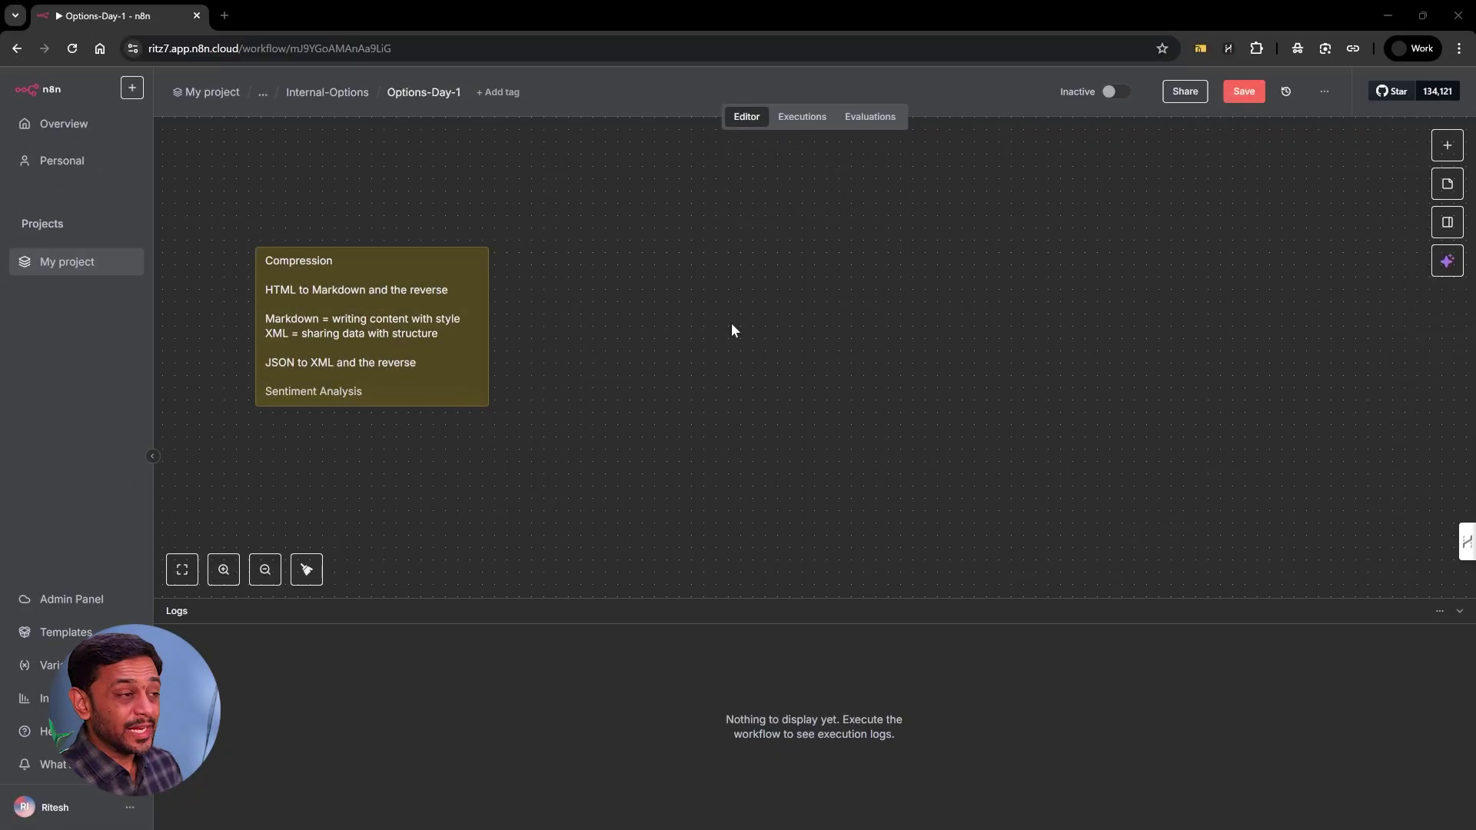
- Add an n8n Form trigger for new form events to the empty workflow
key("Tab")
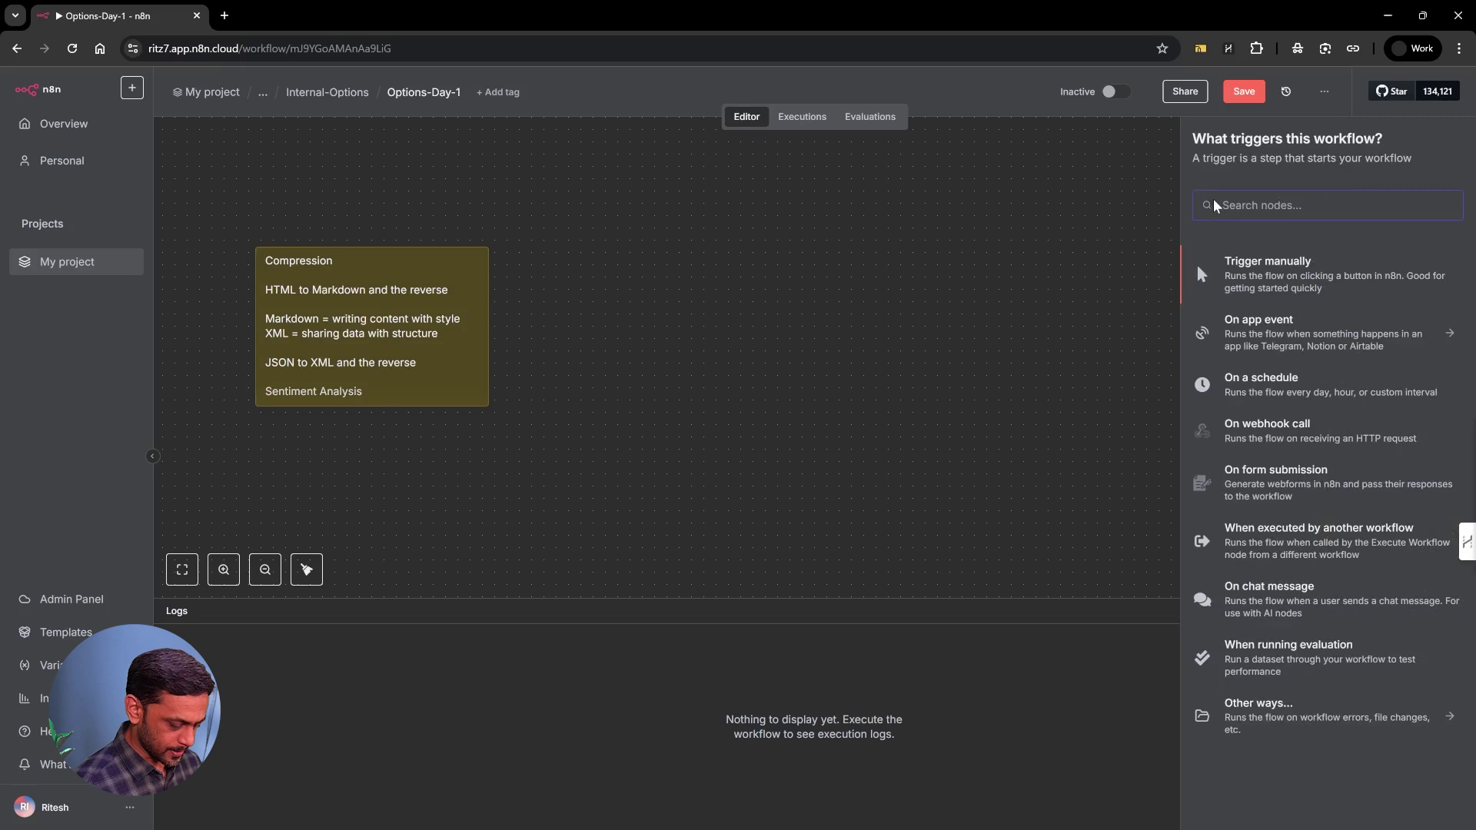
type("form")
left_click(1252, 260)
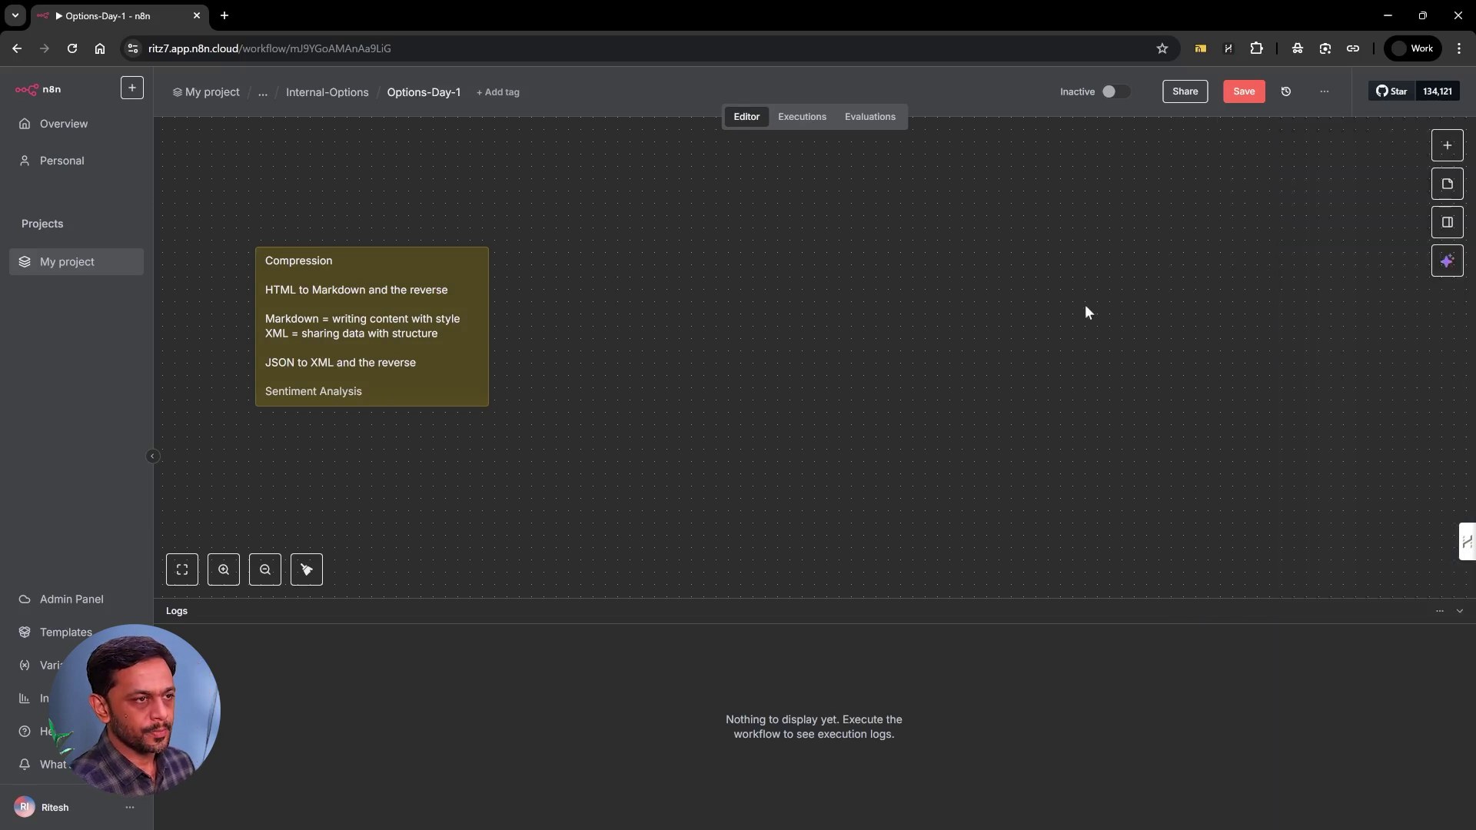
left_click(1441, 152)
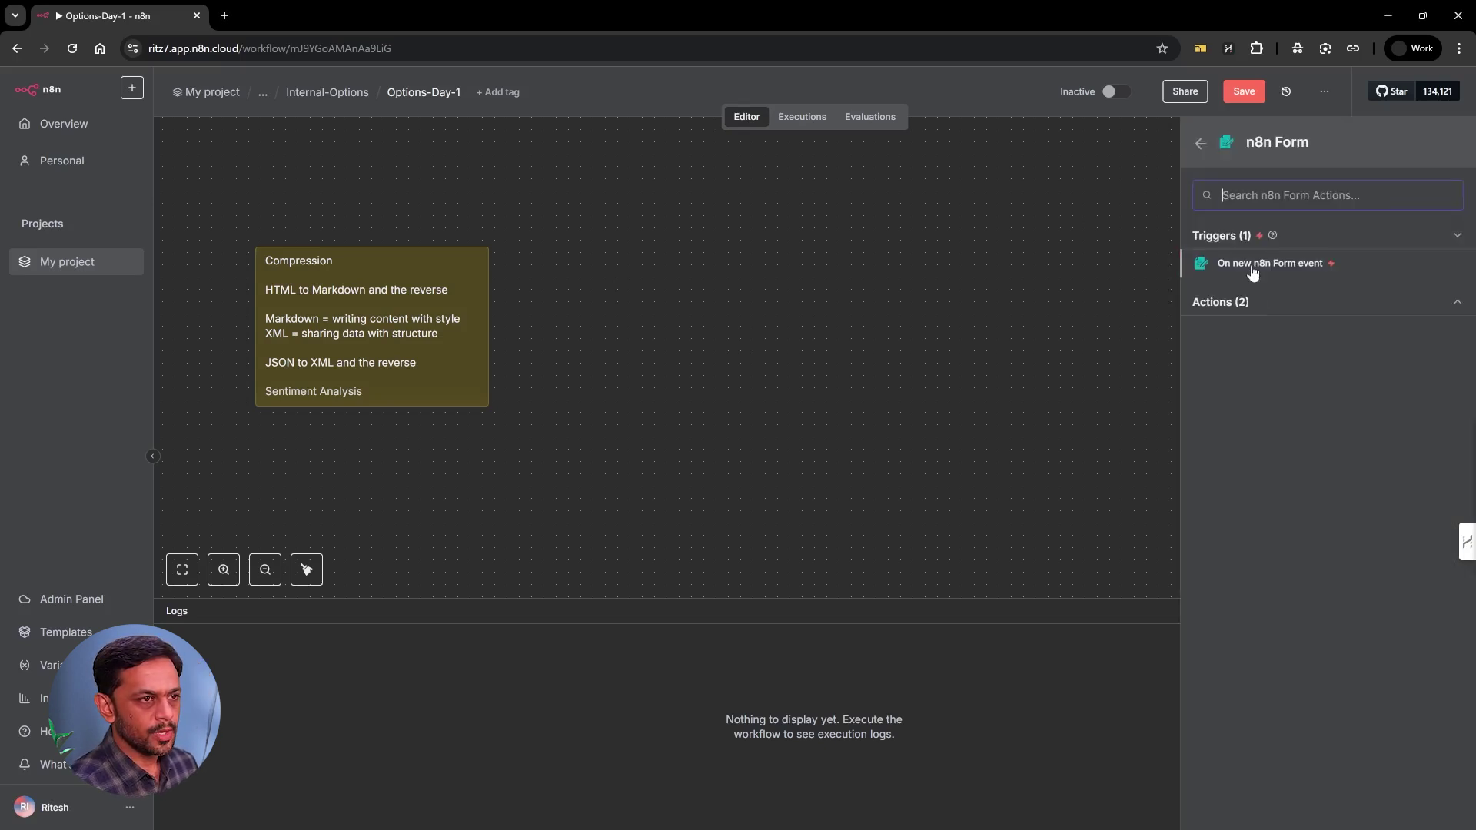
left_click(1252, 261)
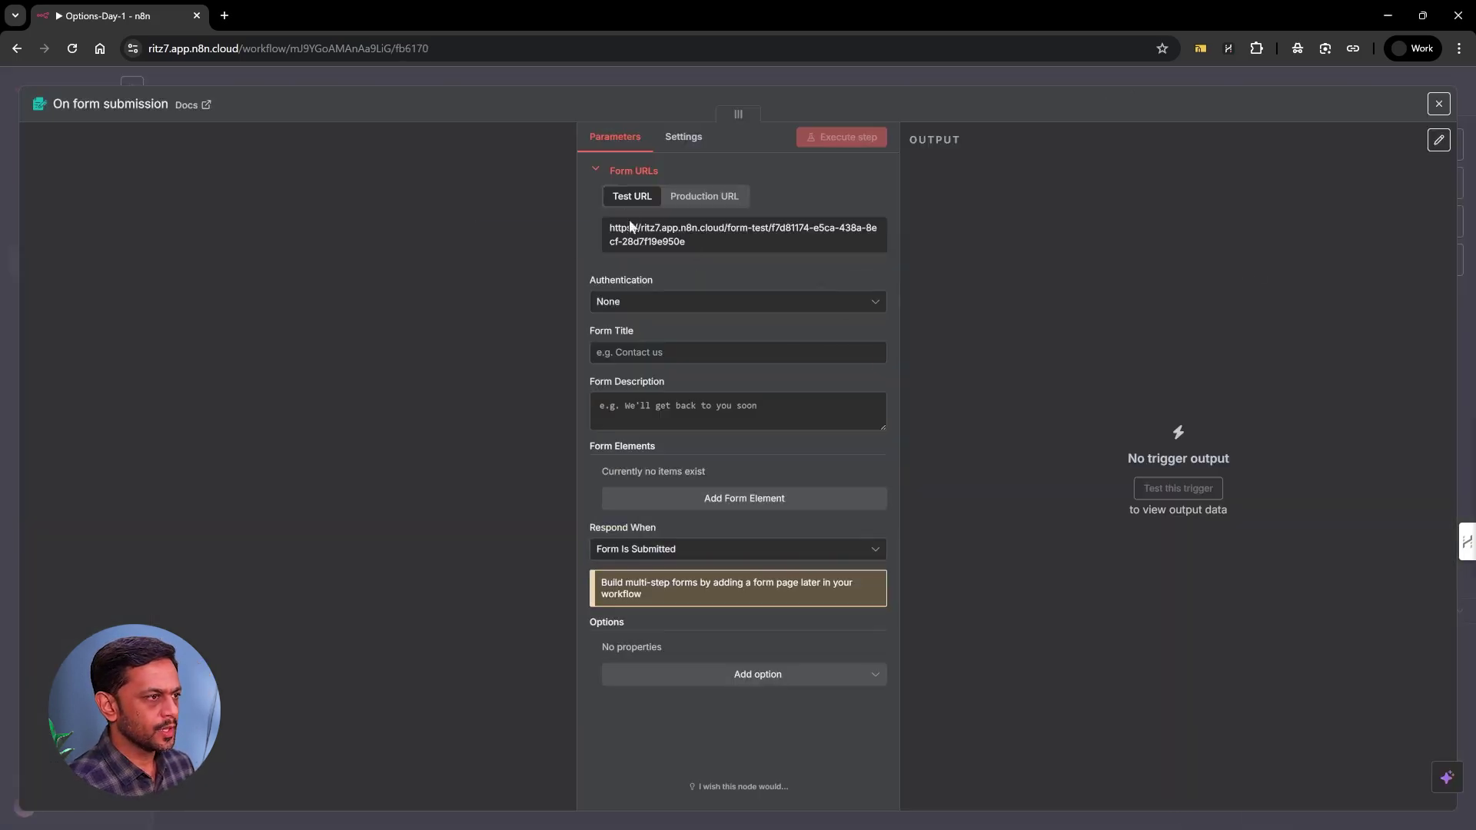
- Title the form "File Upload" and add a form element named "File" of type File with multiple files turned off
left_click(596, 352)
type("File ")
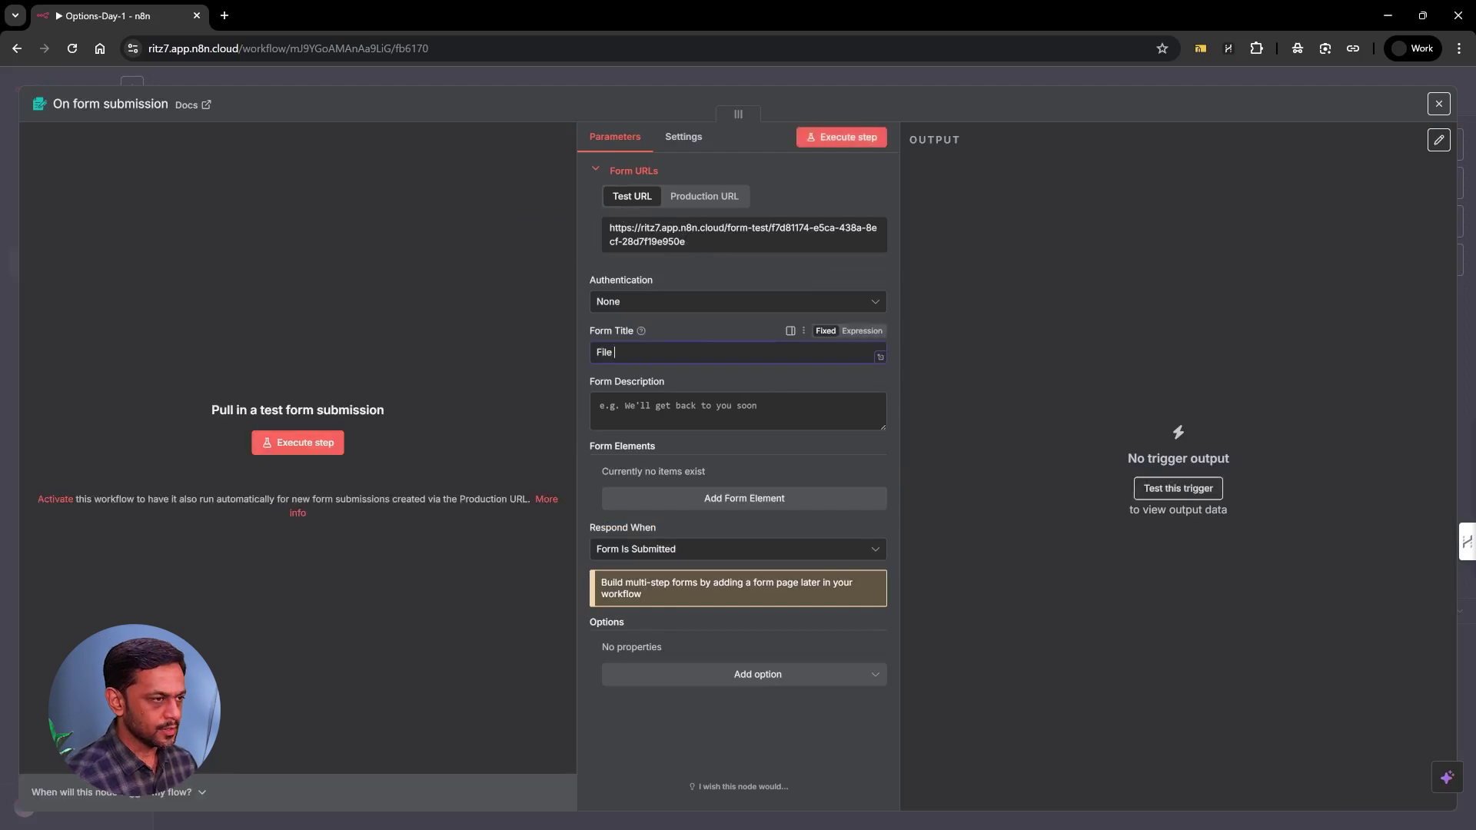
type("Upload")
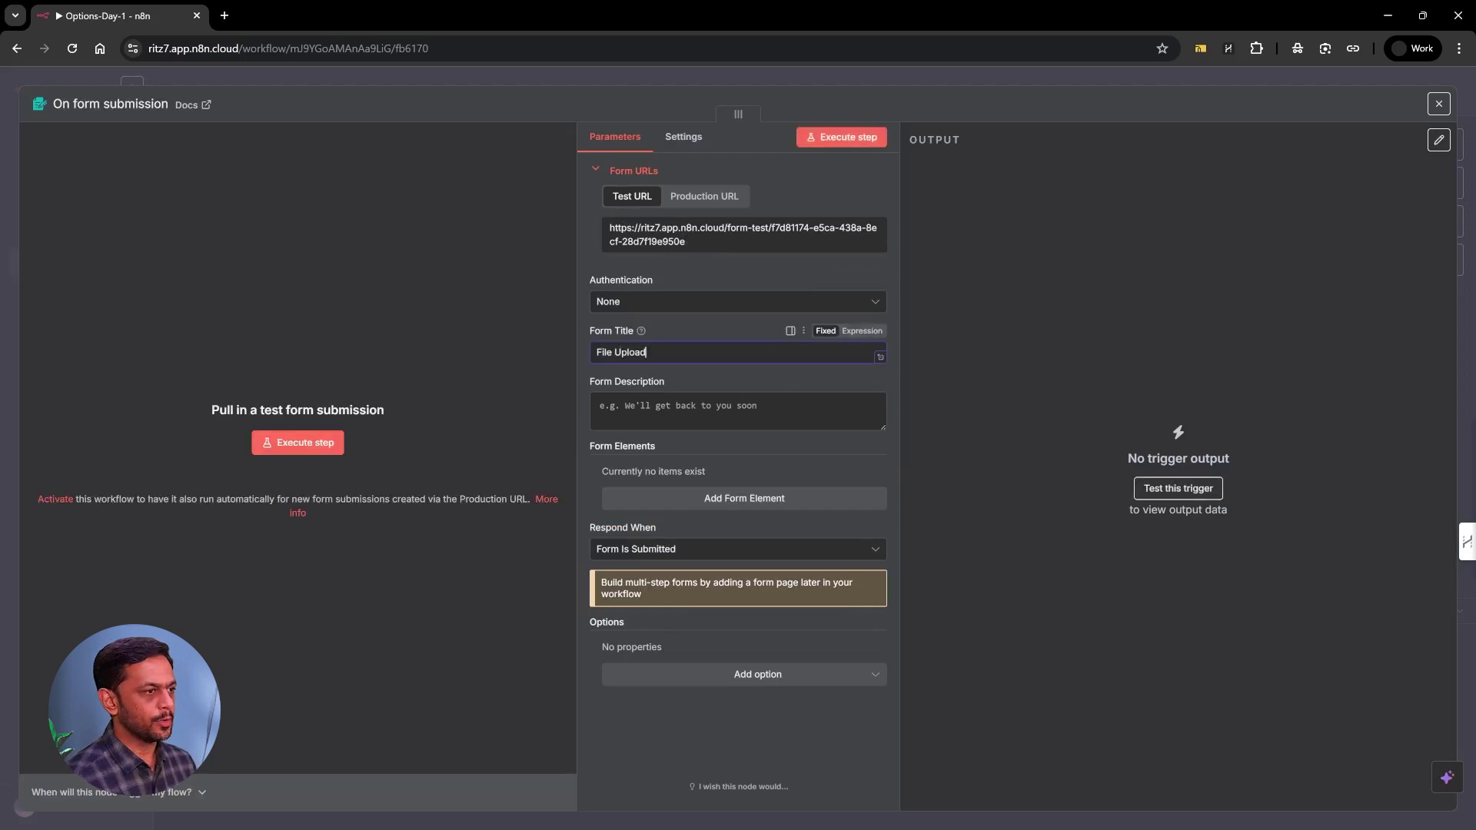
left_click(664, 500)
type("File")
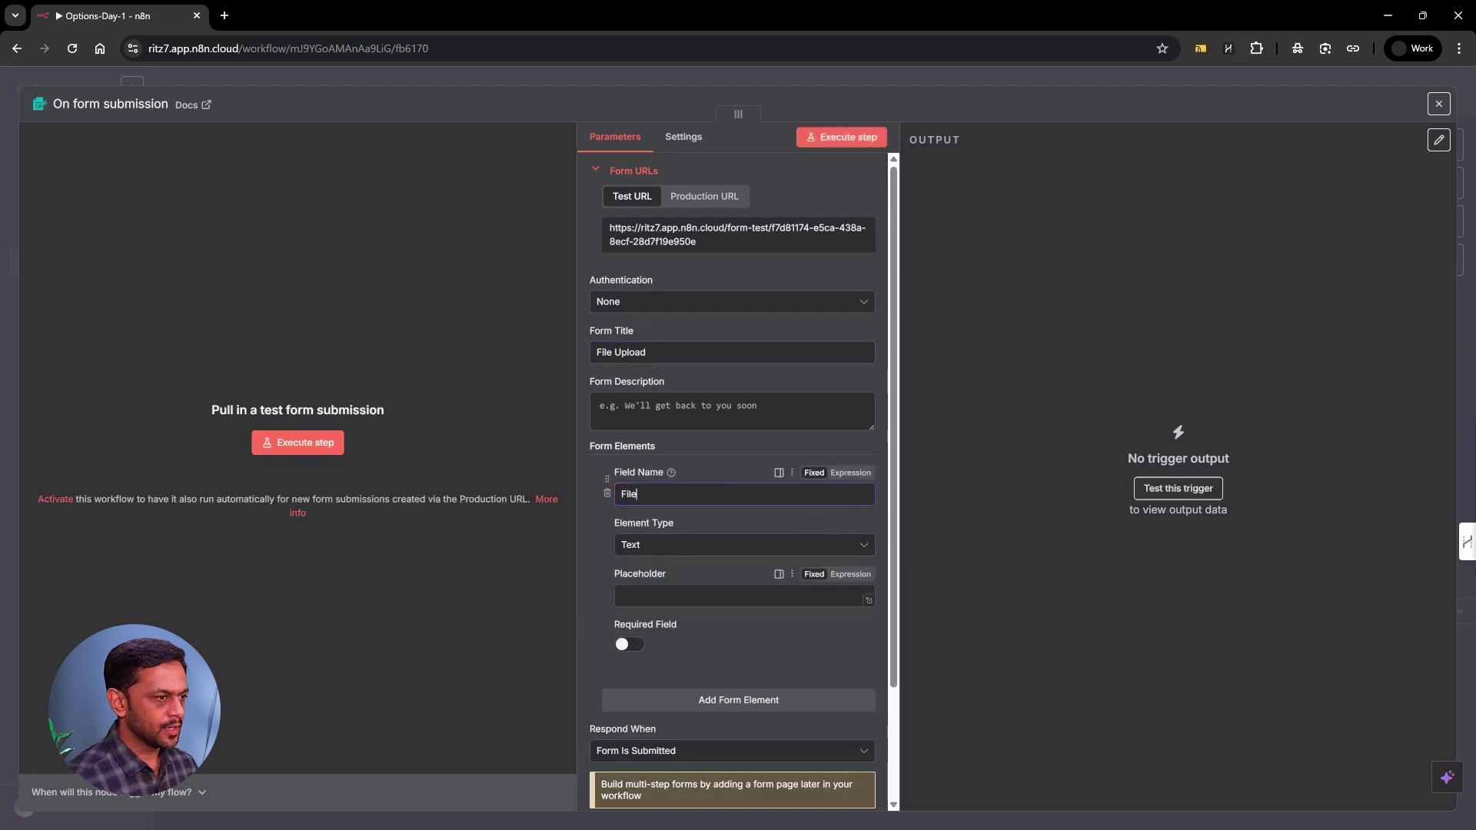
left_click(648, 545)
scroll(648, 639, "down", 2)
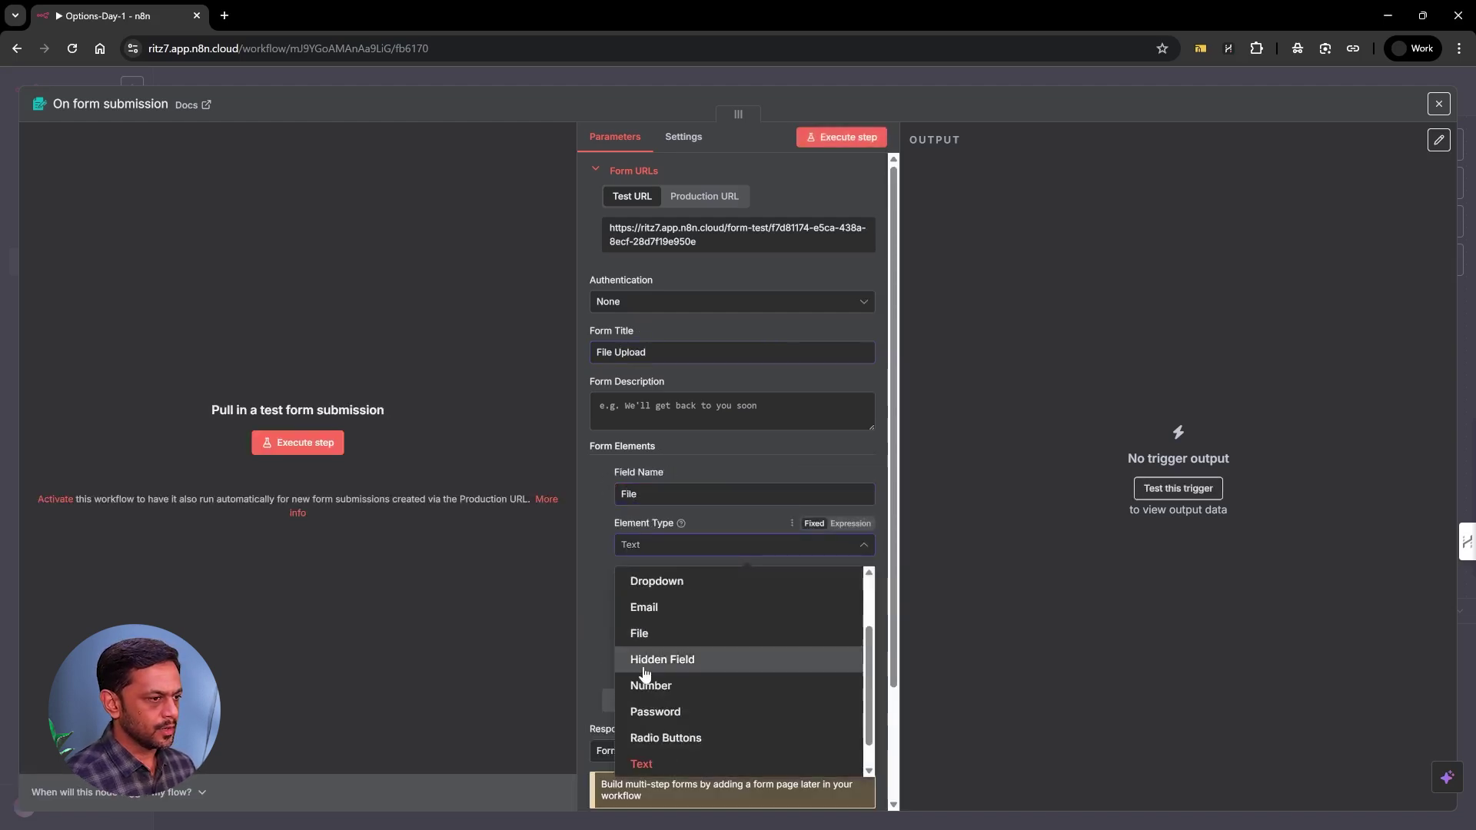
left_click(646, 630)
left_click(631, 594)
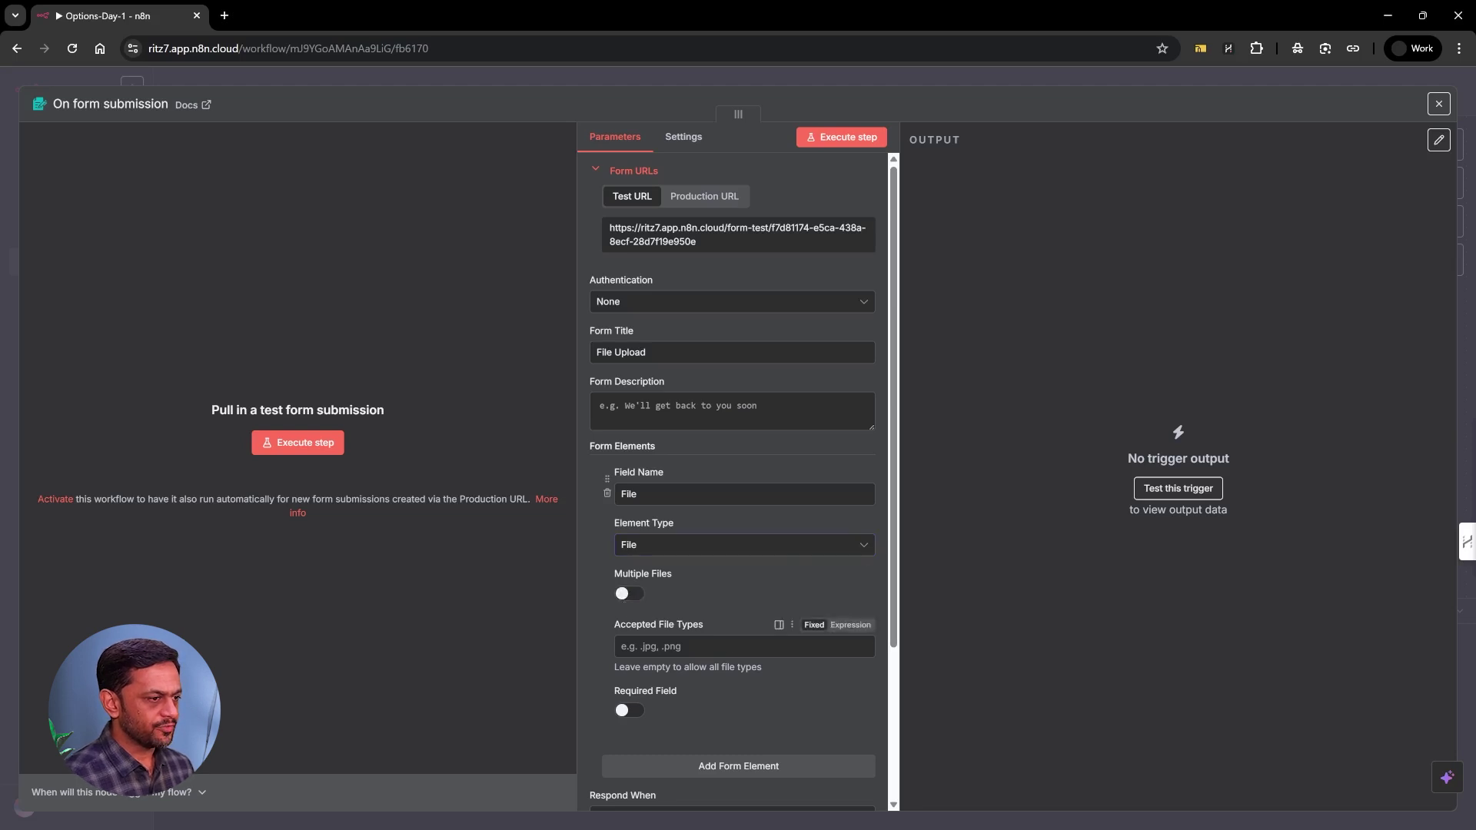
- Run the form trigger, submit 30mb.pdf through the test form, and return to the workflow canvas
left_click(303, 444)
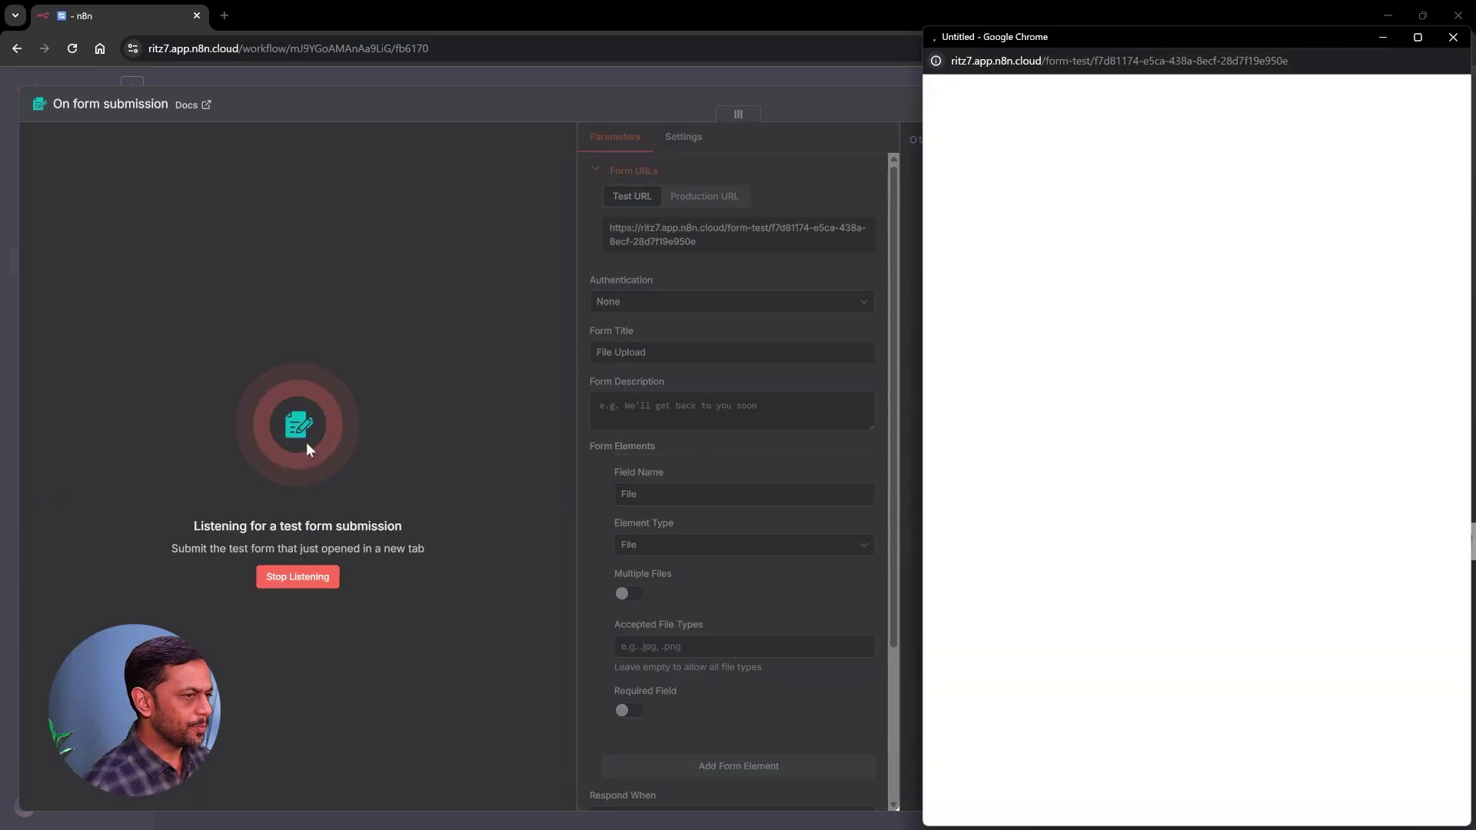
left_click(1094, 240)
double_click(1107, 159)
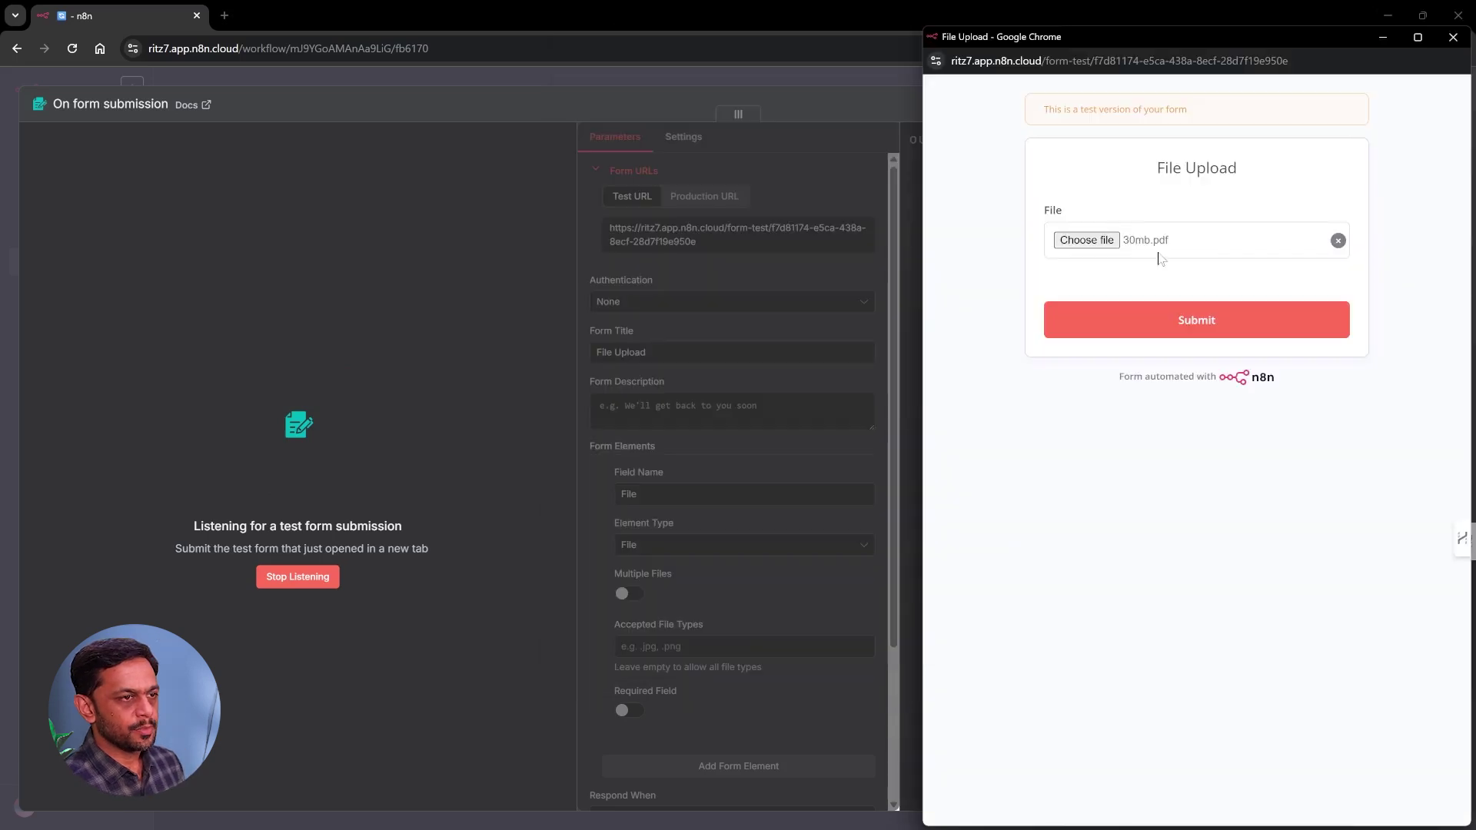
left_click(1204, 319)
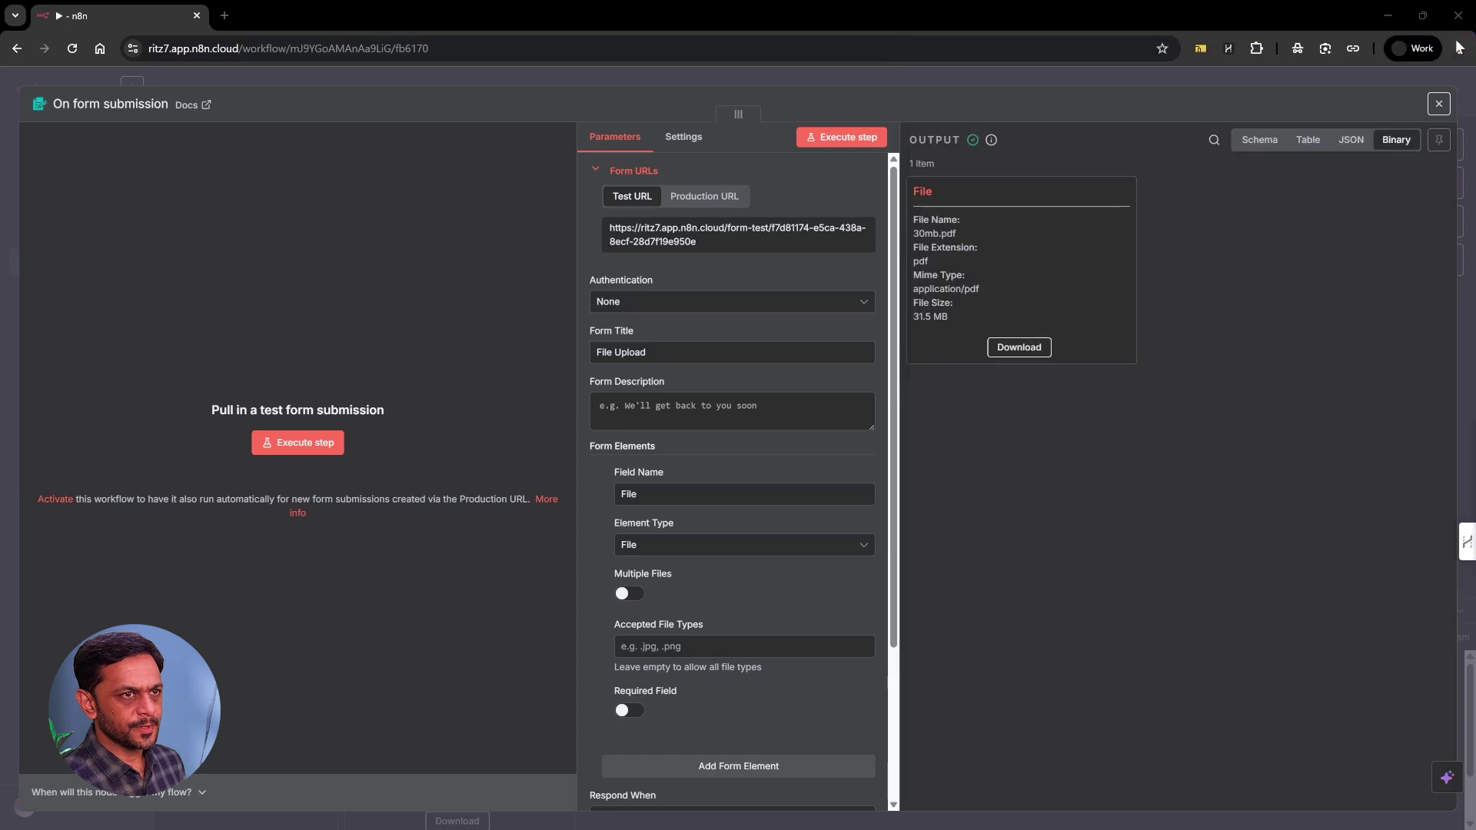
left_click(1453, 37)
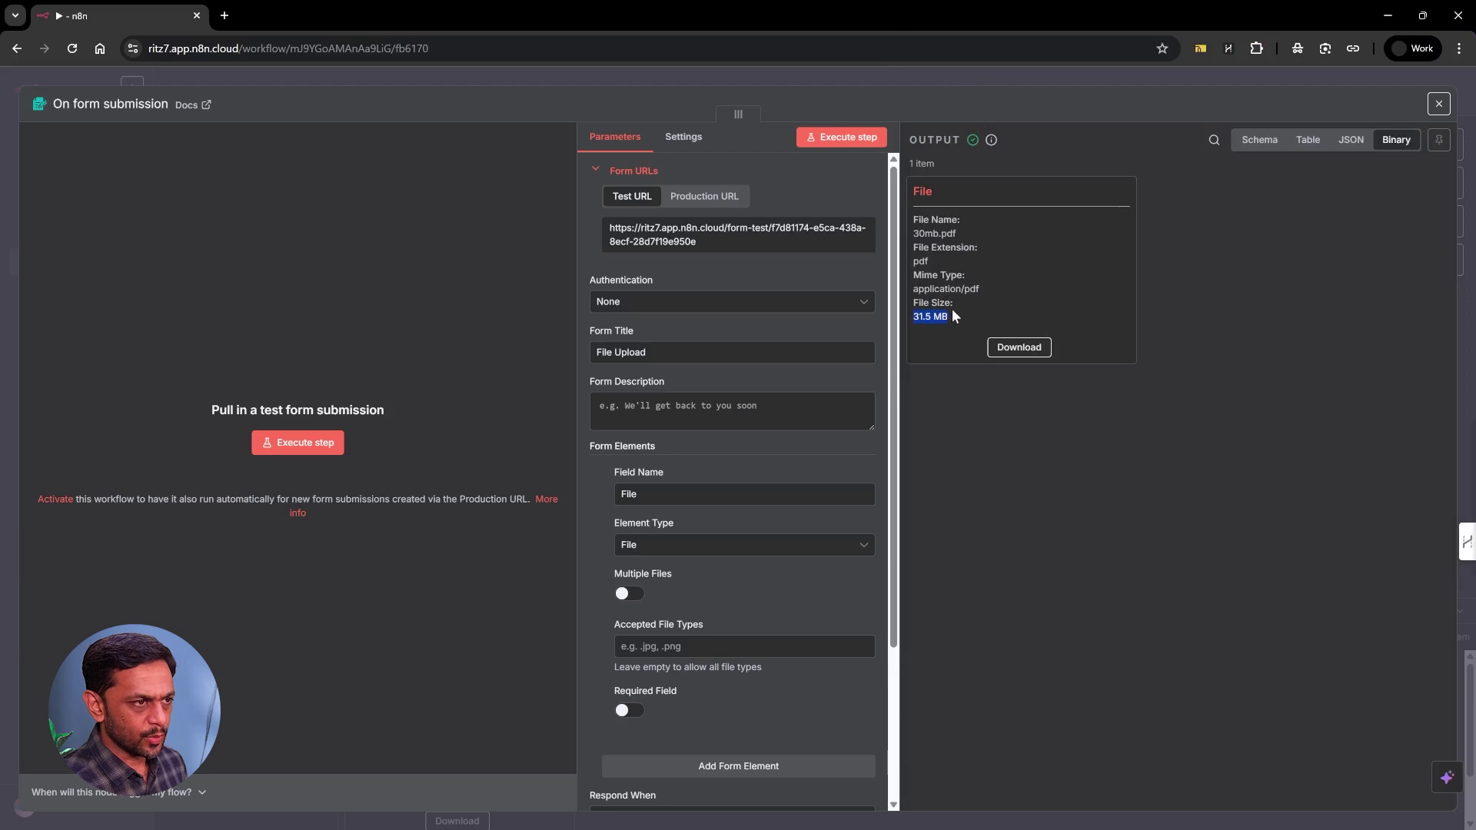
left_click(946, 80)
- Add a Compression node with the Compress file(s) action after the form submission trigger
left_click_drag(733, 250, 671, 261)
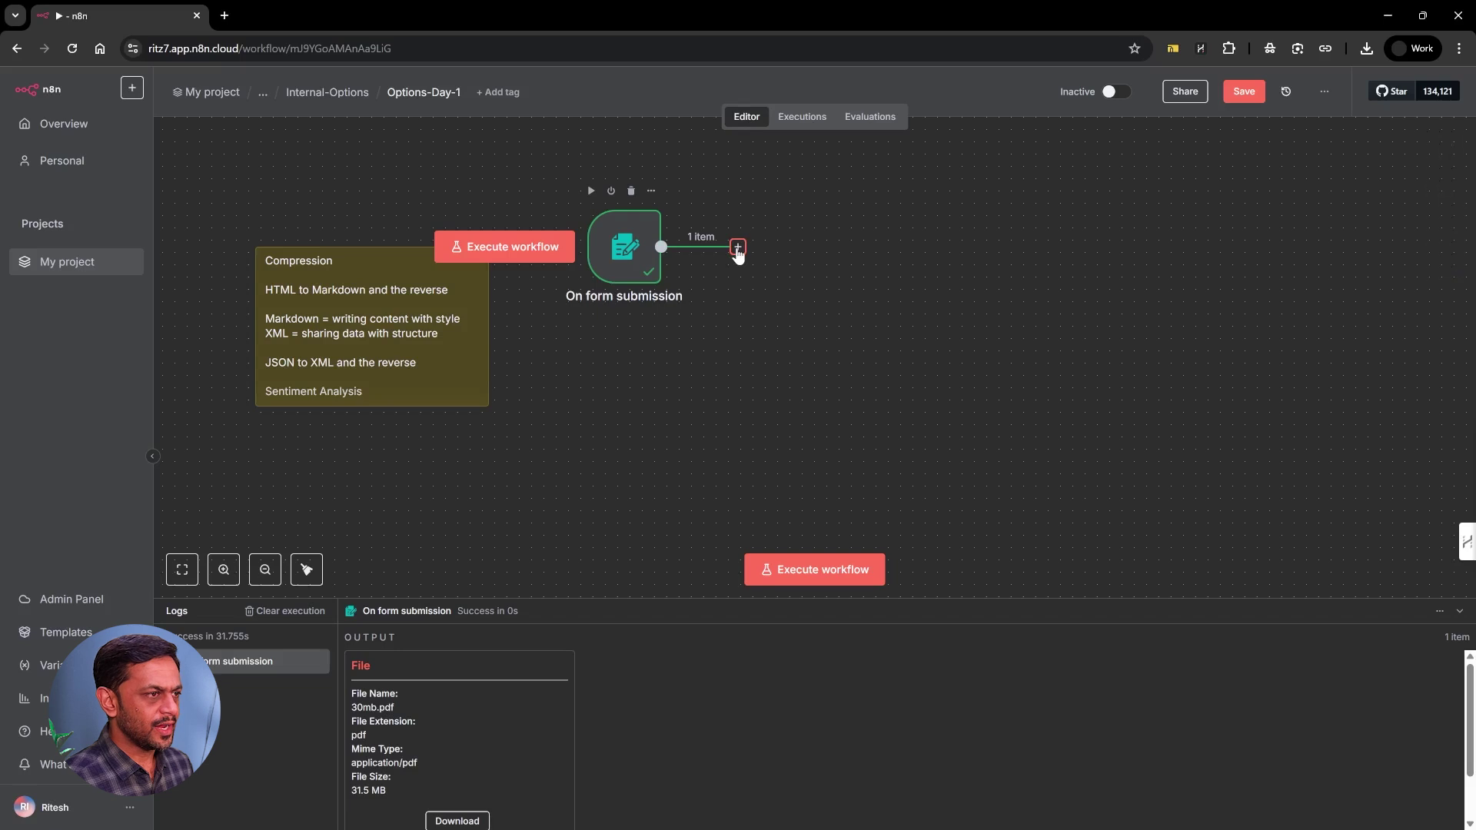
left_click(735, 252)
type("compress")
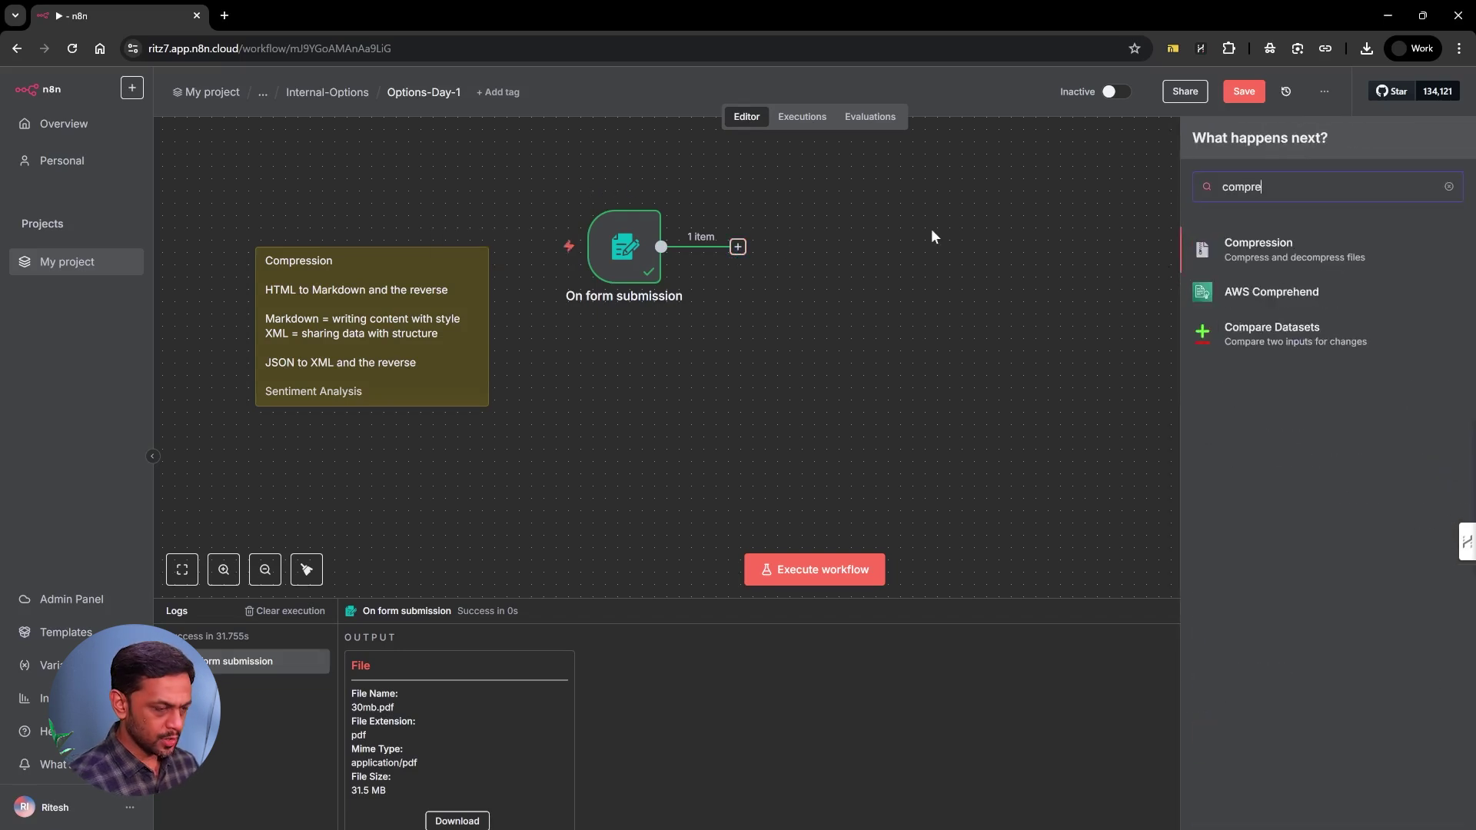
left_click(1279, 256)
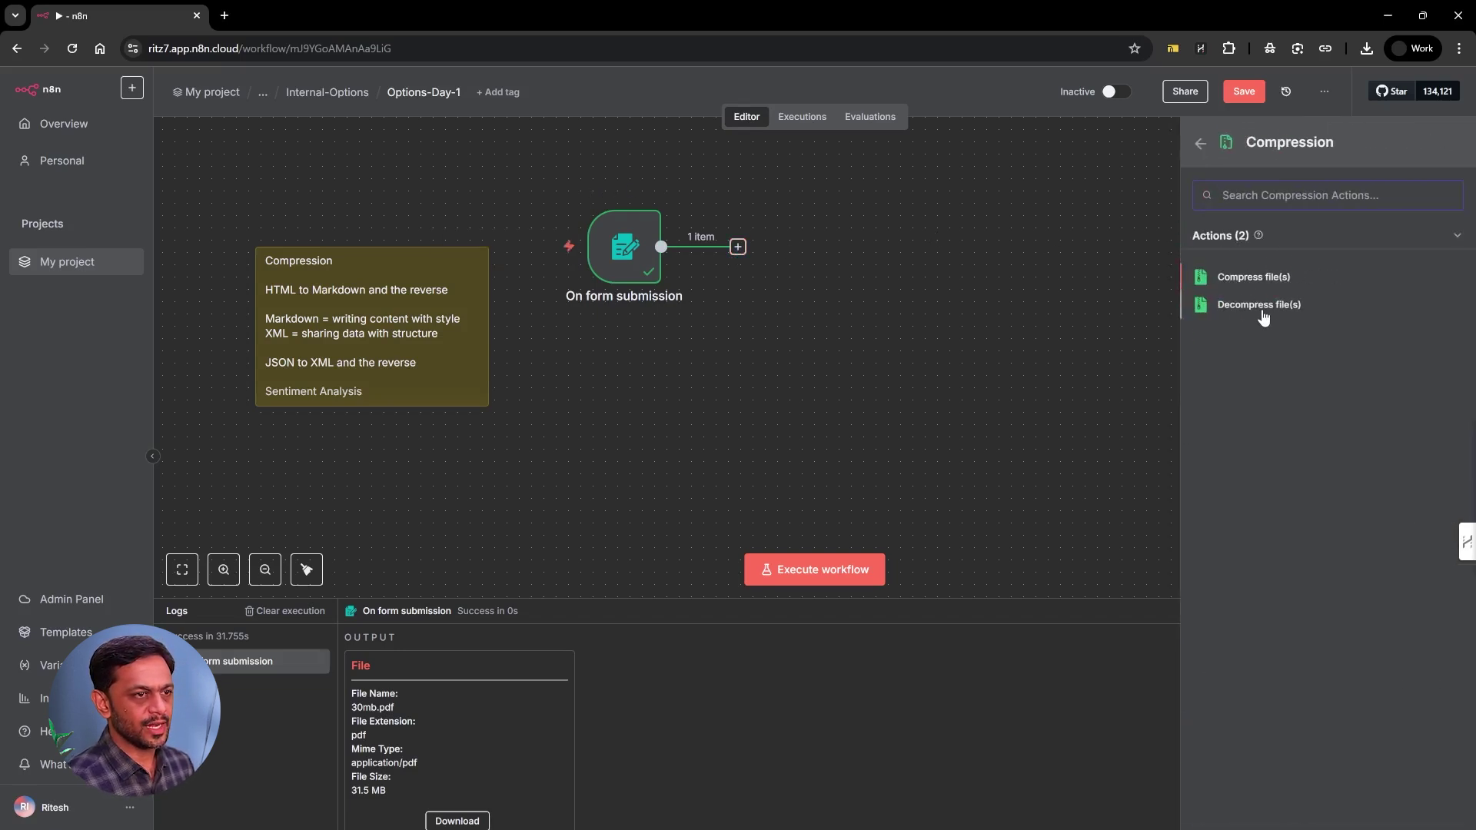
left_click(1256, 280)
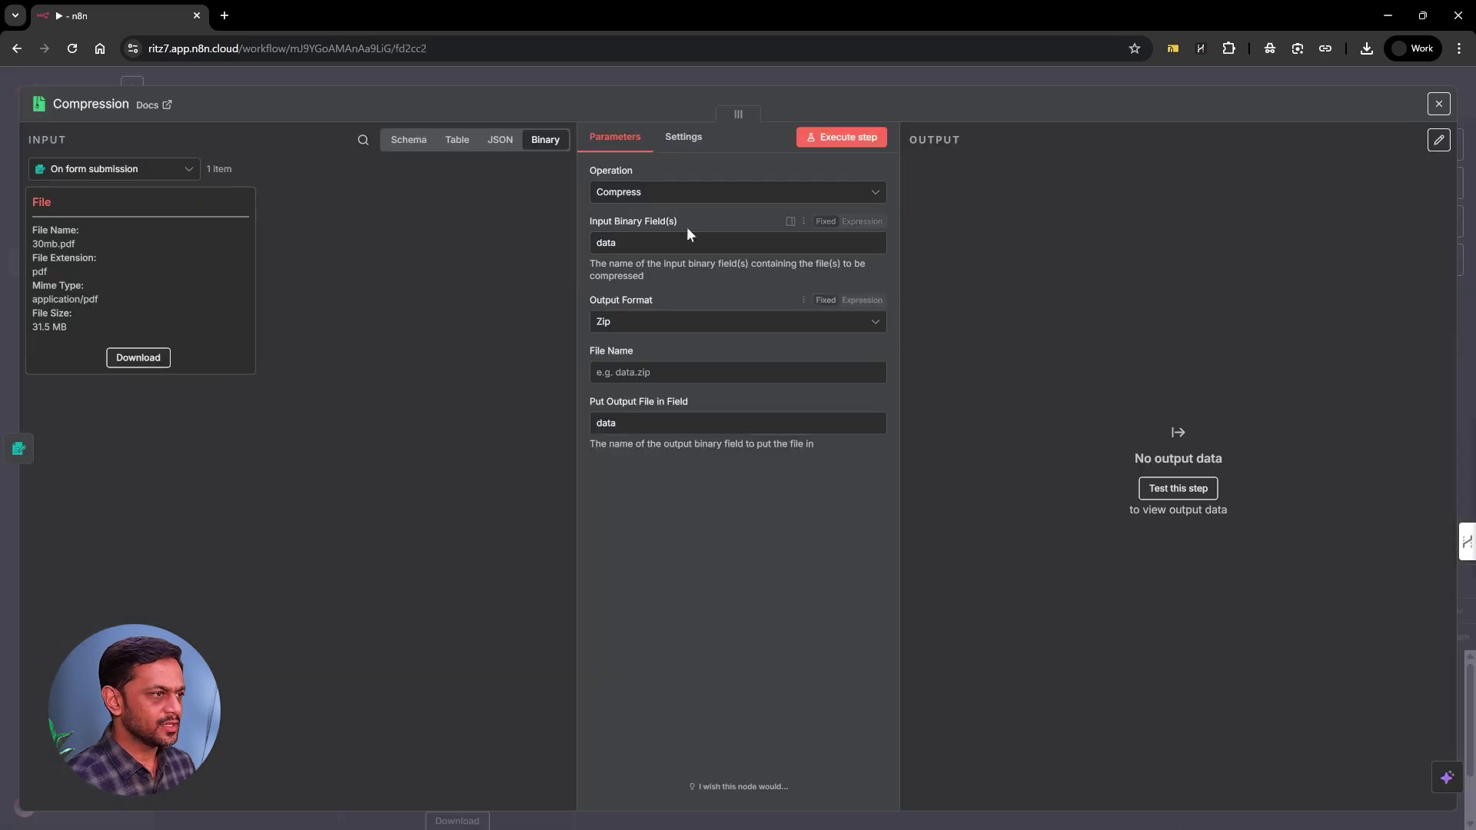
- Set the Compression node's input binary field to "File" and its file name to "data.zip", and execute the step
double_click(606, 242)
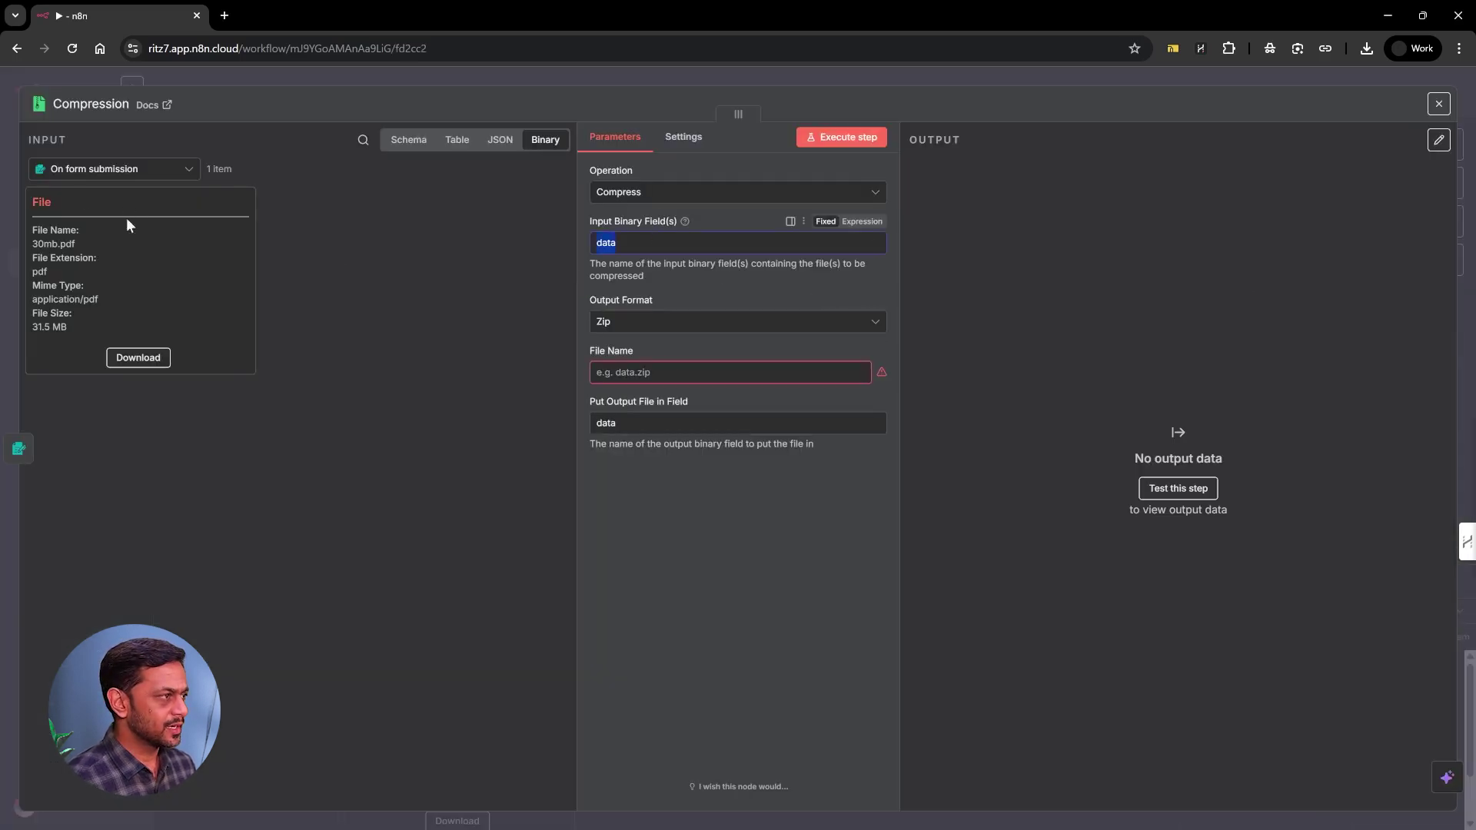
type("File")
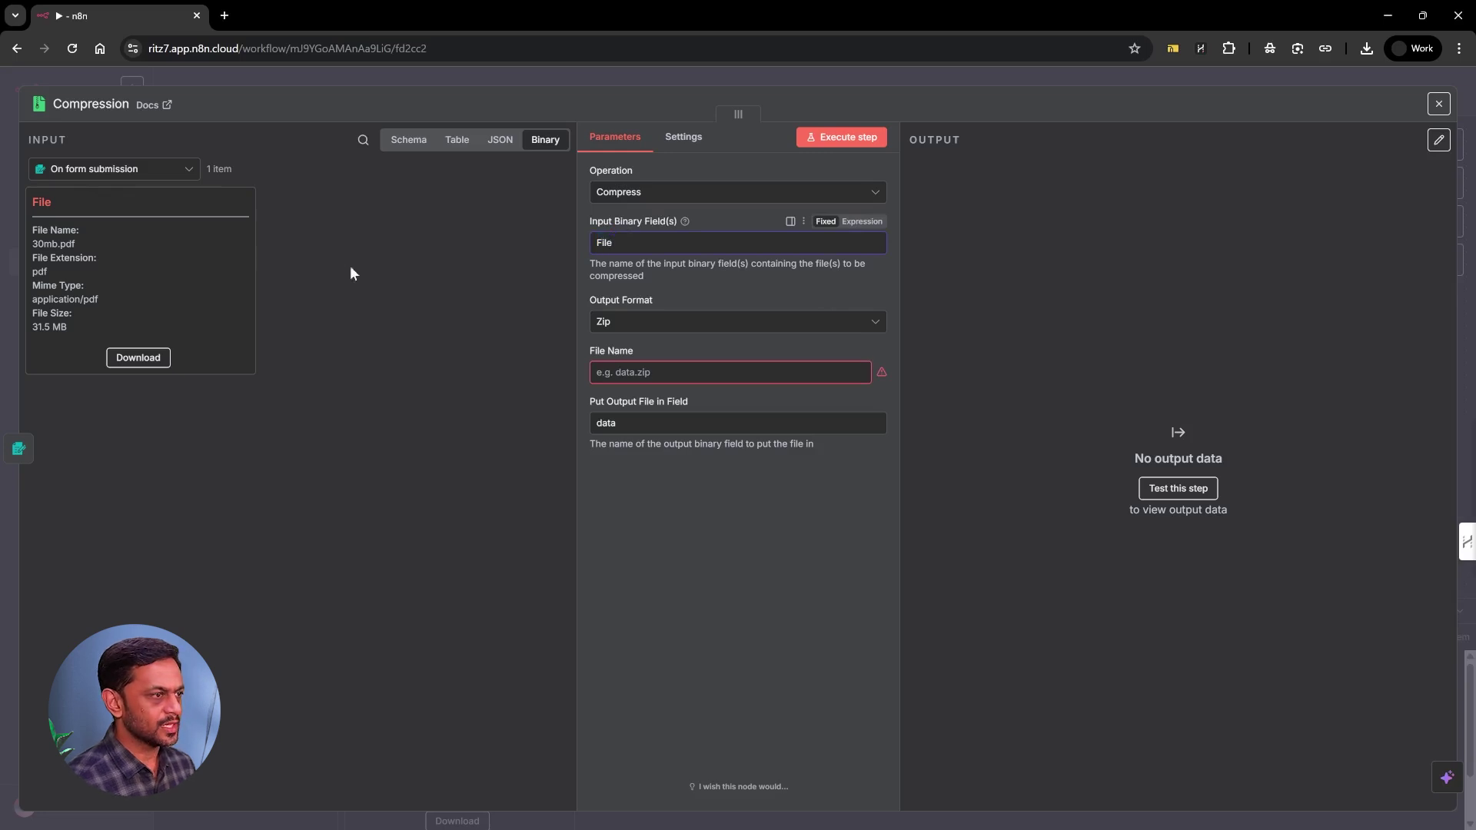
left_click(654, 372)
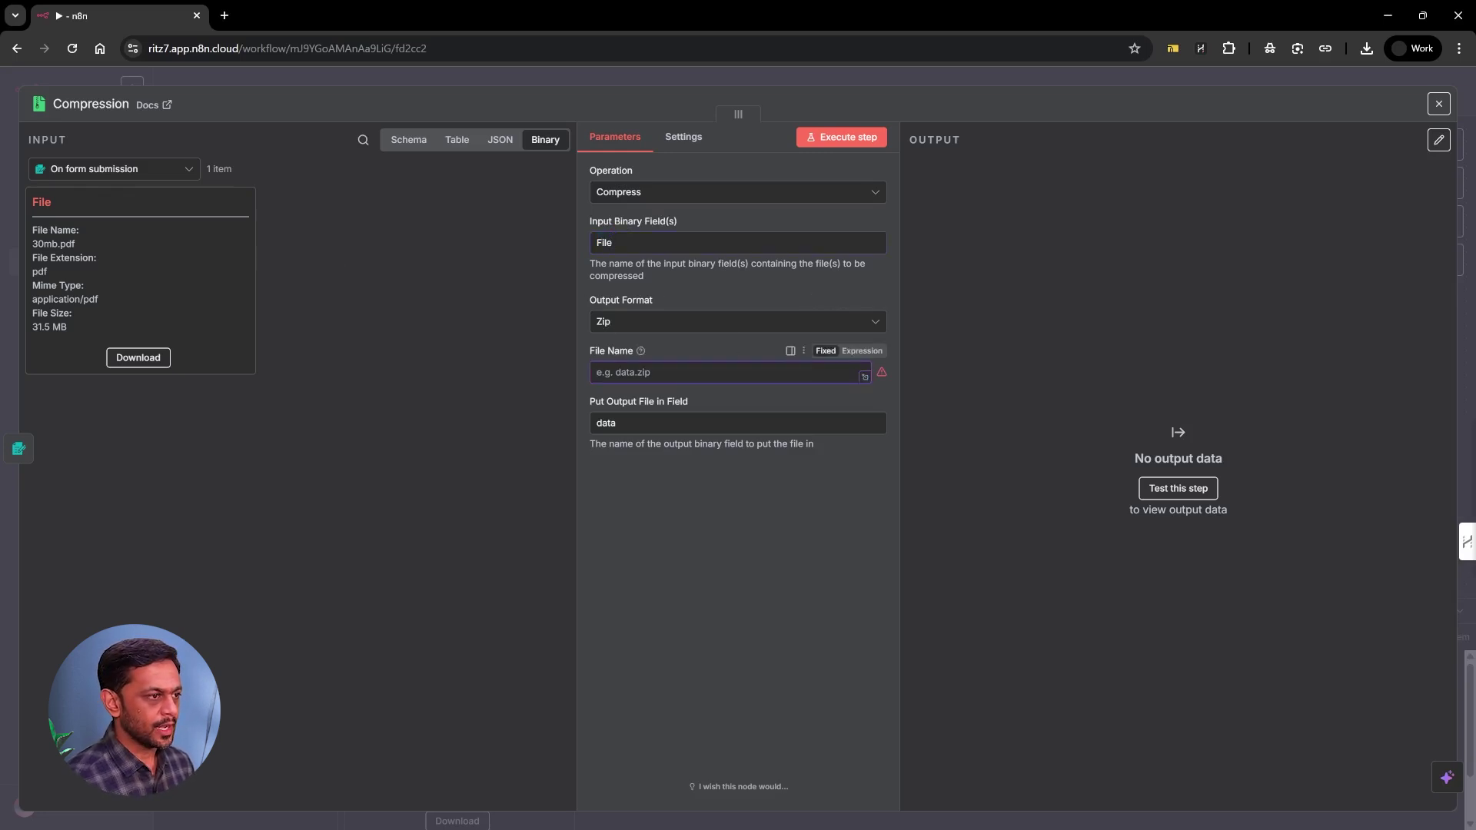
type("data.z")
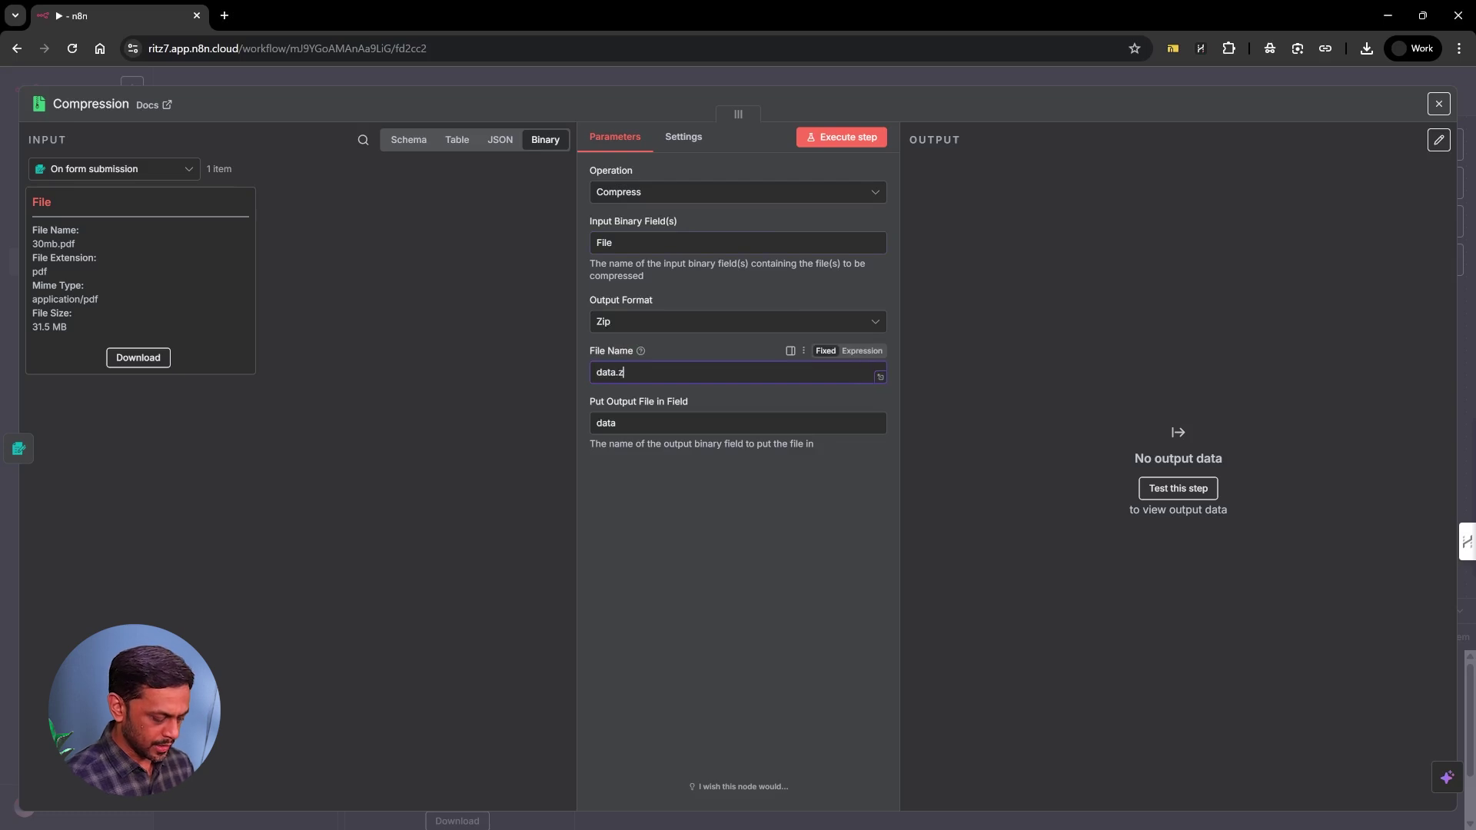
type("ip")
left_click(665, 527)
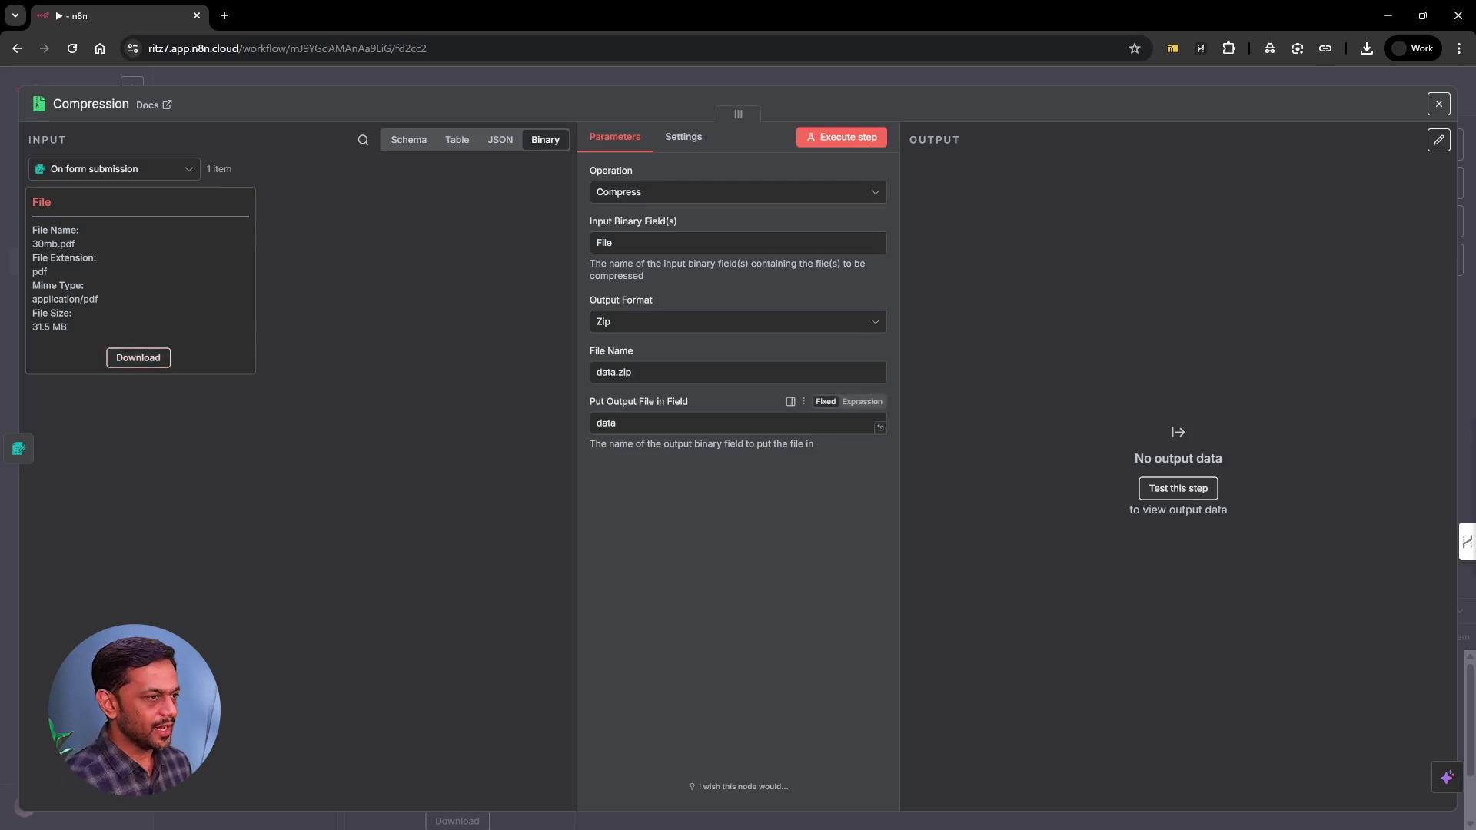
left_click(837, 140)
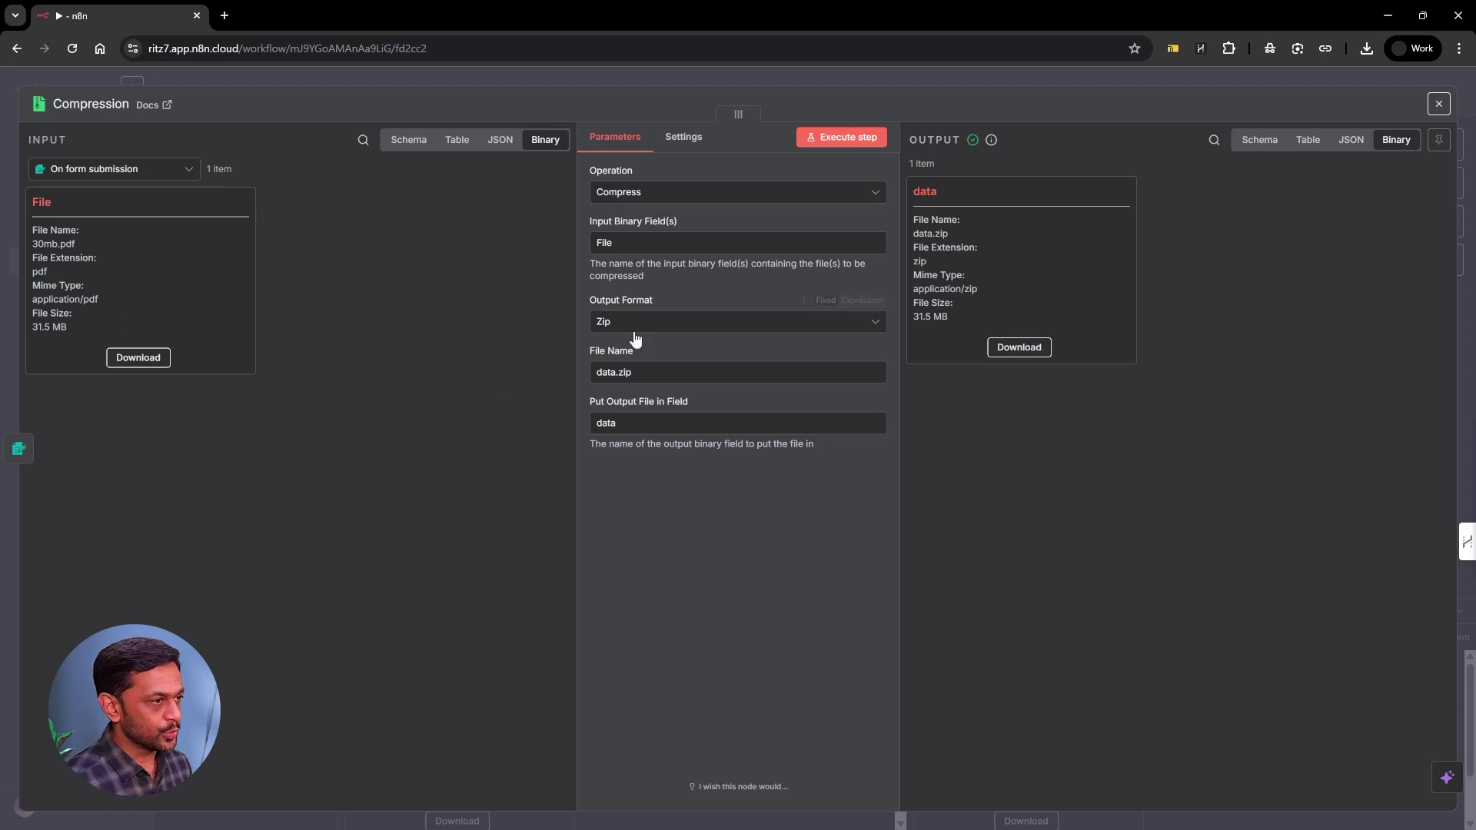
- Change the compression output format to Gzip with file name "data.gzip", execute the step, and return to the canvas
left_click(608, 323)
left_click(618, 362)
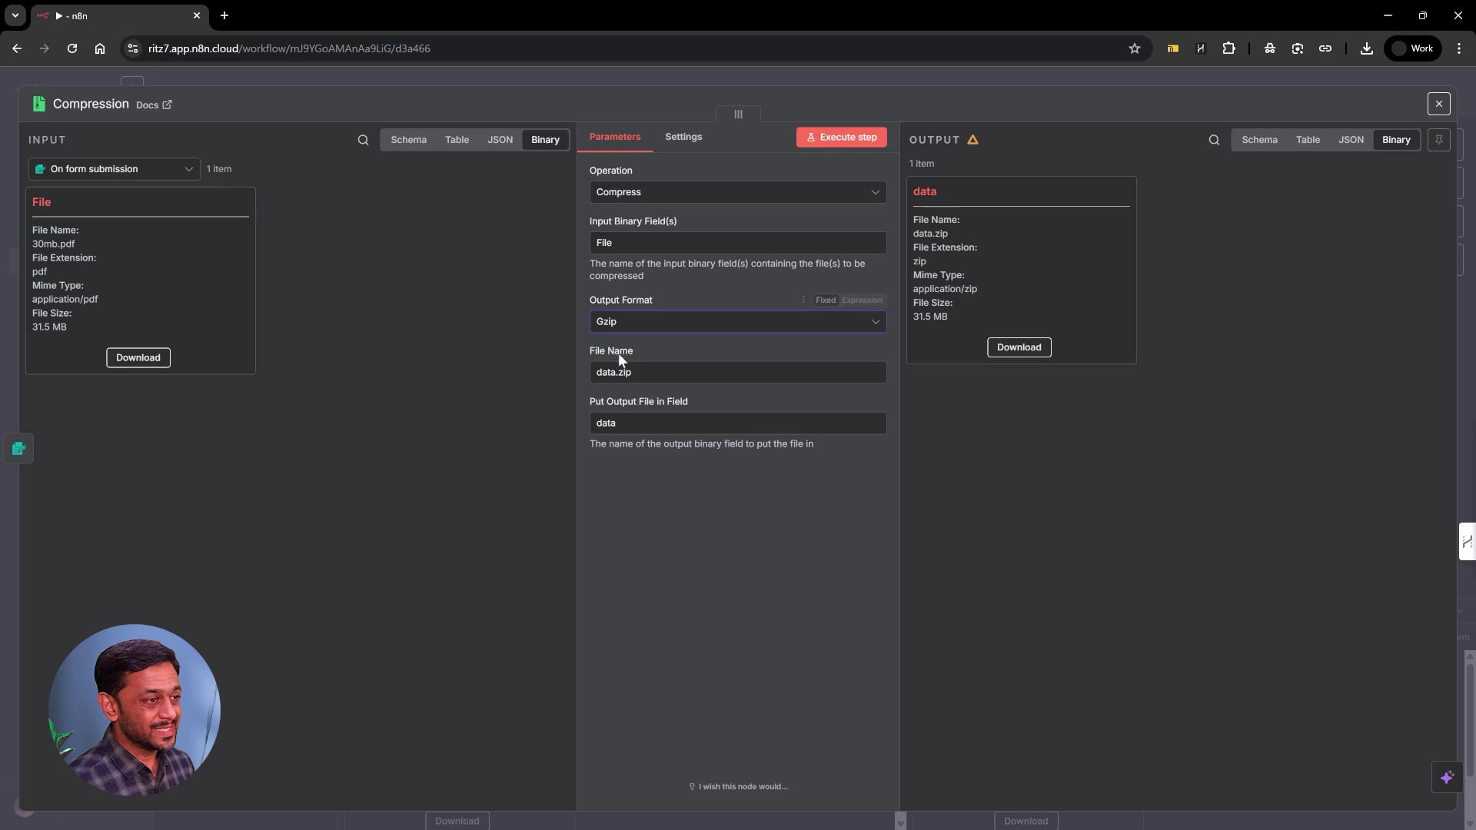
left_click(618, 372)
type("g")
left_click(835, 137)
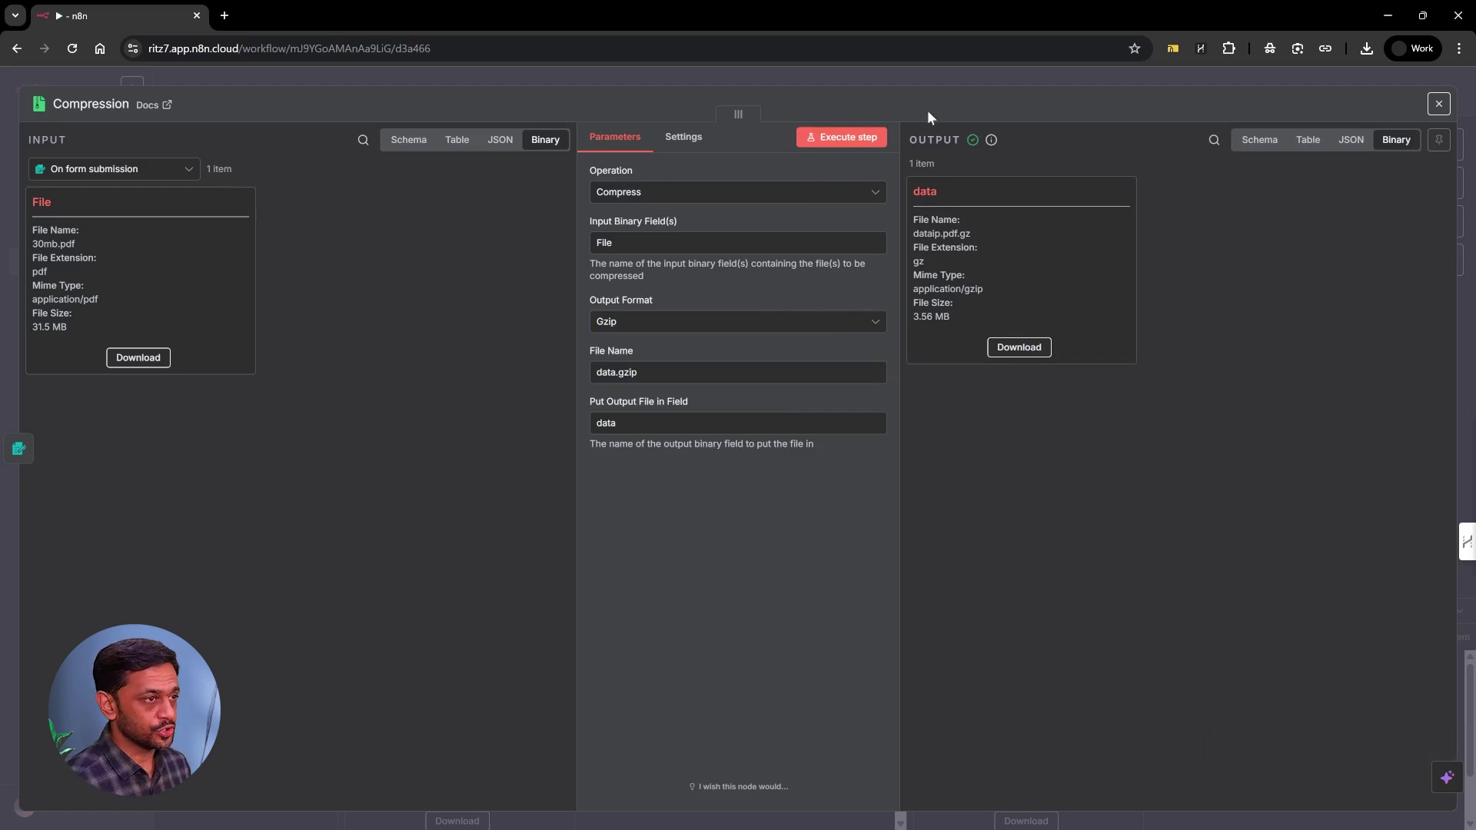
left_click(938, 81)
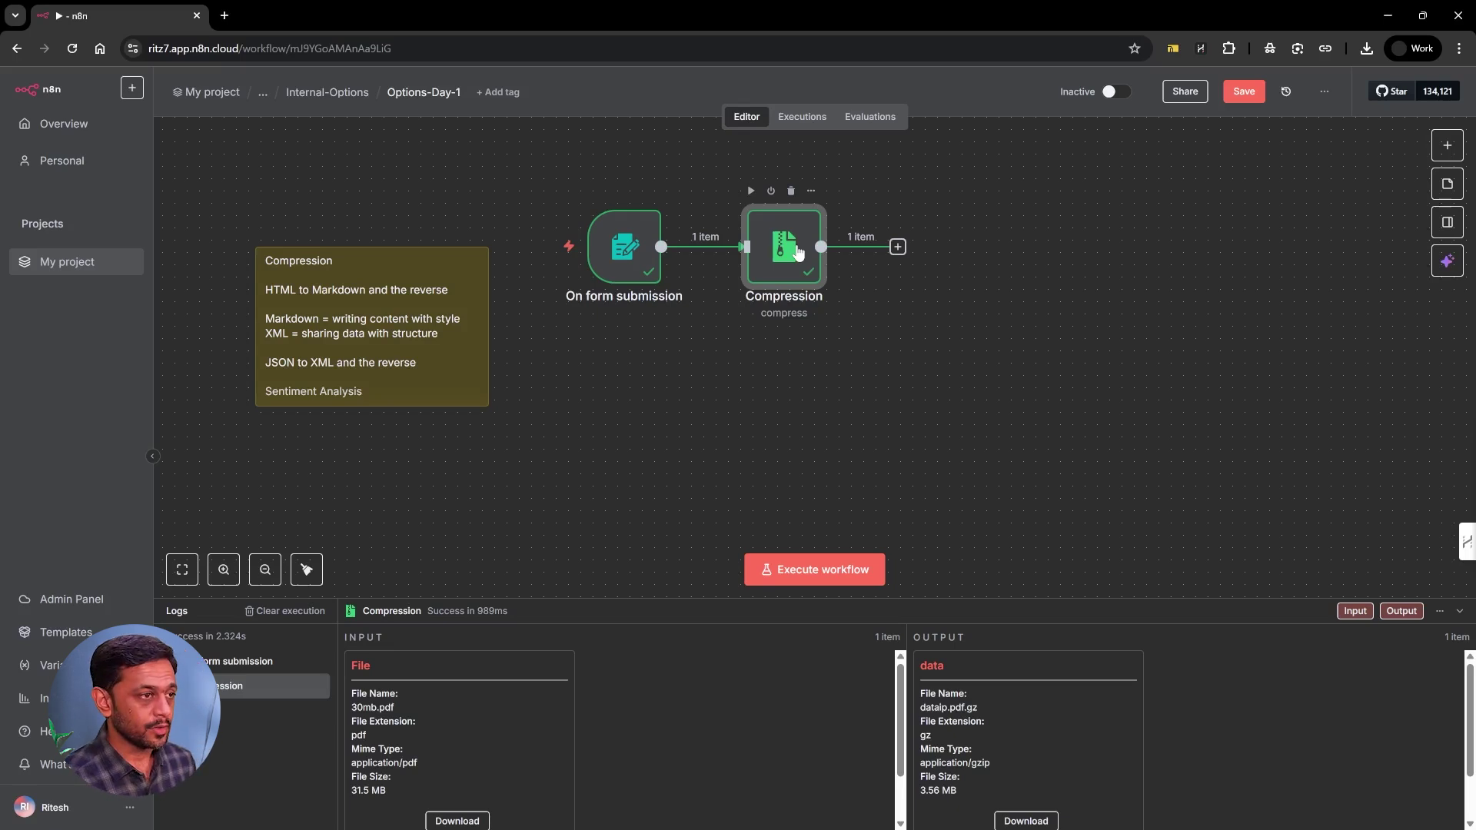
- Download the compressed output file from the Compression node and return to the canvas
double_click(798, 252)
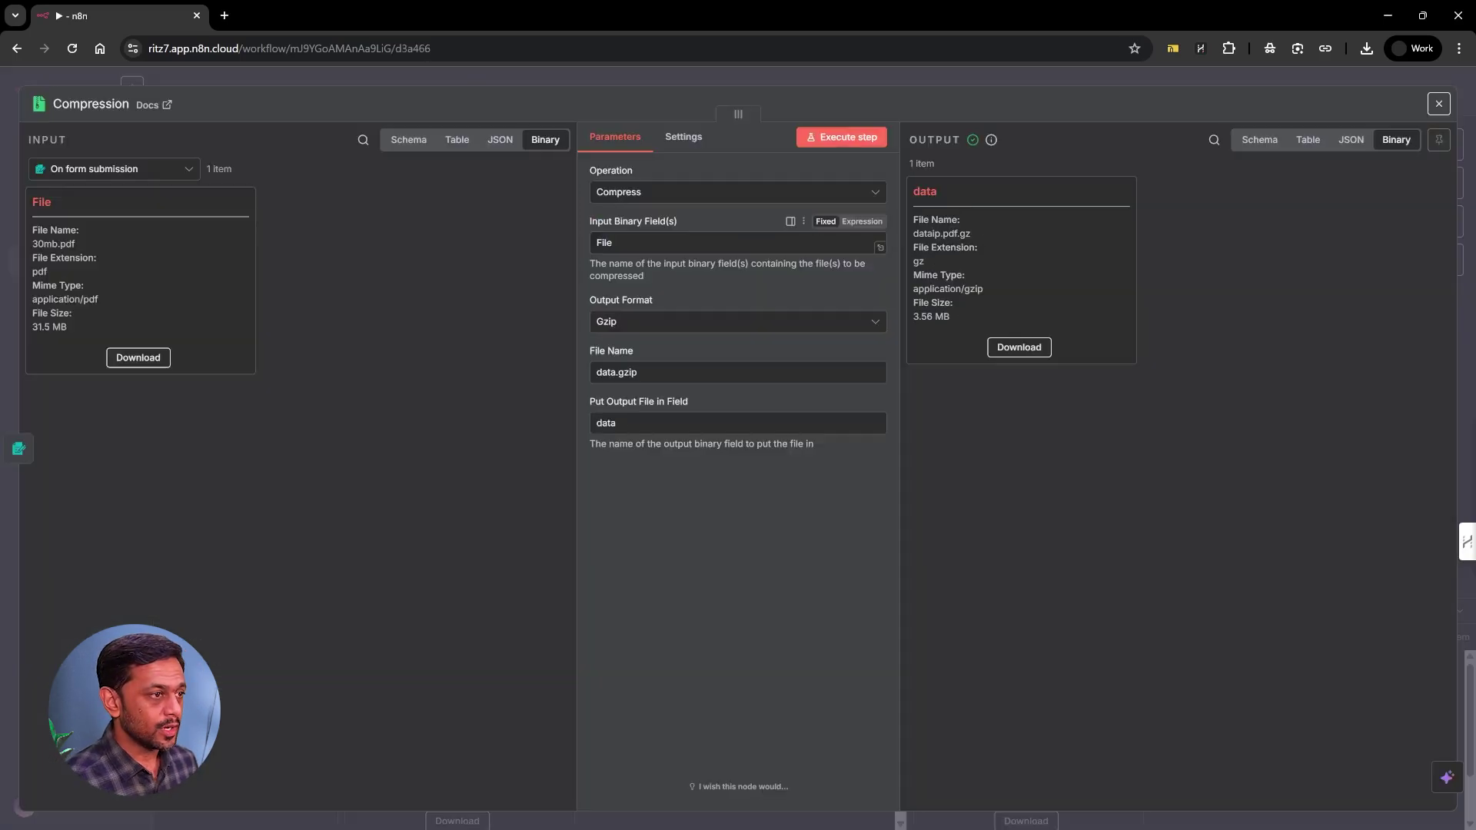
left_click(1023, 357)
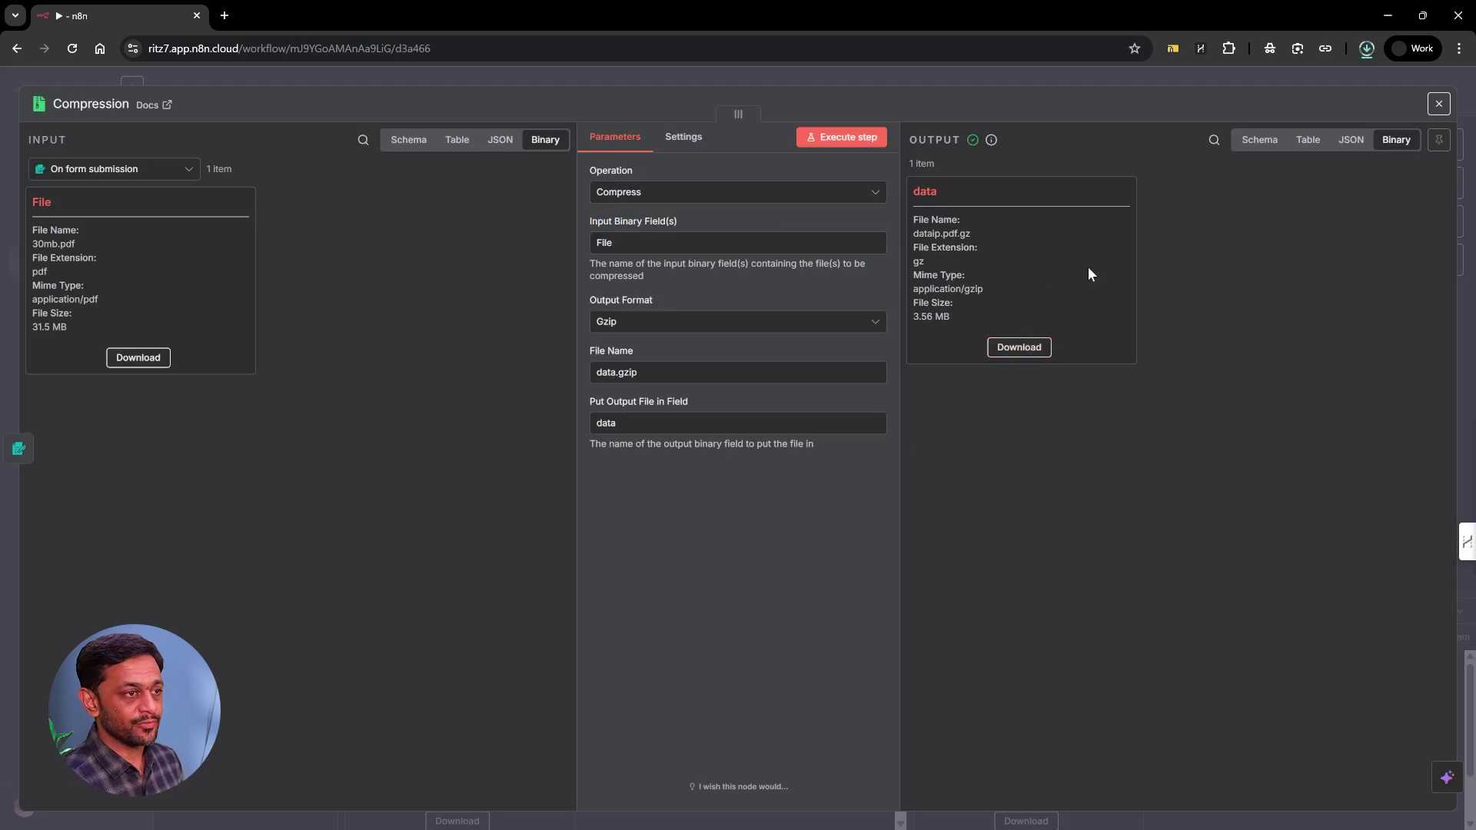
key("Escape")
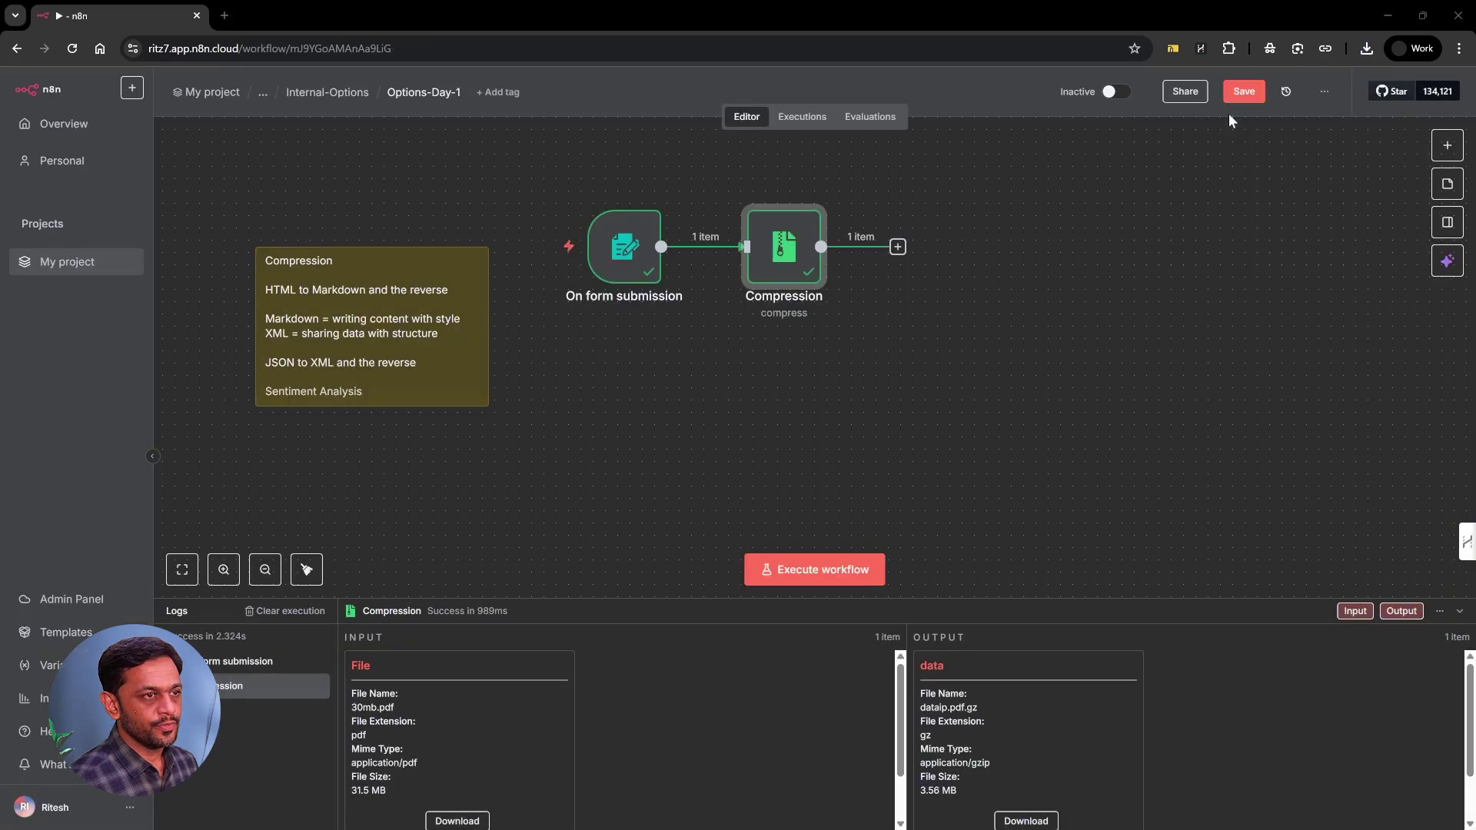
- Open dataip.pdf from the downloaded archive and look through its pages to check the content
double_click(706, 299)
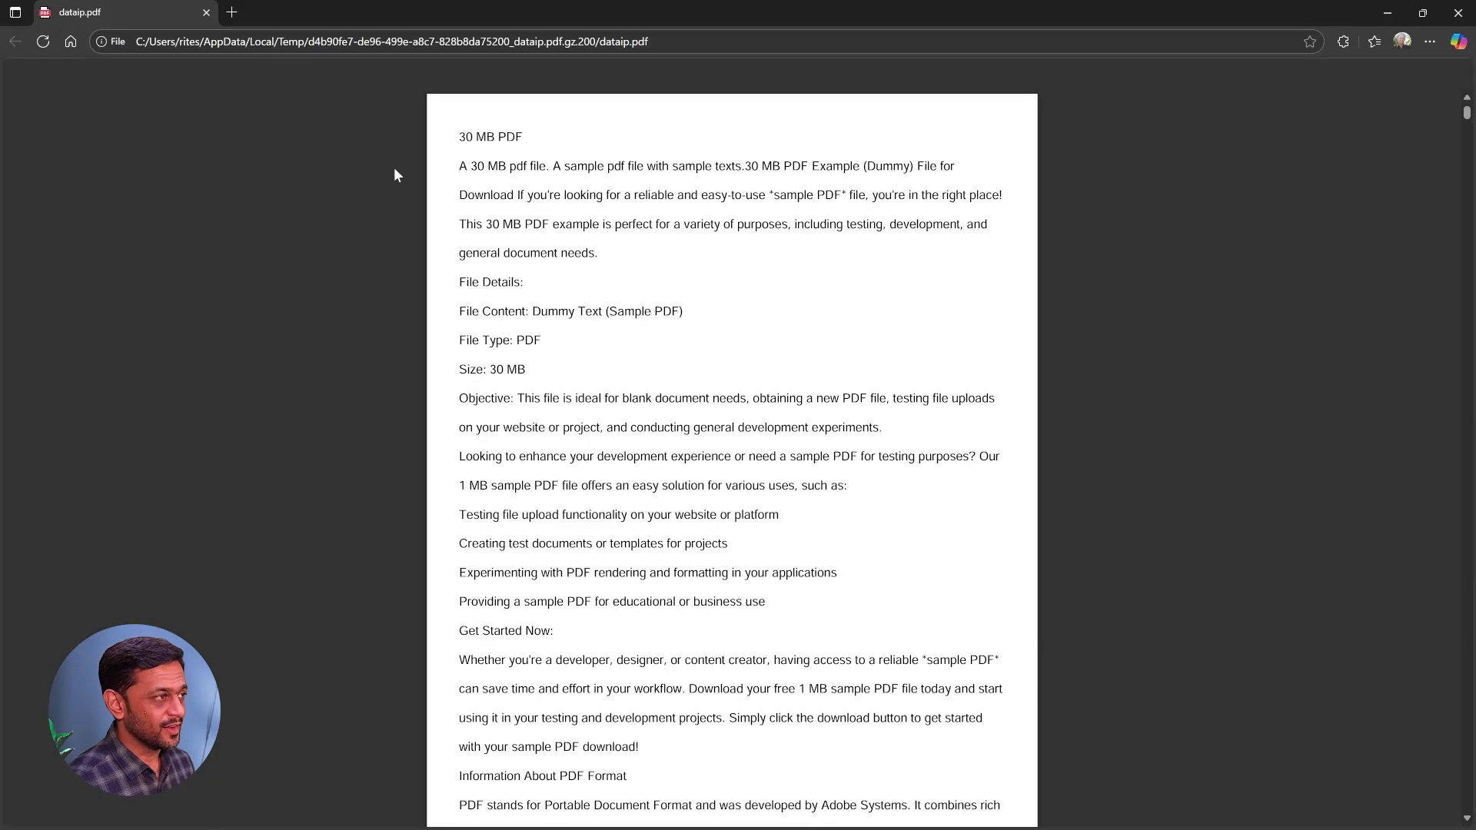
left_click_drag(1467, 106, 1468, 116)
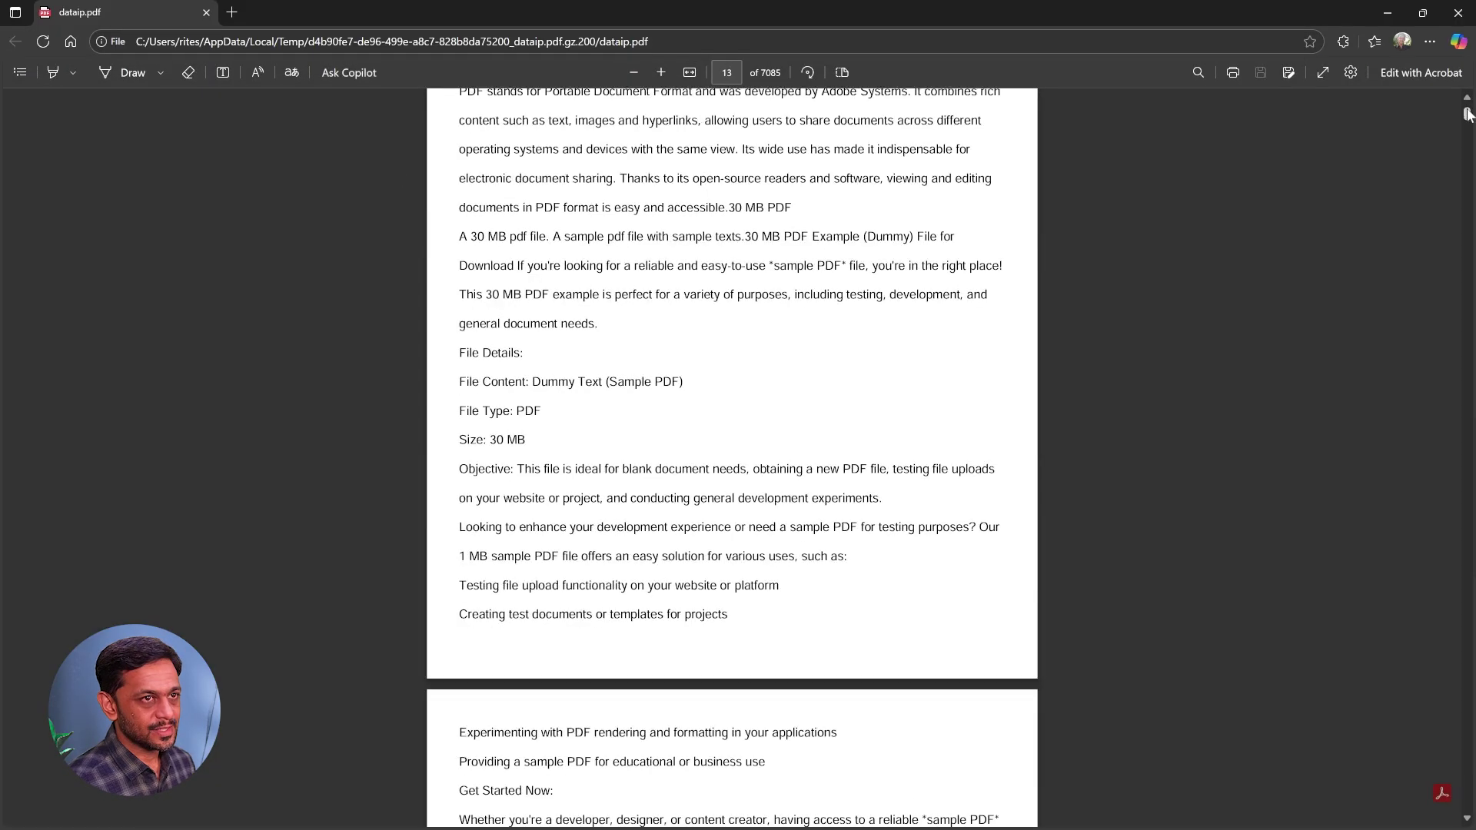
left_click(1458, 13)
- Check the size of the downloaded dataip.pdf.gz in its file properties
left_click(617, 211)
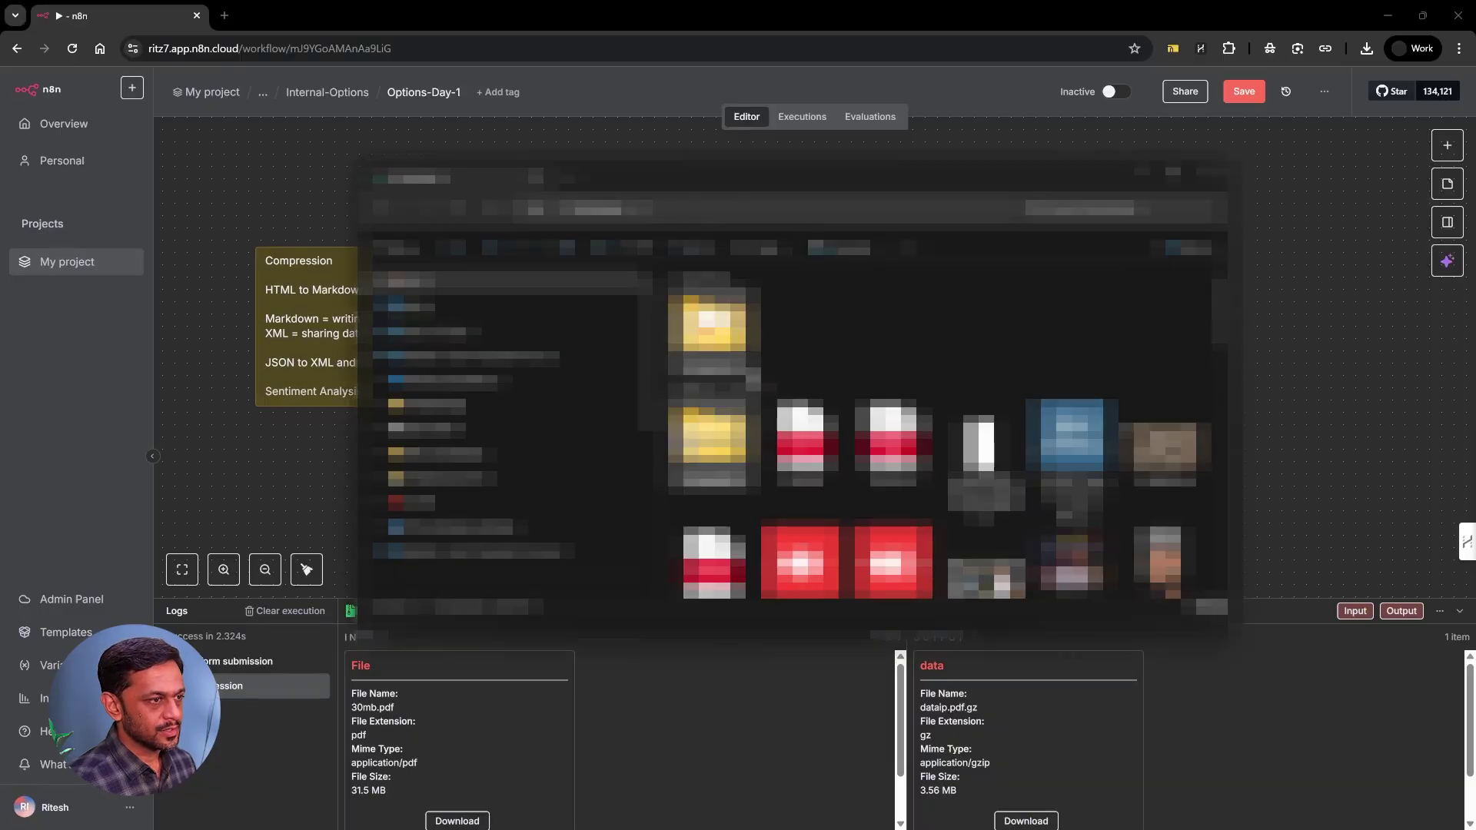
right_click(719, 396)
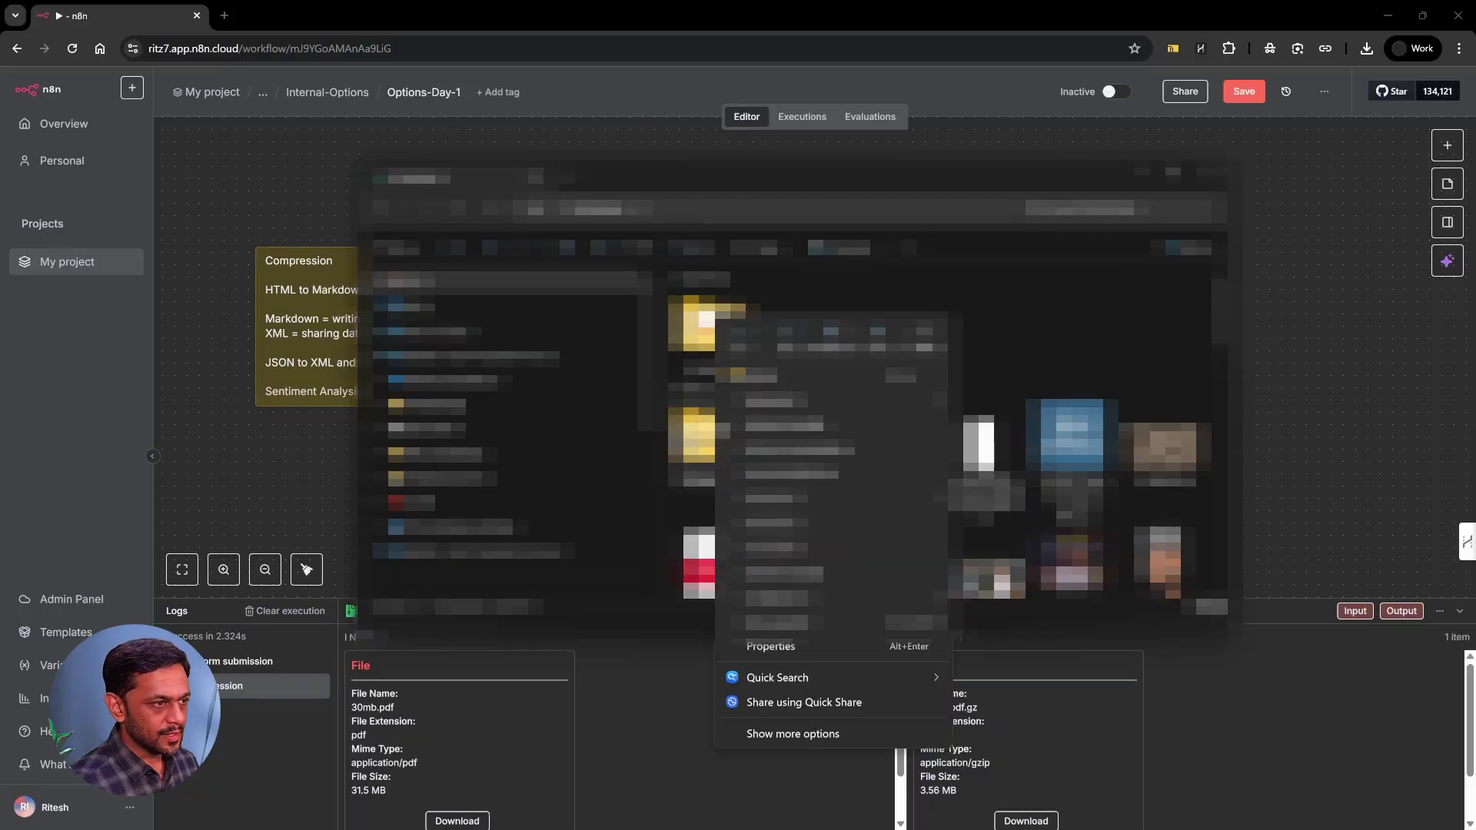
left_click(750, 632)
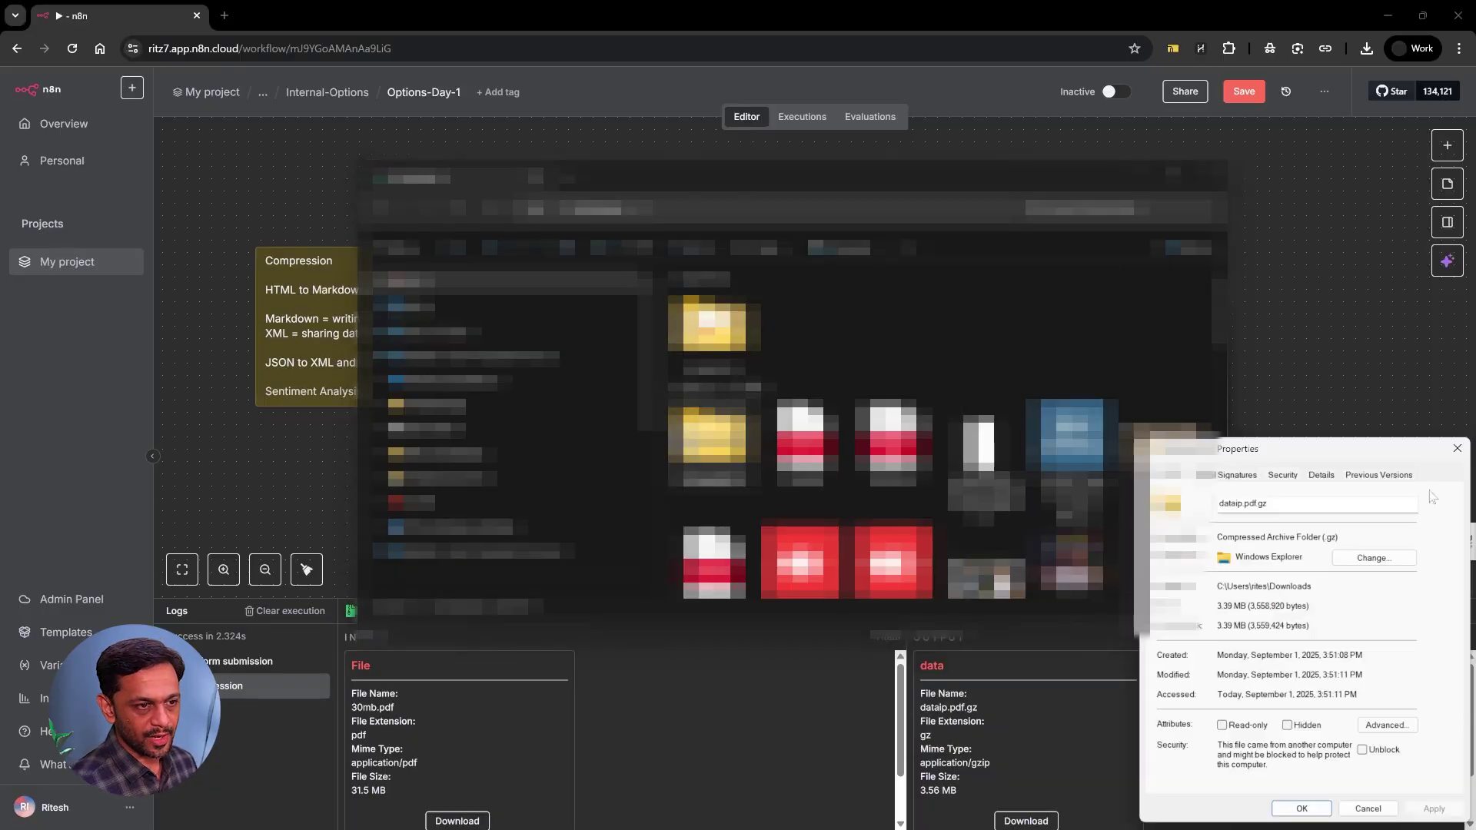
left_click(1457, 448)
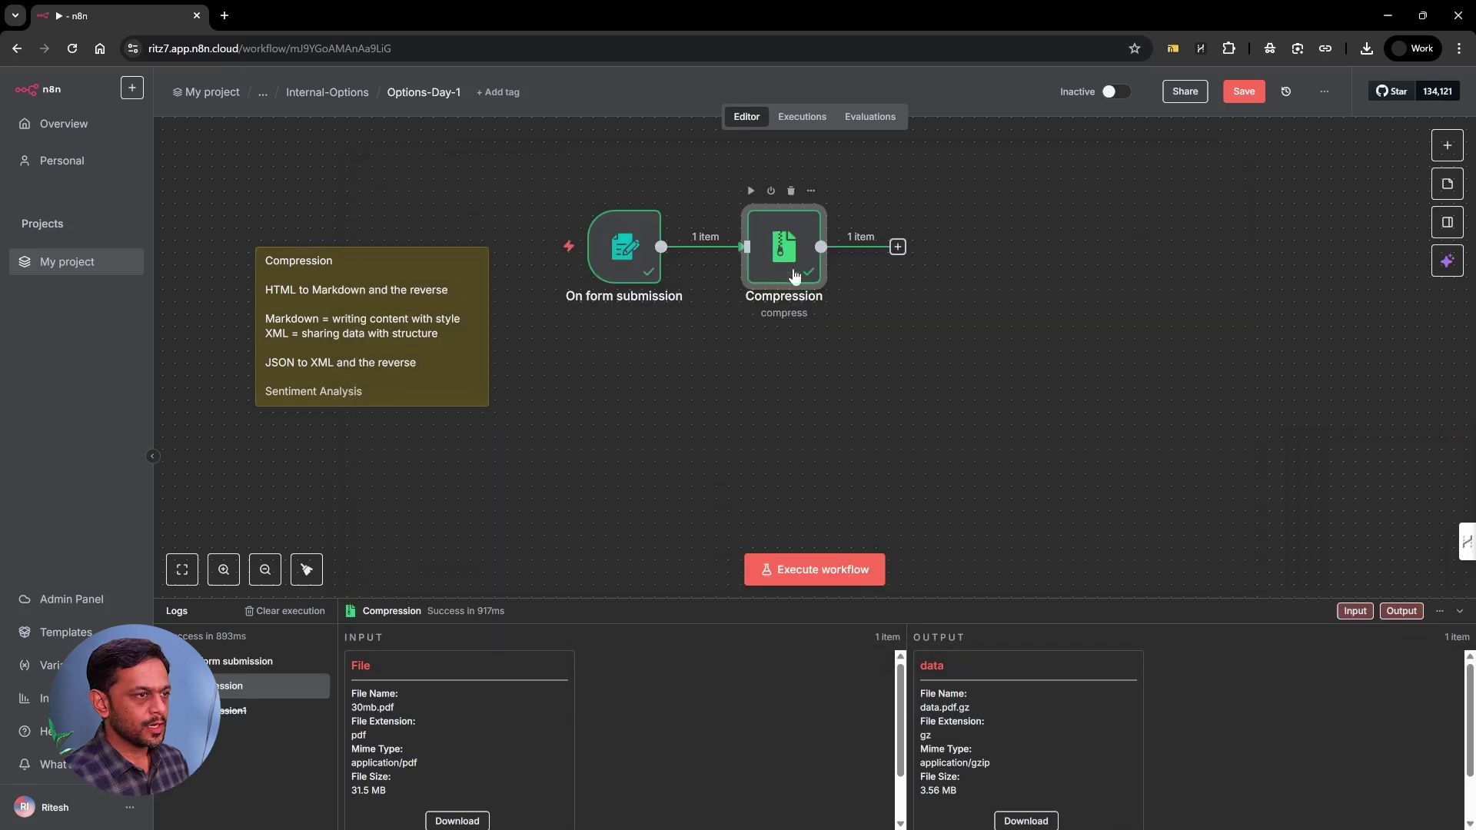
- Add a Compression node with the Decompress operation after the Compression node, keep output prefix "file_", and execute the step
left_click(898, 246)
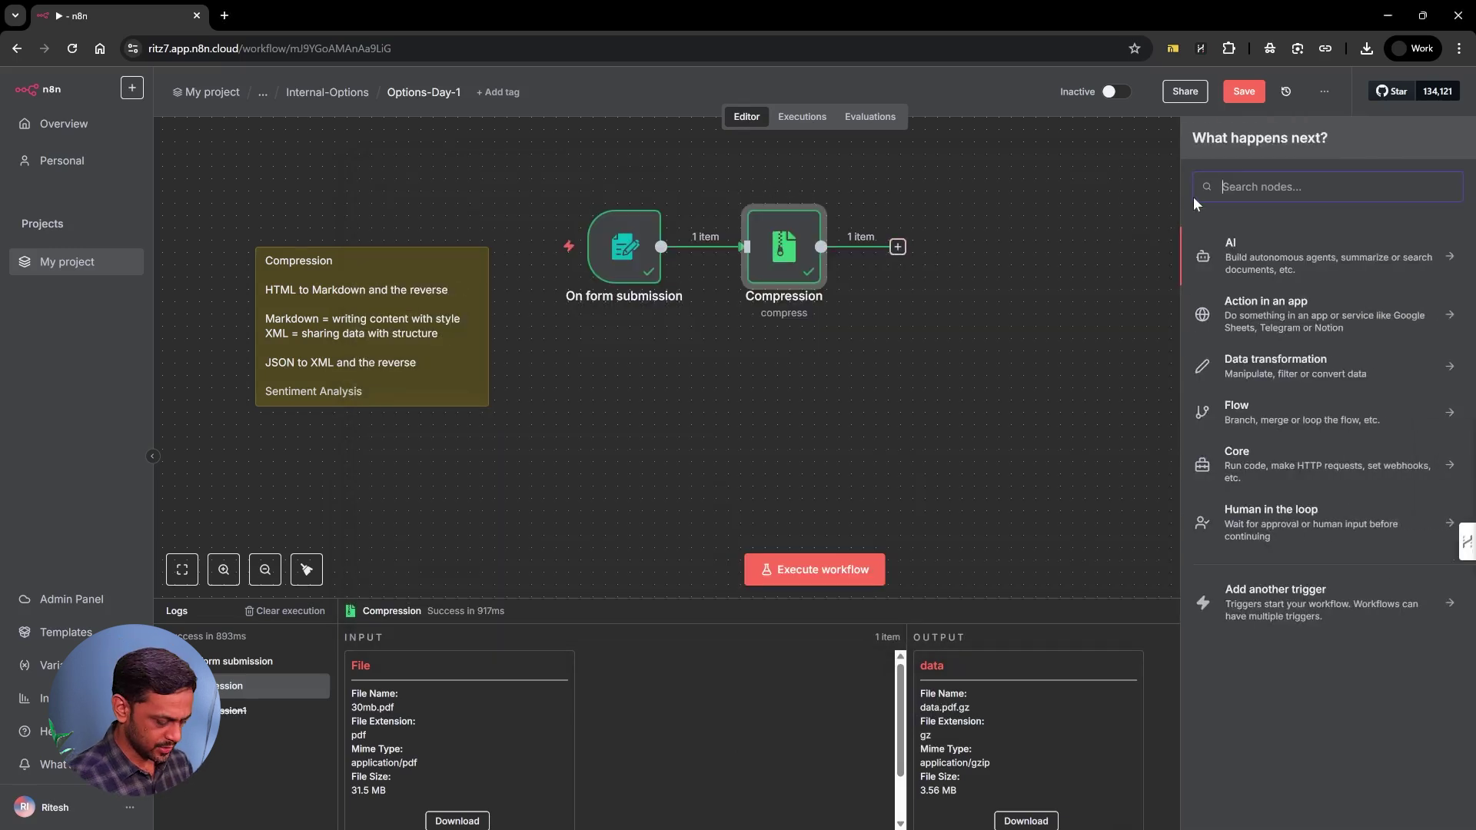
type("decom")
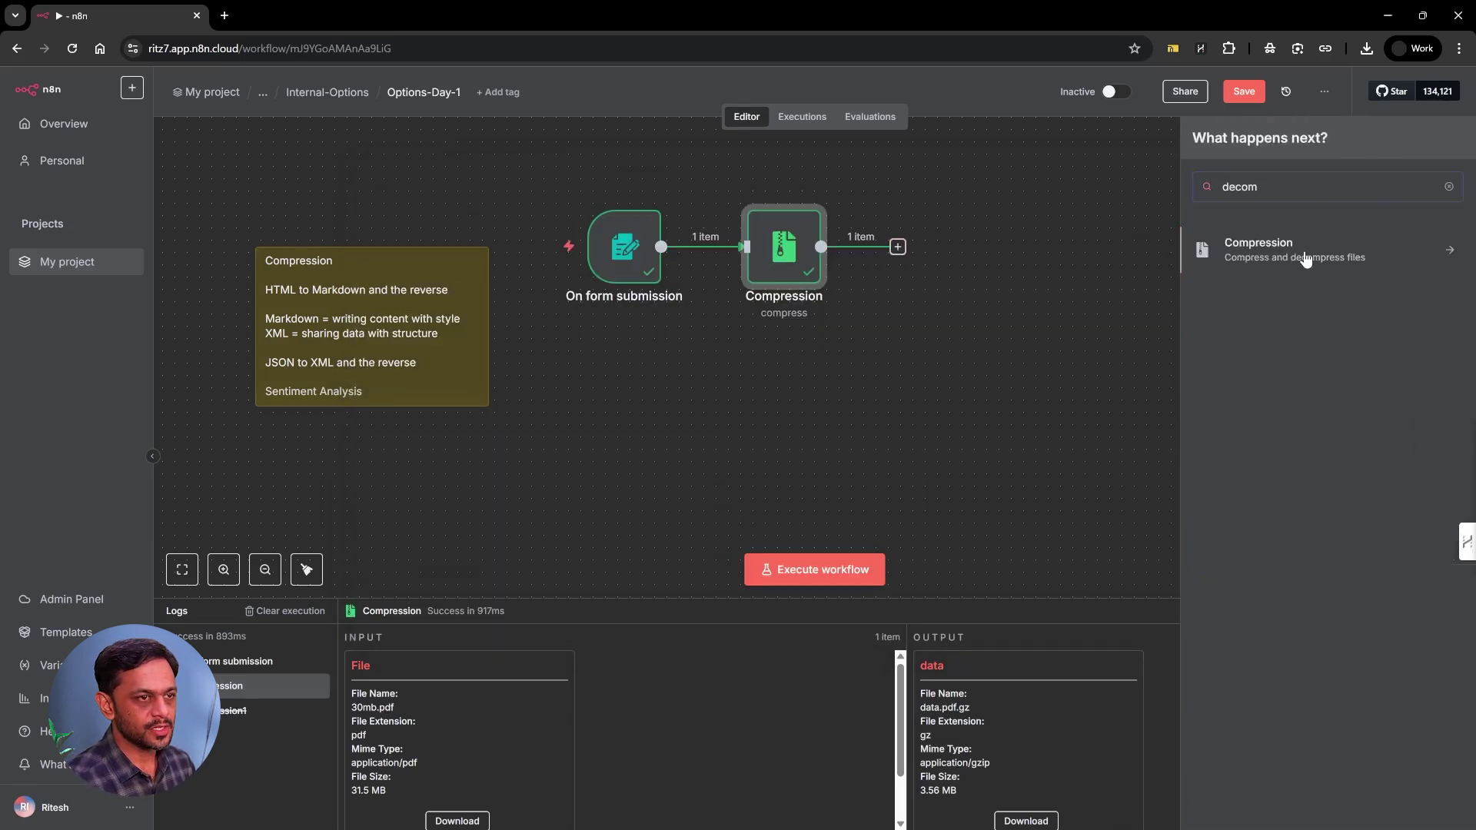
left_click(1305, 257)
left_click(1281, 306)
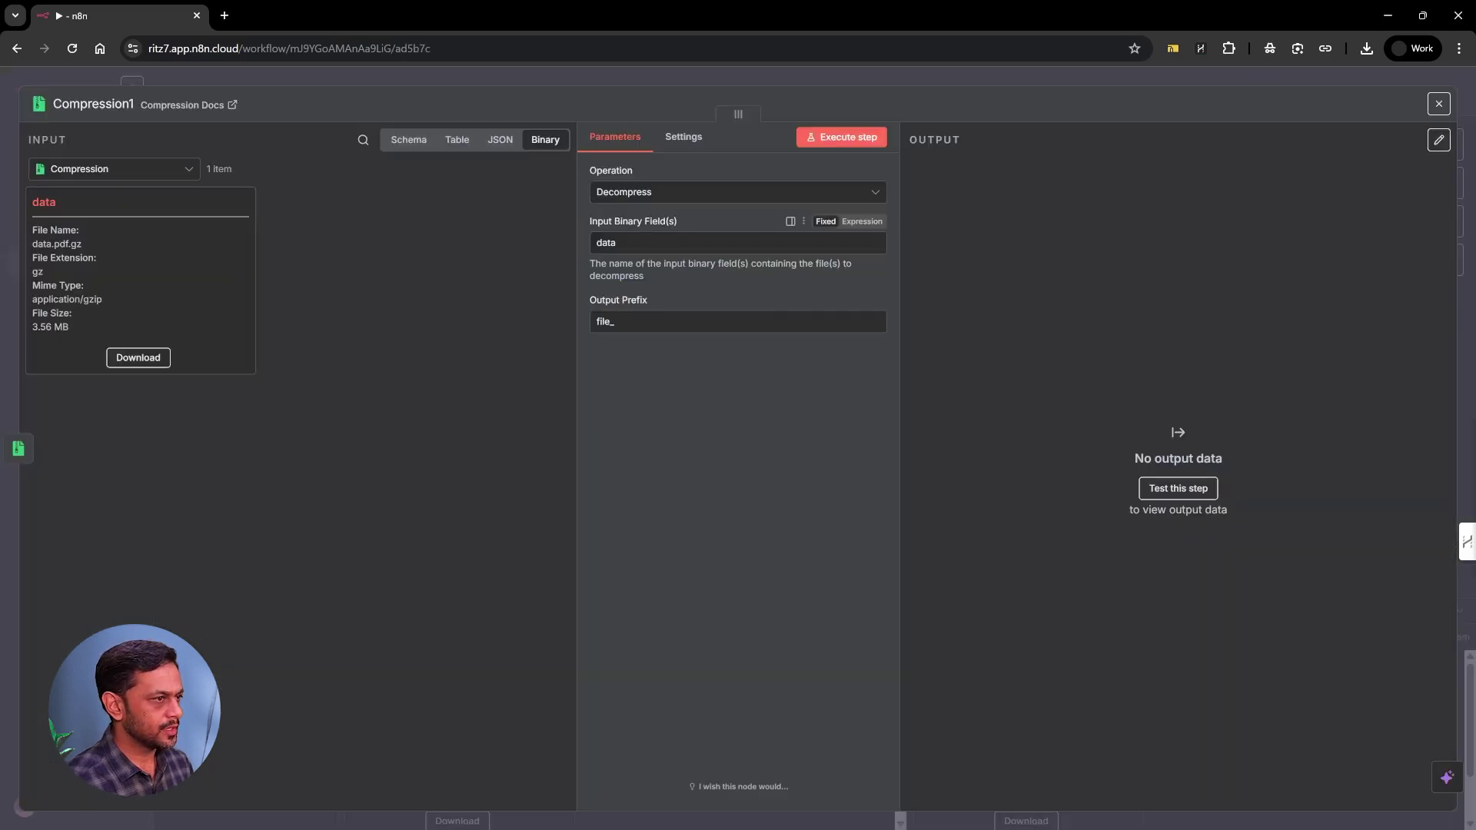
left_click(624, 320)
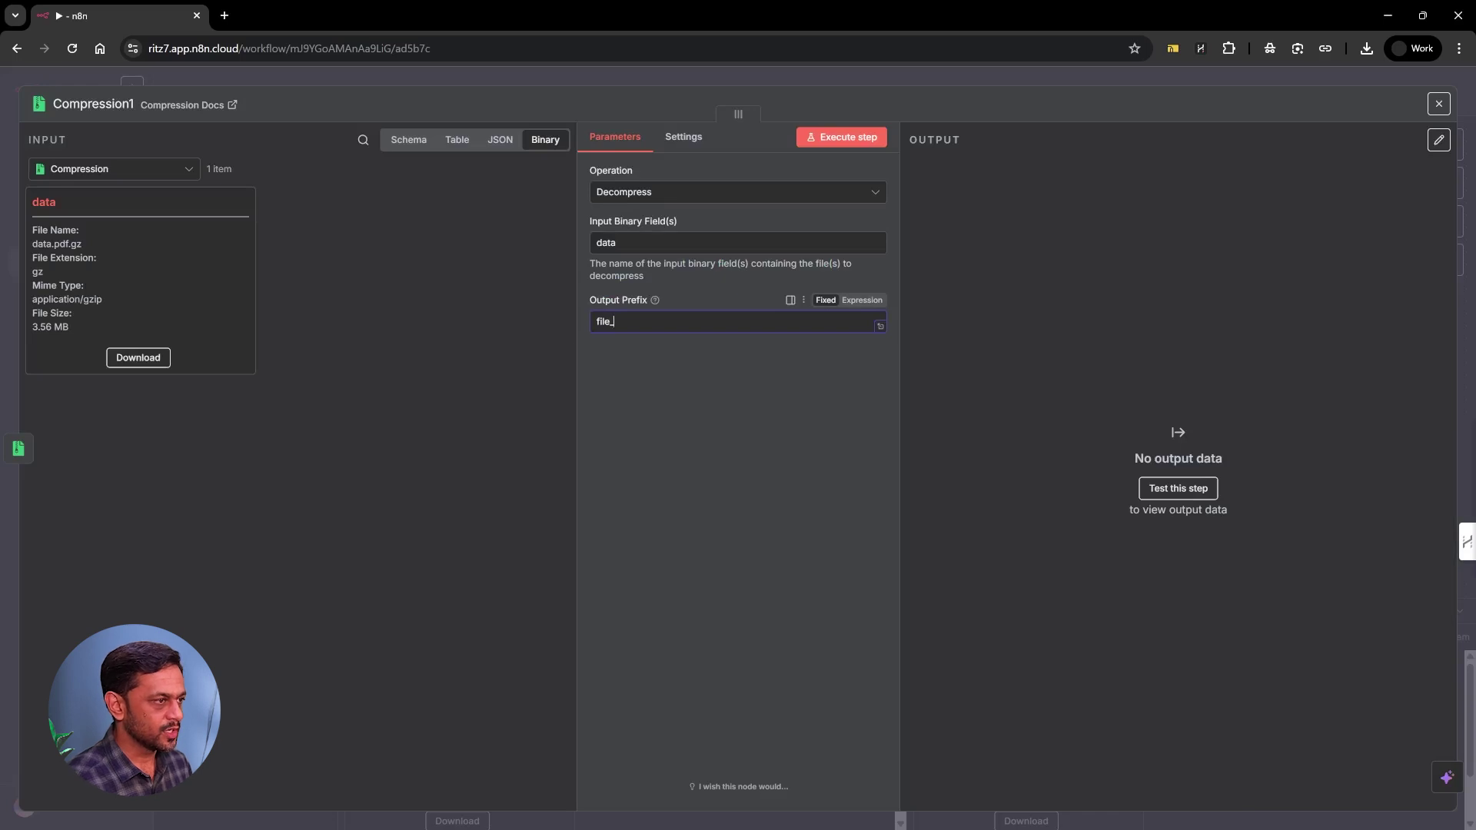
left_click(821, 138)
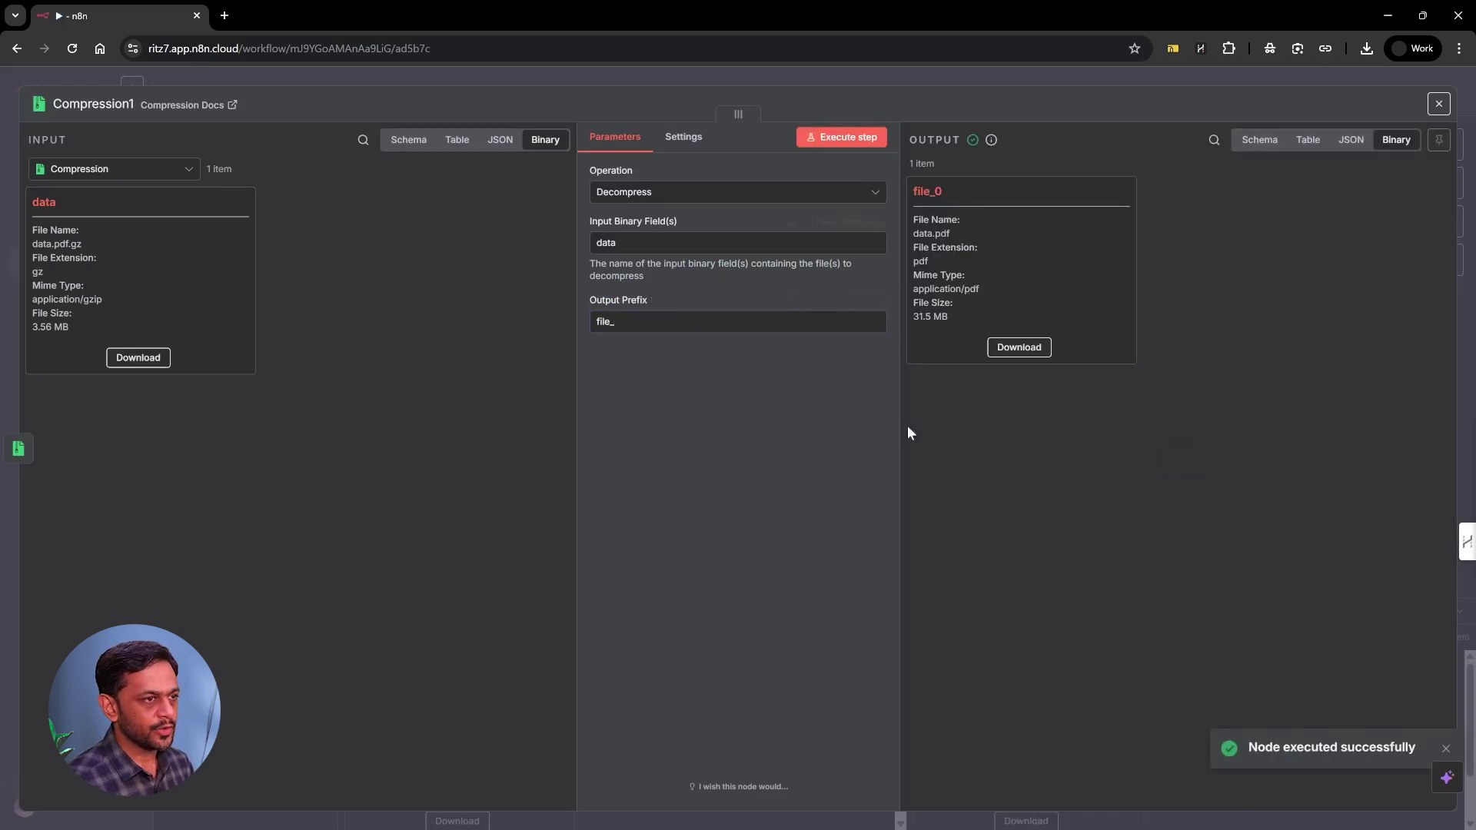
- Check the file size and file name of the decompressed output and return to the canvas
left_click_drag(914, 316, 949, 316)
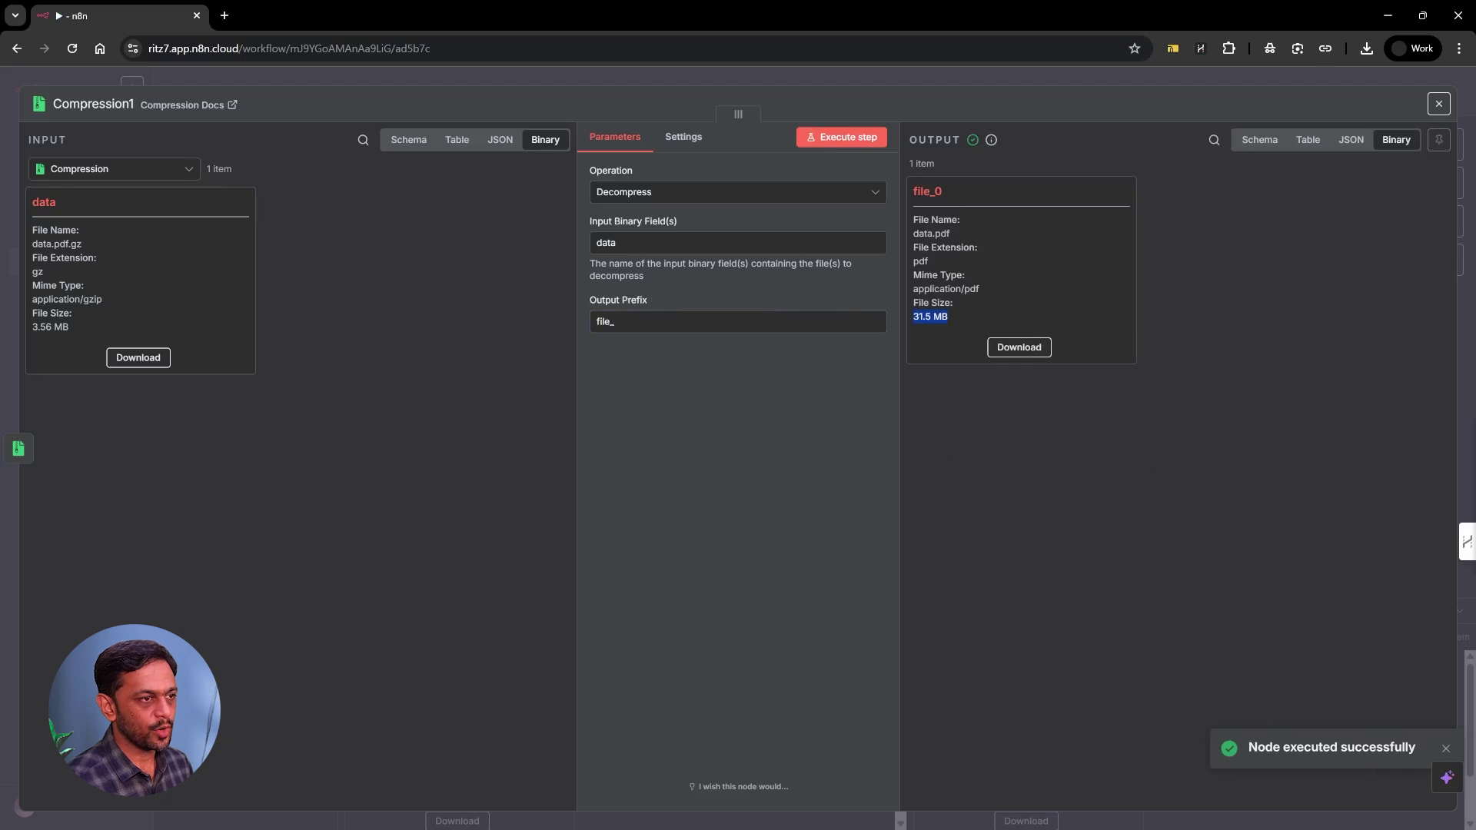
left_click_drag(913, 232, 956, 238)
key("Escape")
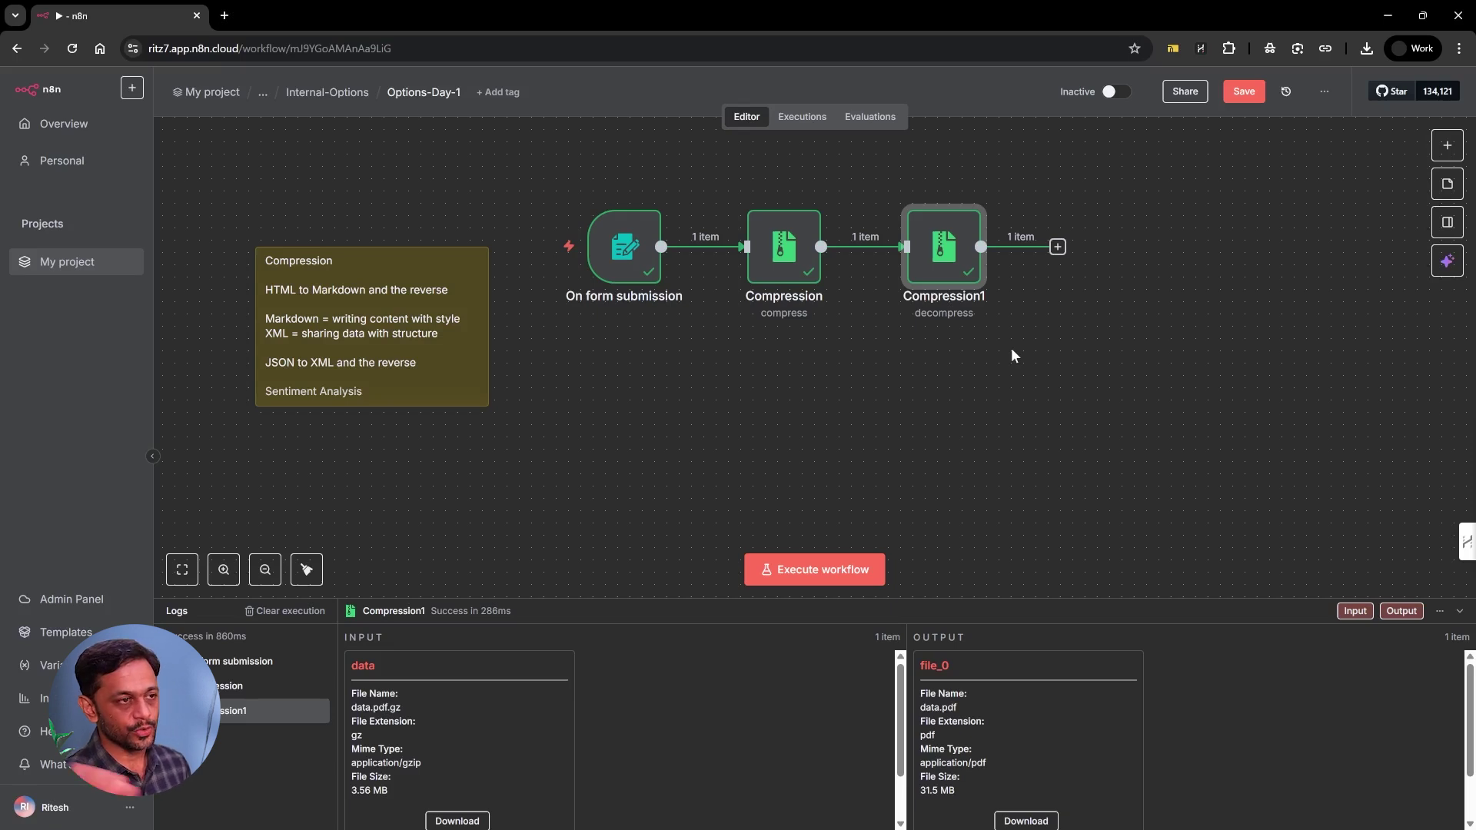
- Rearrange the form trigger and the two compression nodes into a straight row beside the sticky note
left_click_drag(637, 247, 576, 235)
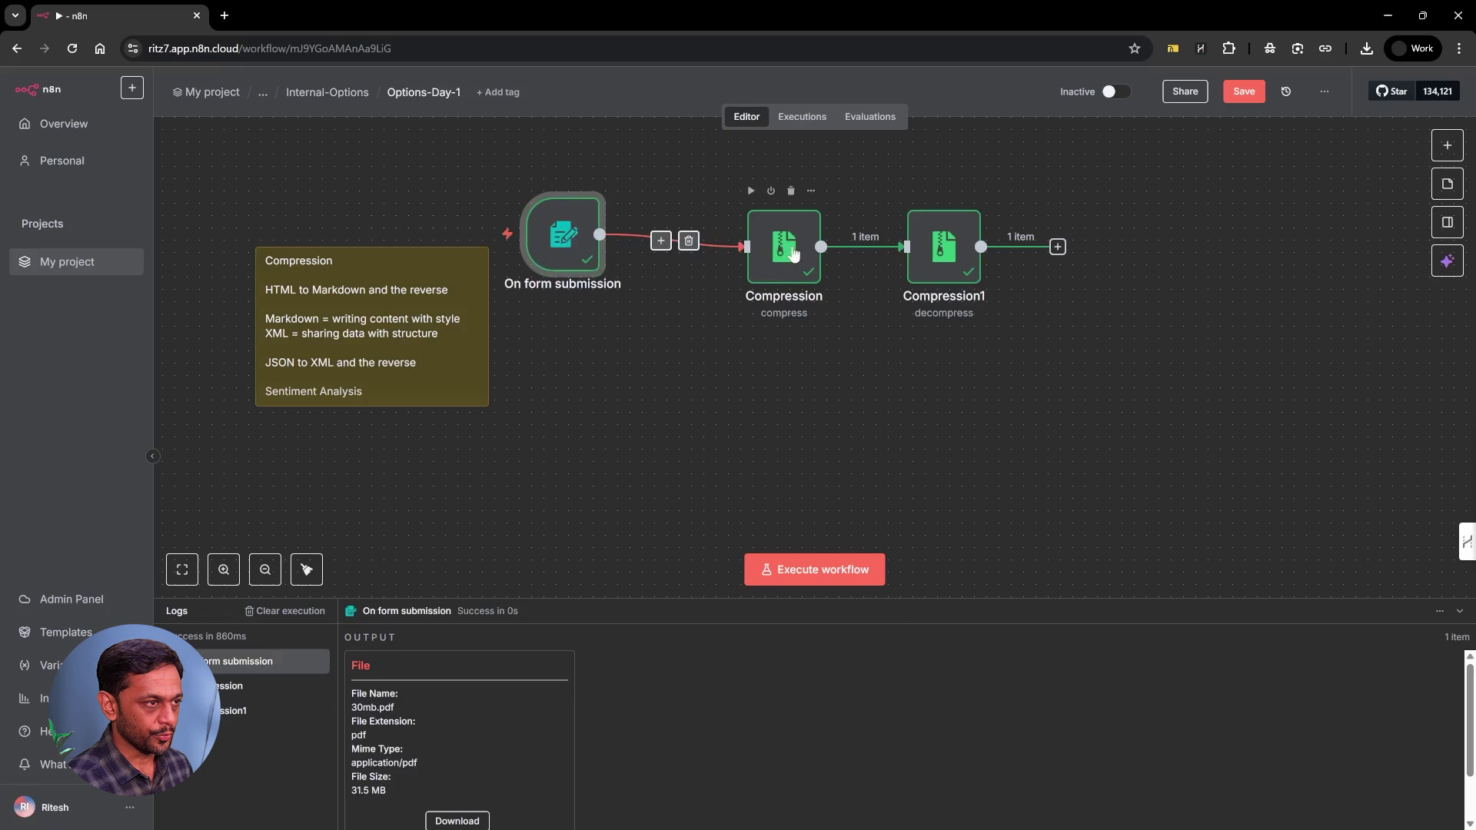
left_click_drag(783, 248, 758, 235)
left_click_drag(943, 247, 930, 235)
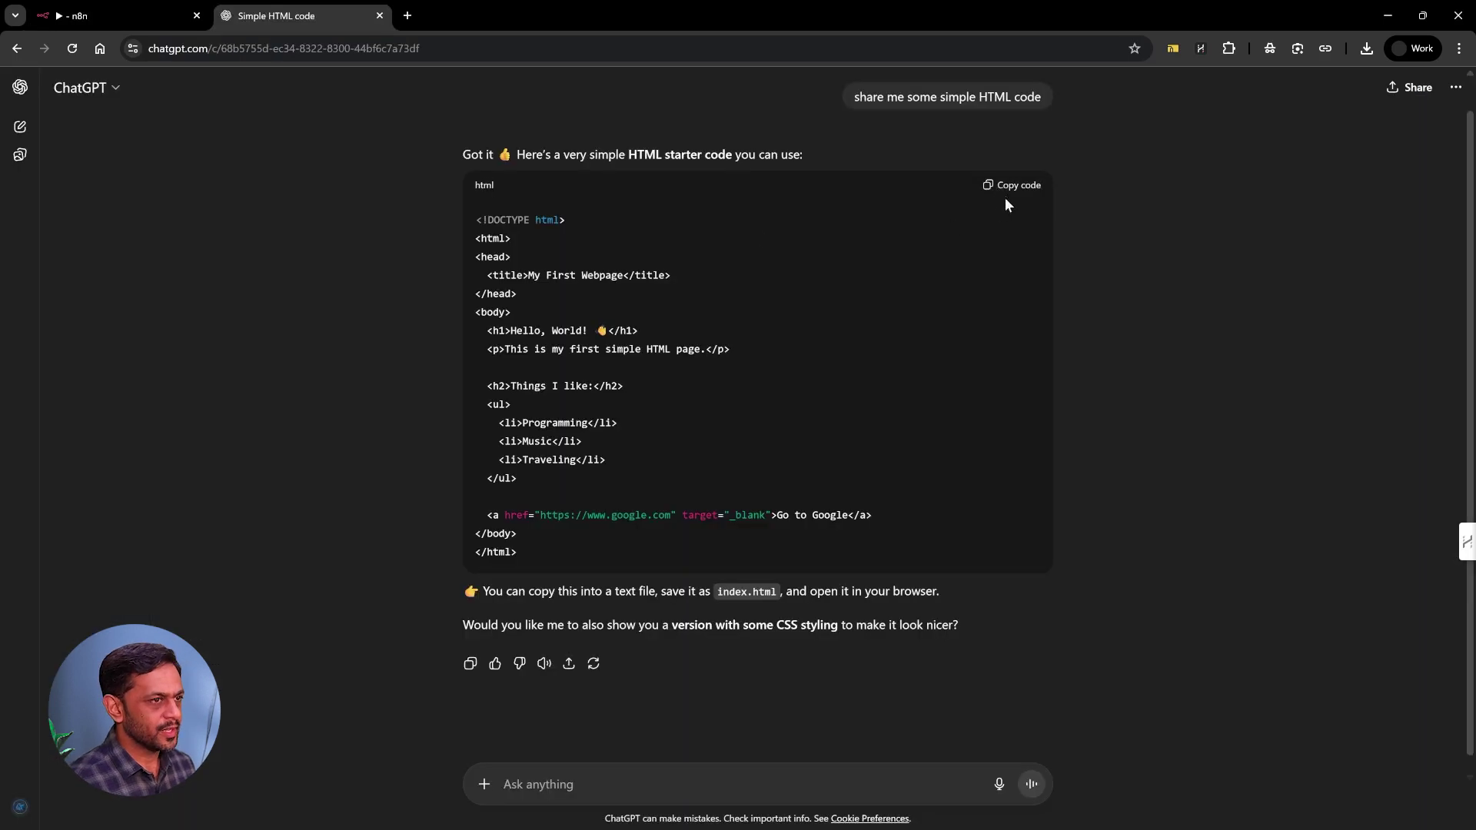
- Copy the simple HTML code from ChatGPT, switch back to n8n, and add a Markdown node to the canvas
left_click(1008, 187)
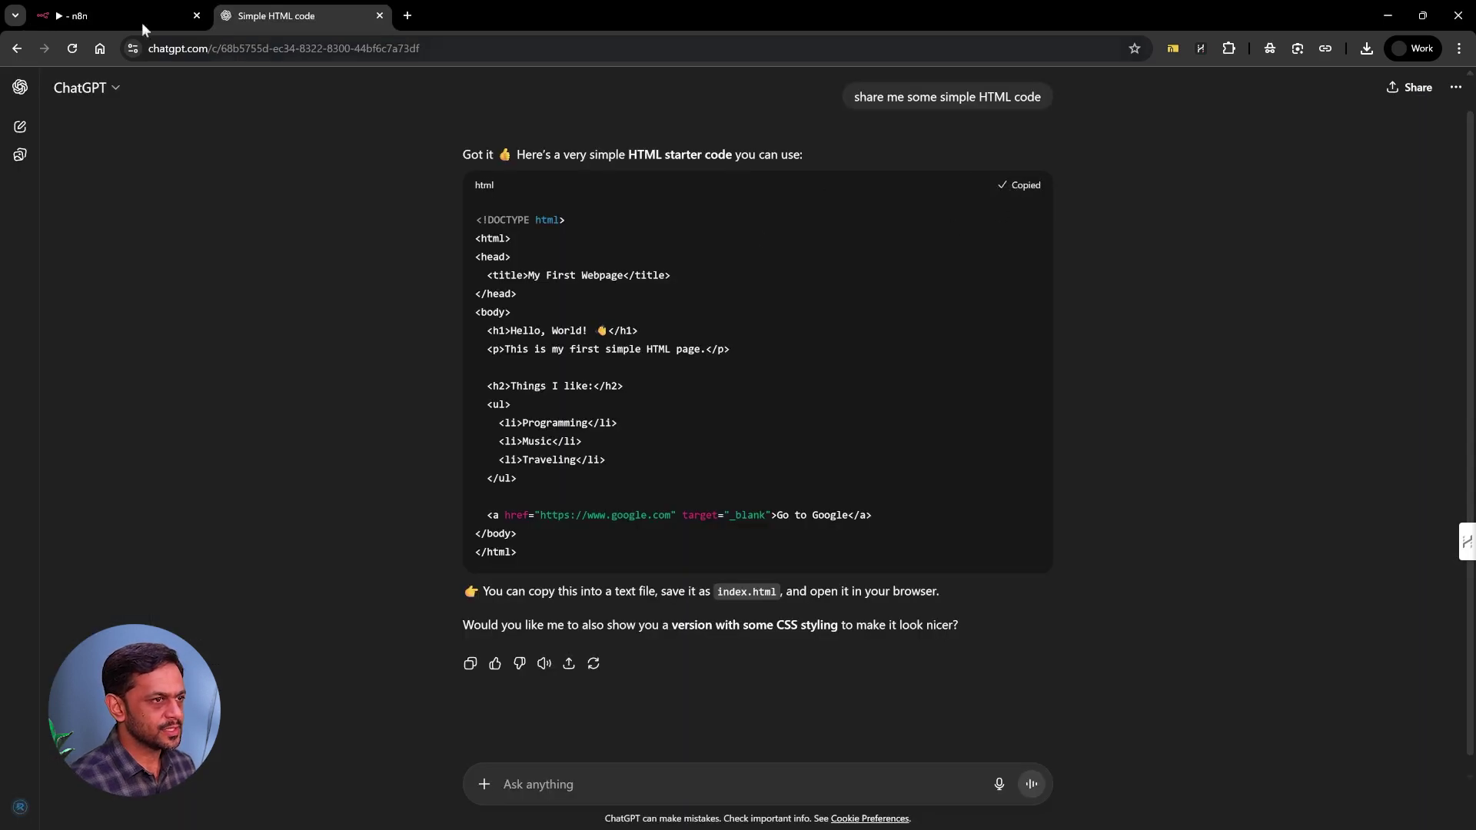
left_click(139, 17)
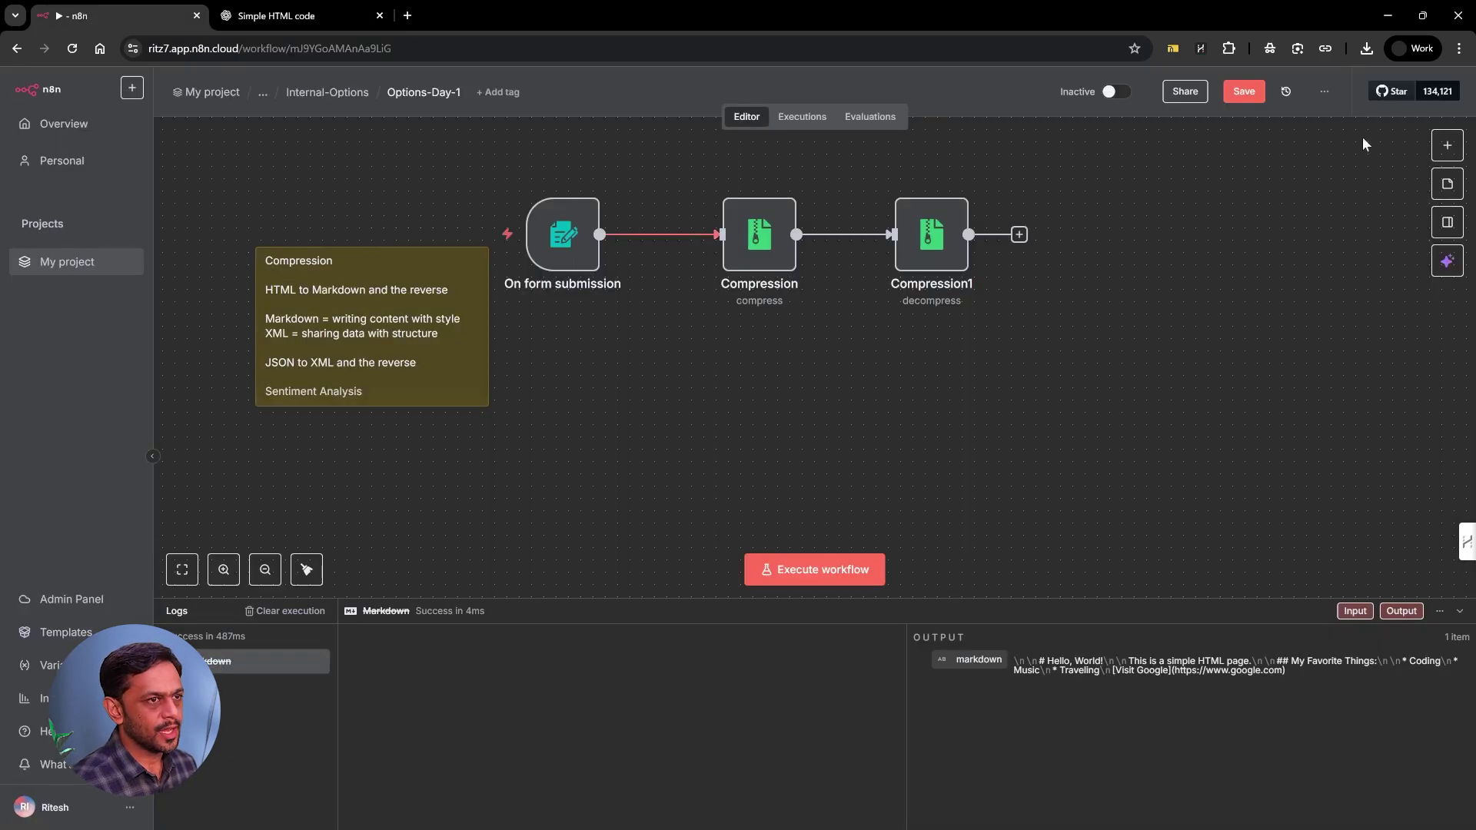
left_click(1448, 145)
type("markdo")
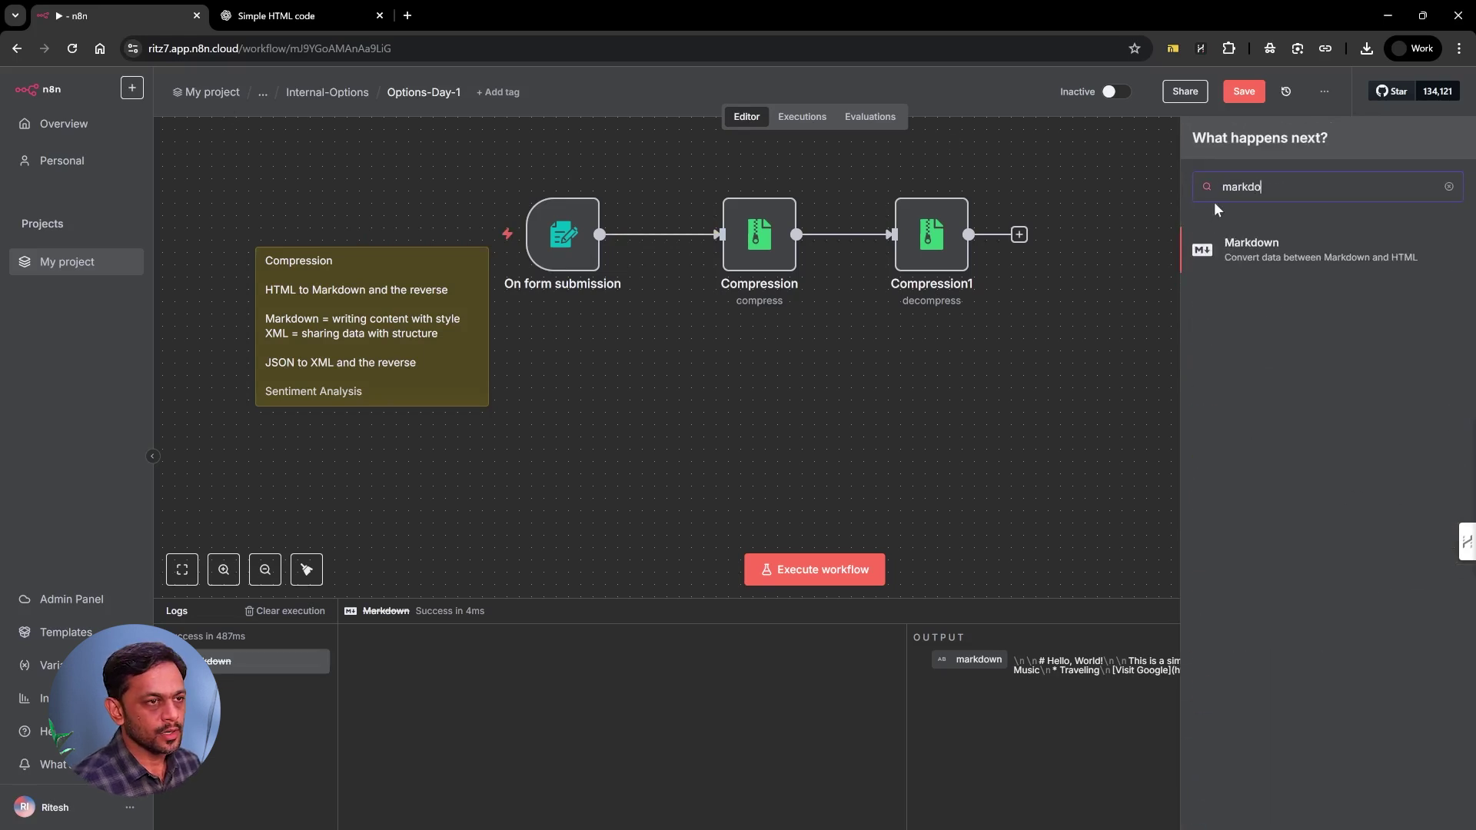
left_click(1251, 246)
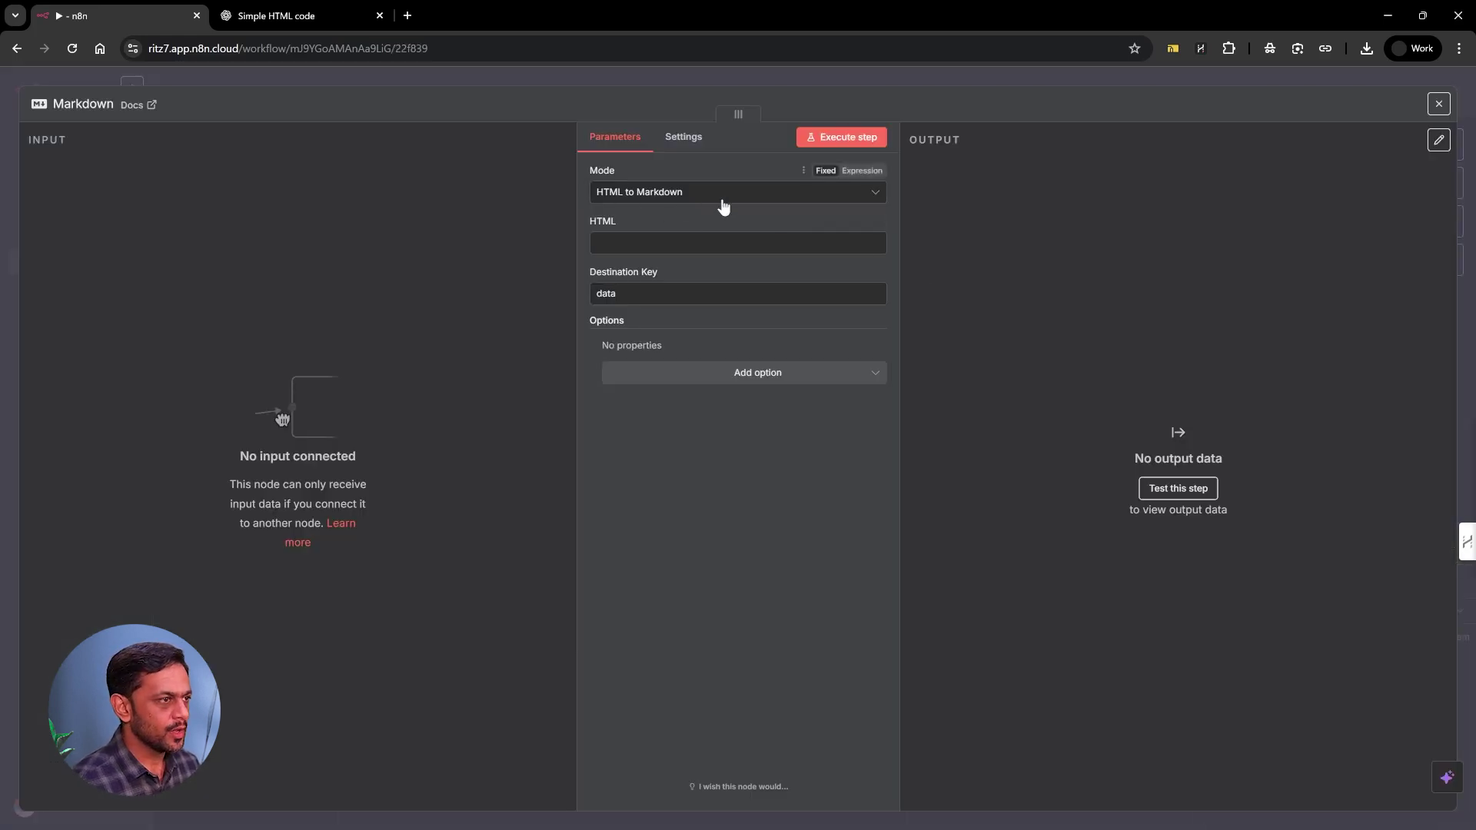
- Keep the mode HTML to Markdown, paste the copied code into the HTML field as an expression, and execute the step
left_click(683, 198)
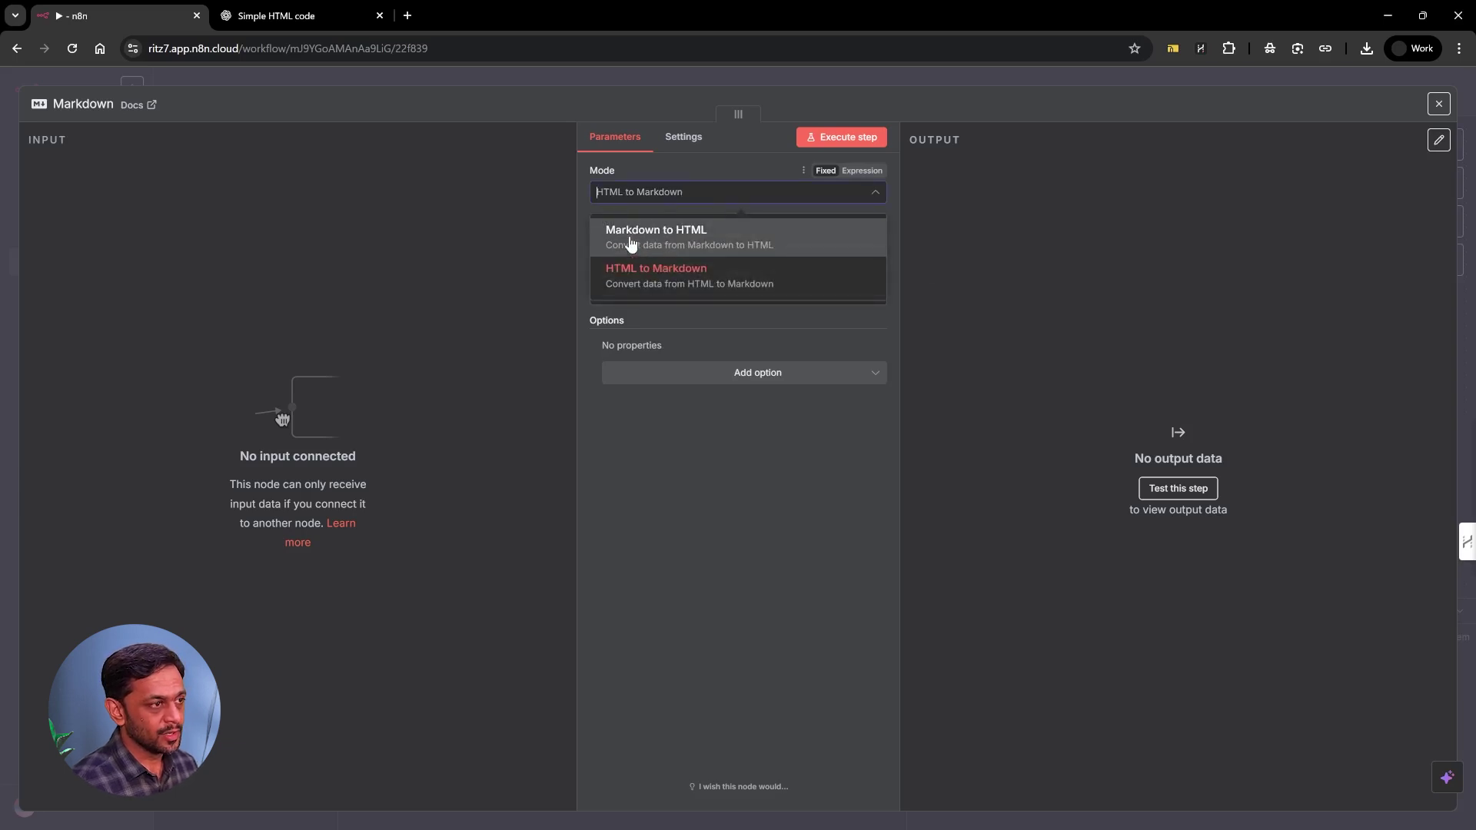
left_click(581, 204)
left_click(667, 243)
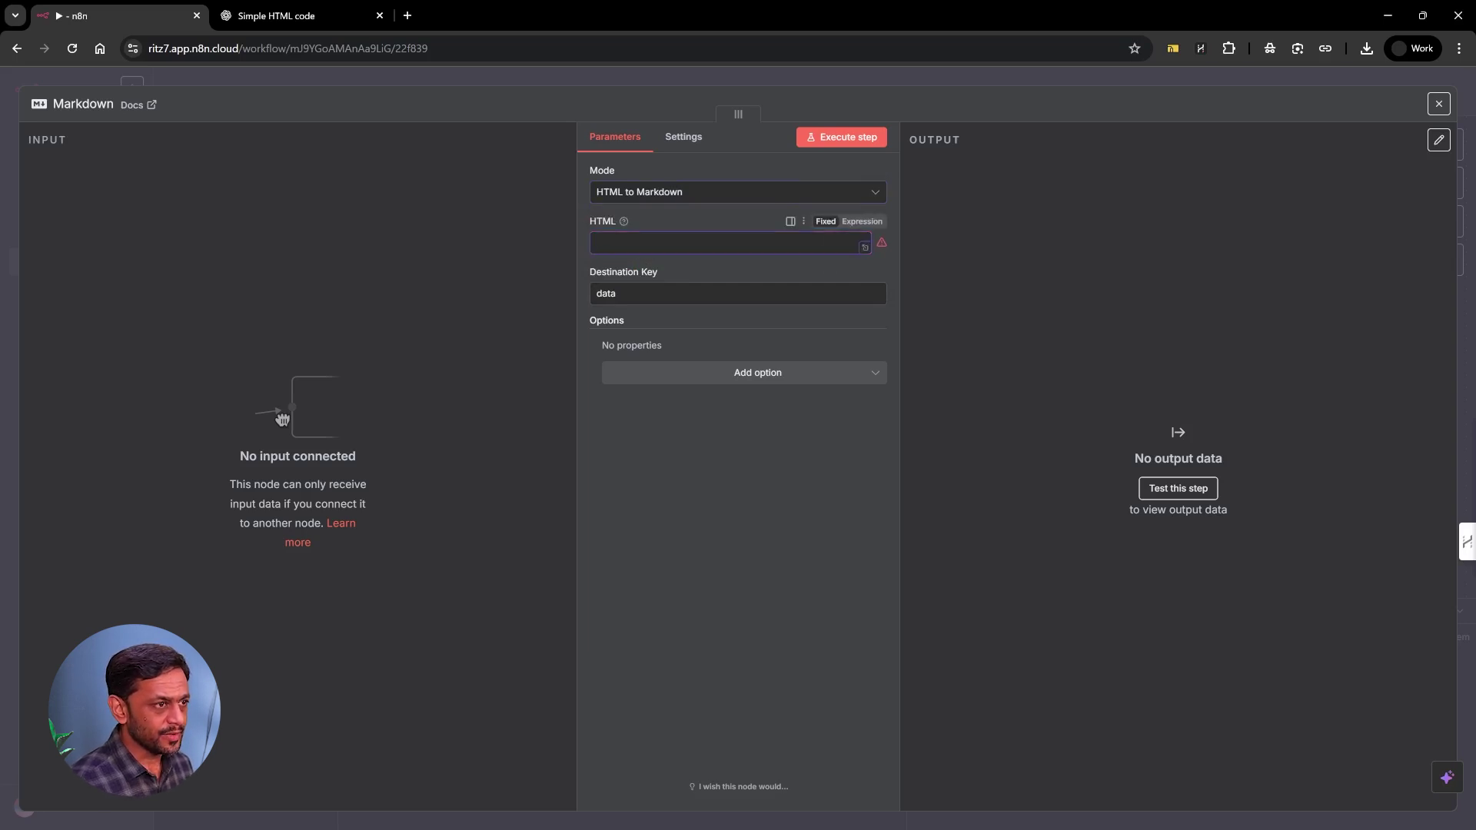
left_click(861, 221)
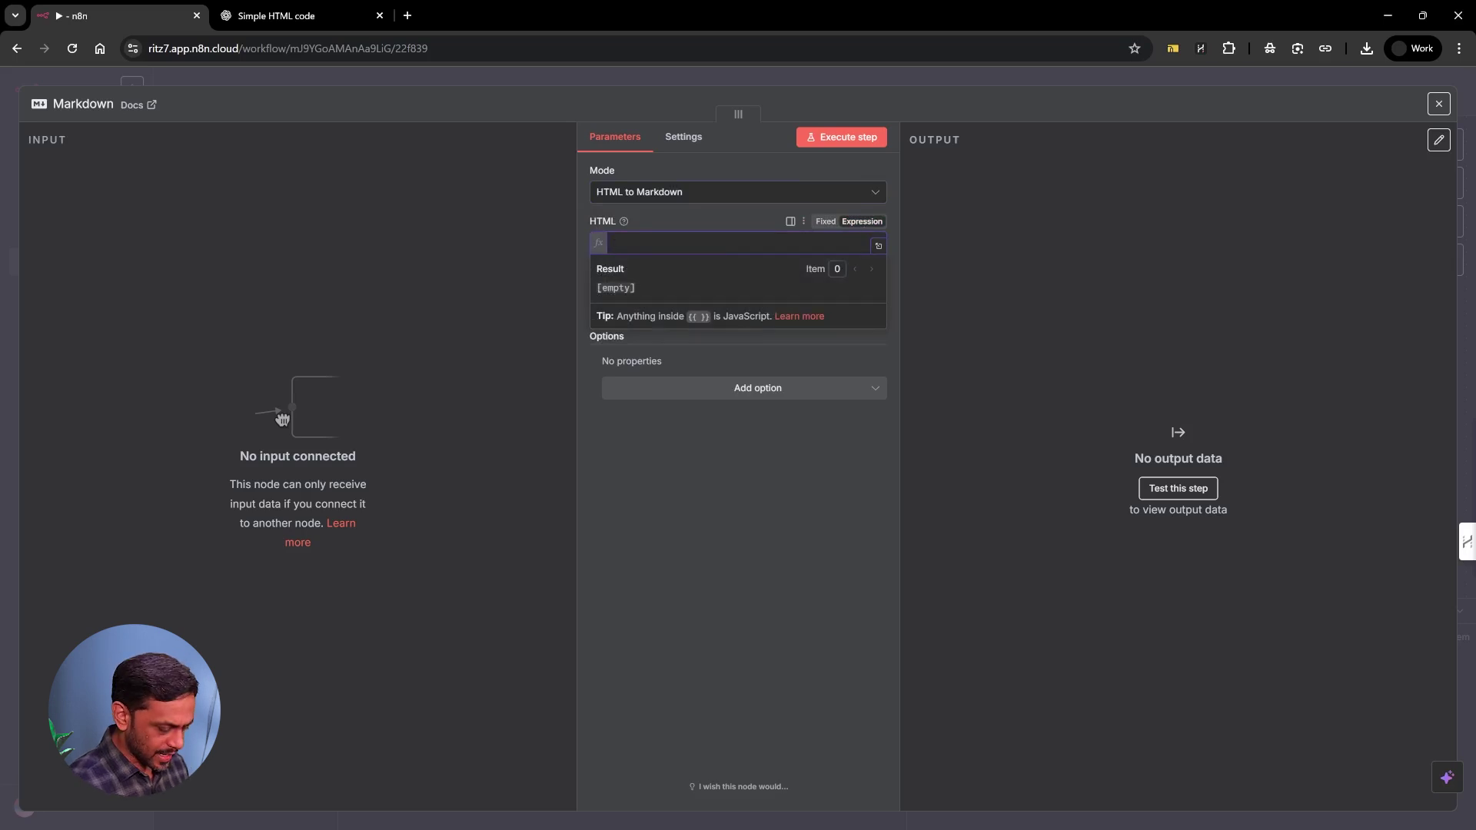
key("ctrl+v")
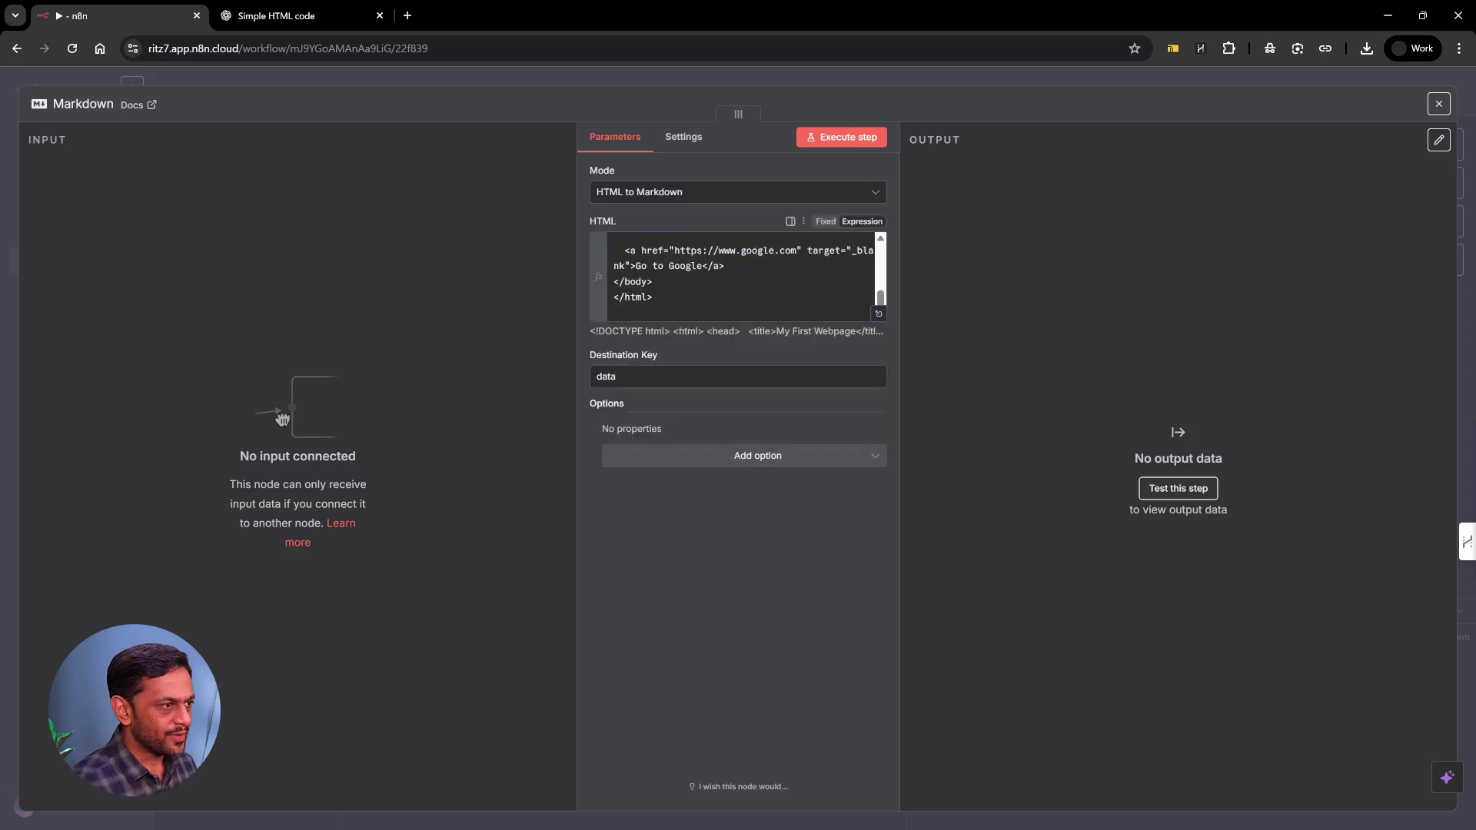
left_click(669, 376)
left_click(835, 143)
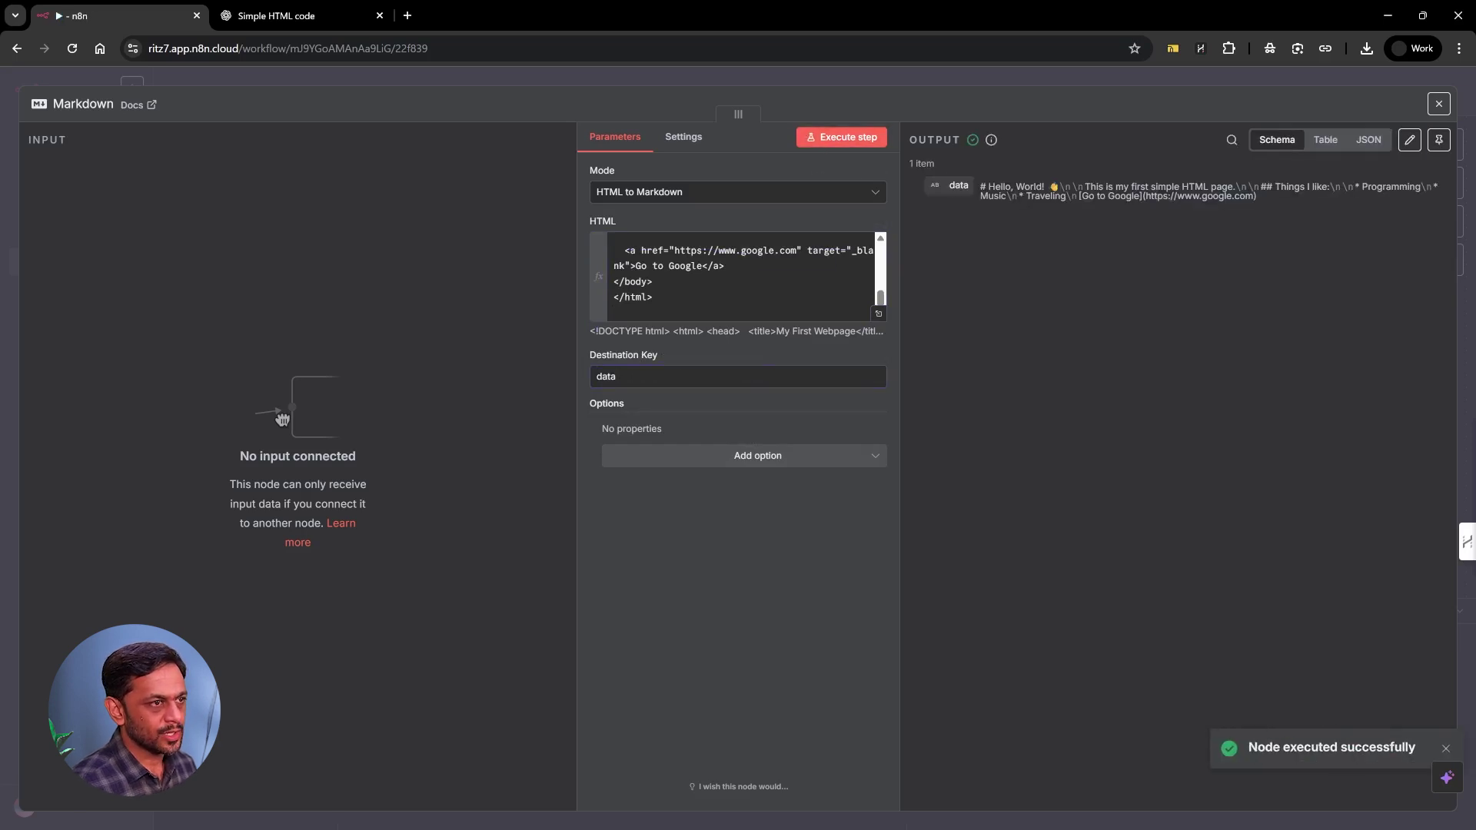
- Copy the Markdown output, switch to ChatGPT, and ask about it with "What's this format called?"
left_click_drag(982, 187, 1269, 206)
key("ctrl+c")
left_click(277, 15)
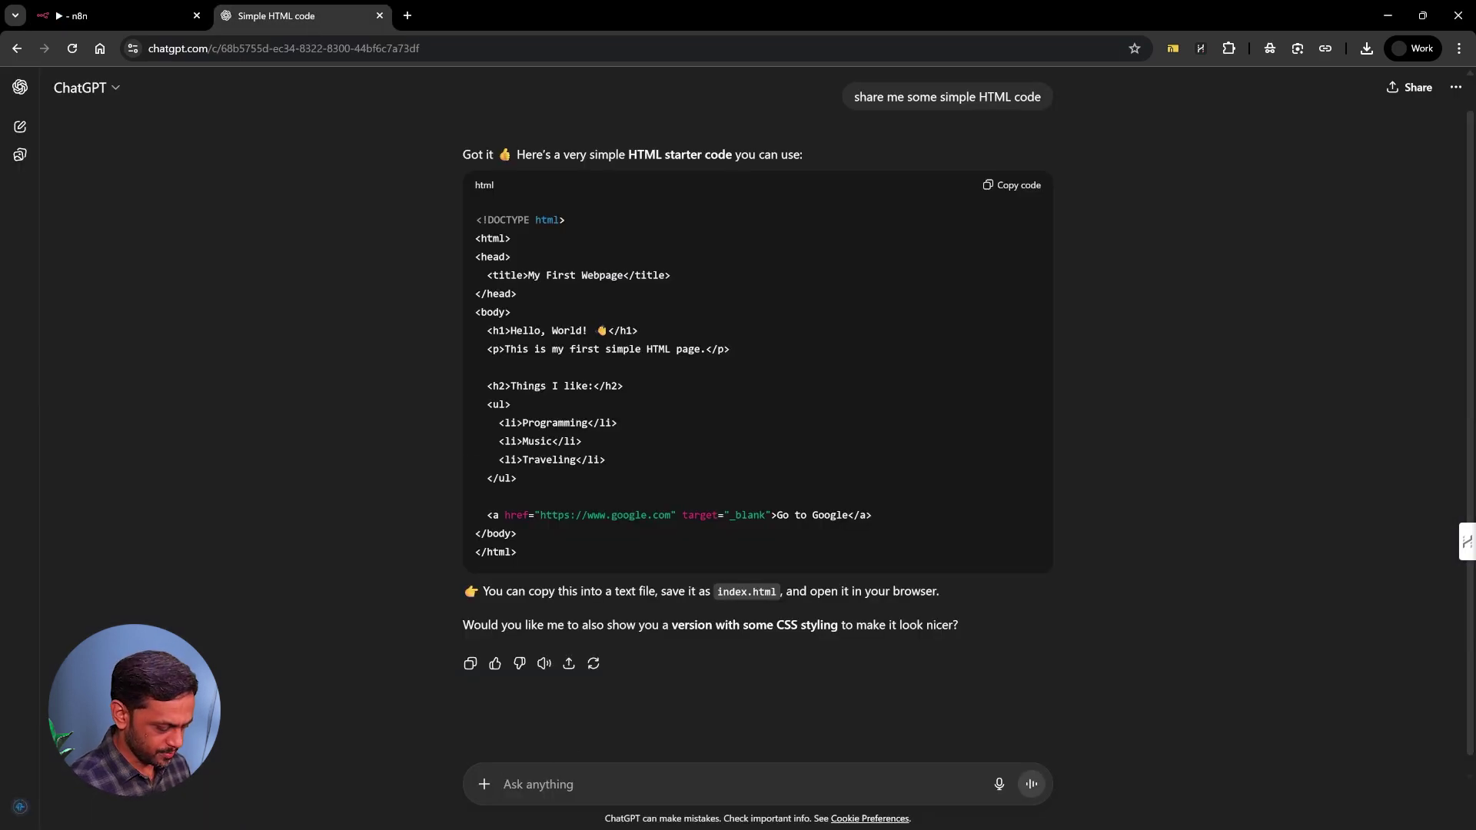
key("ctrl+v")
key("shift+Return")
key("shift+Return")
type("What';s")
key("BackSpace")
key("BackSpace")
type("s this format called ")
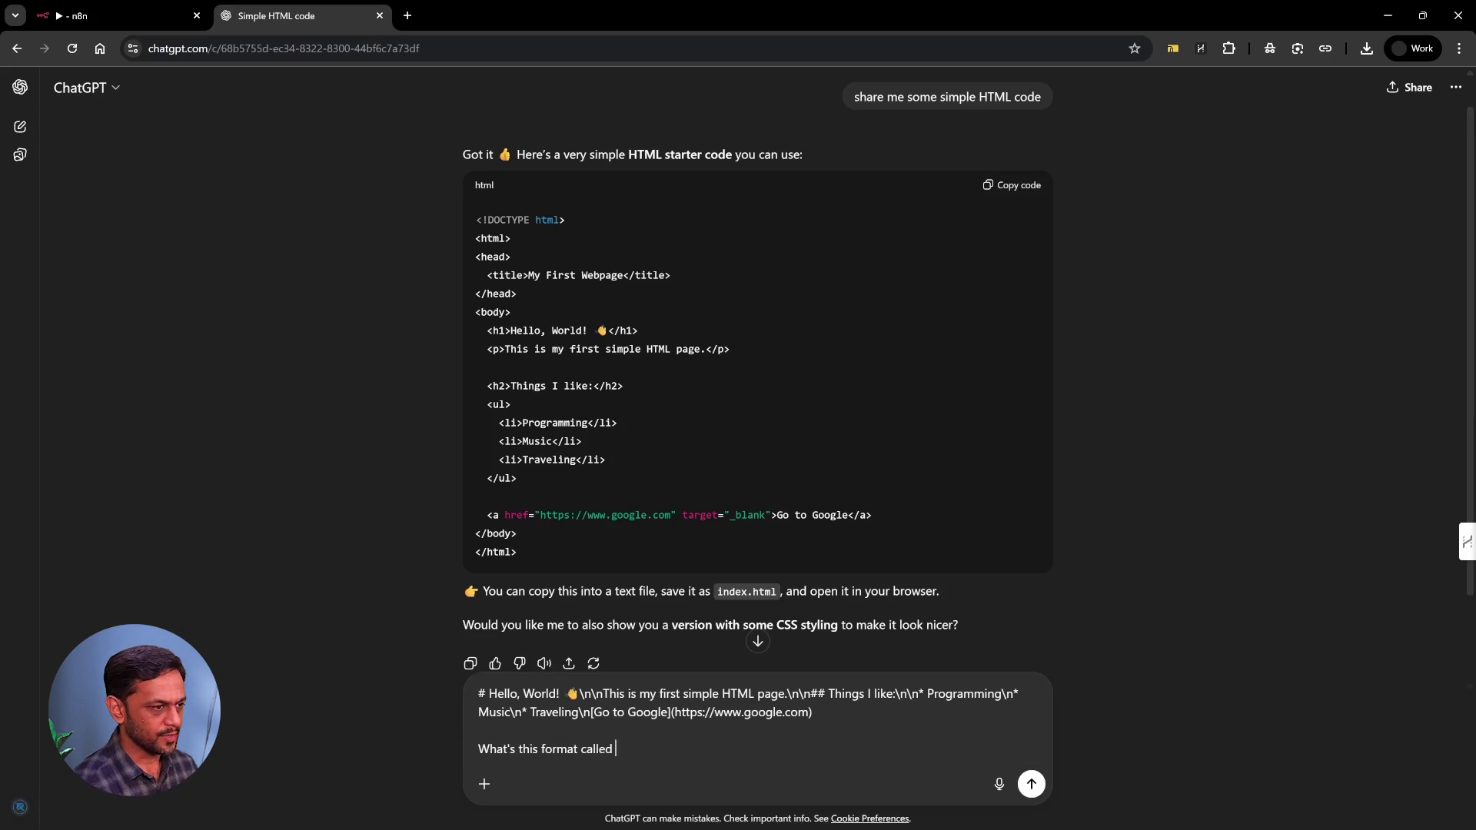
type("?")
key("Return")
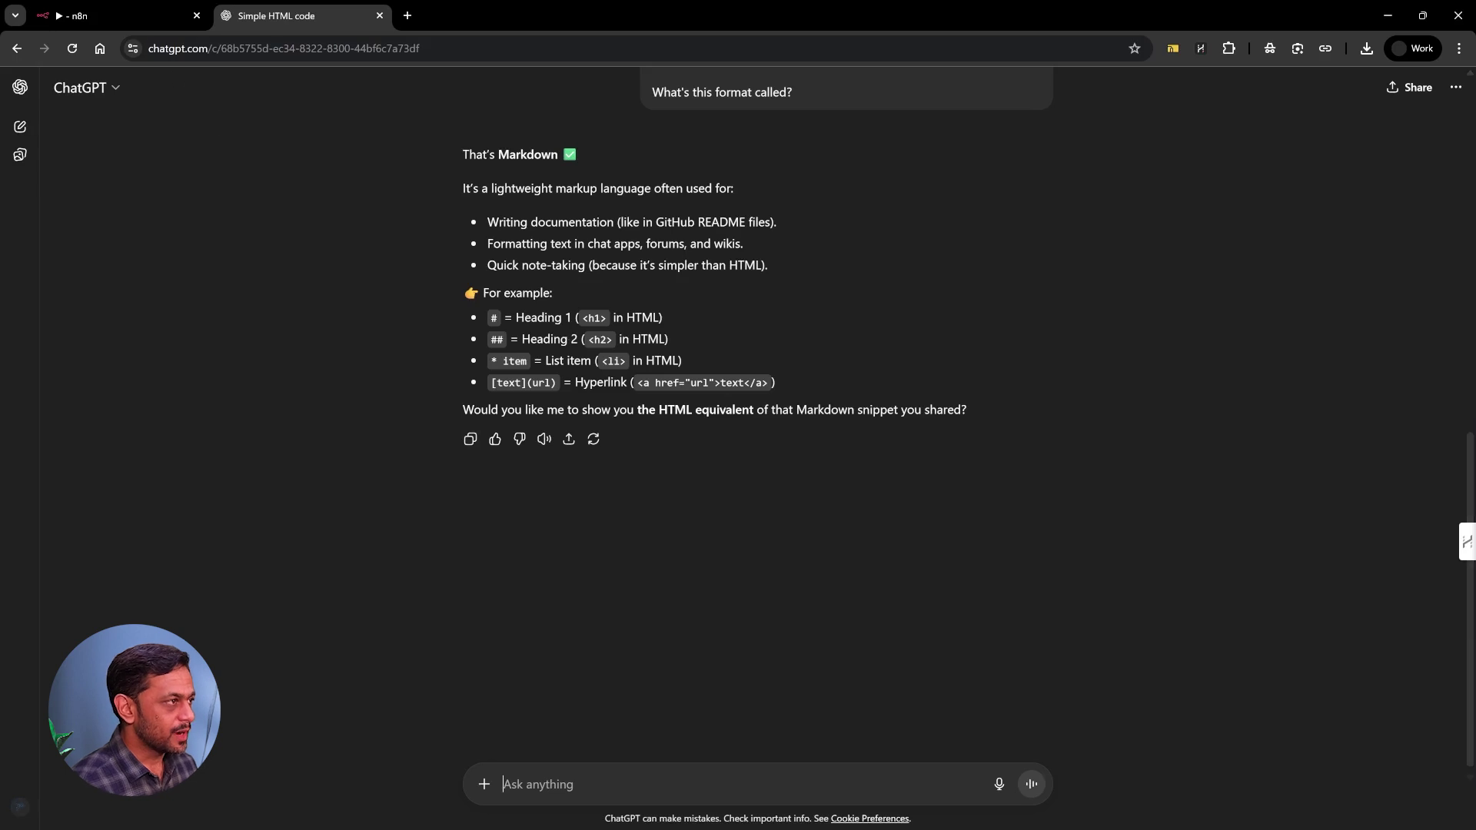
- Switch back to the n8n canvas, move the Markdown node below the form trigger, and add a second Markdown node after it
left_click(145, 21)
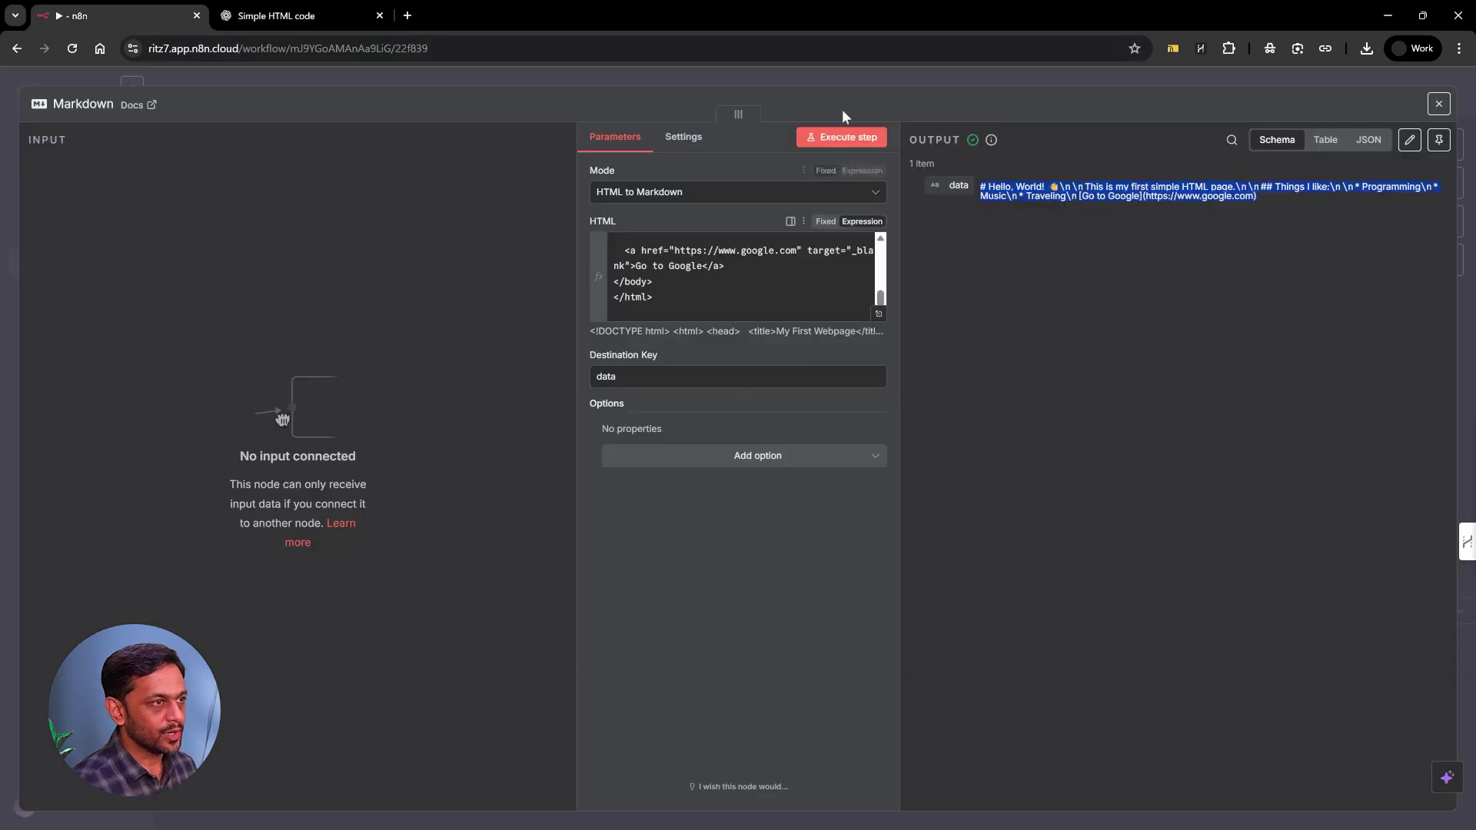
left_click(842, 75)
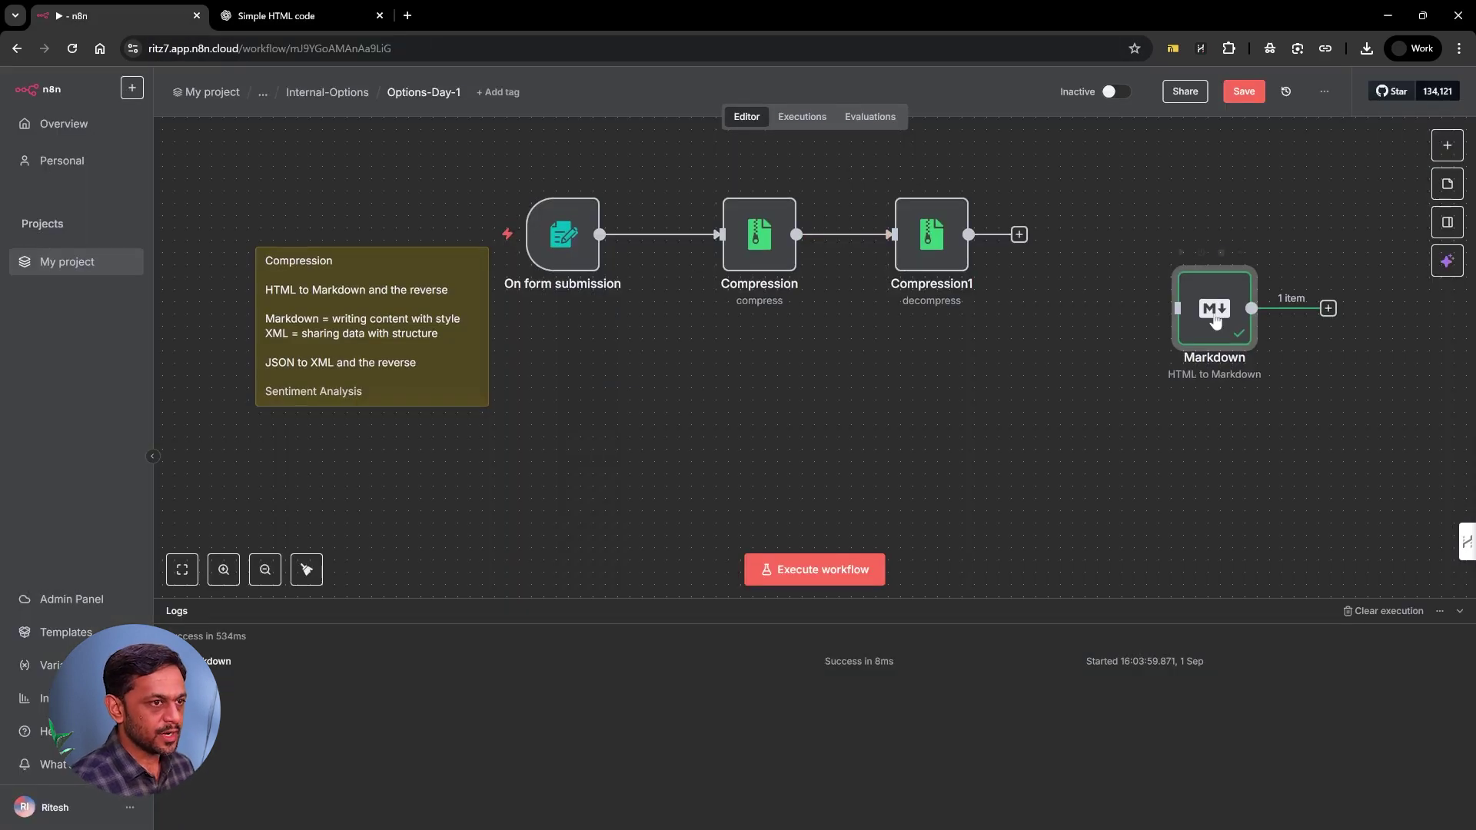
left_click_drag(713, 431, 597, 422)
left_click(708, 428)
left_click(1214, 250)
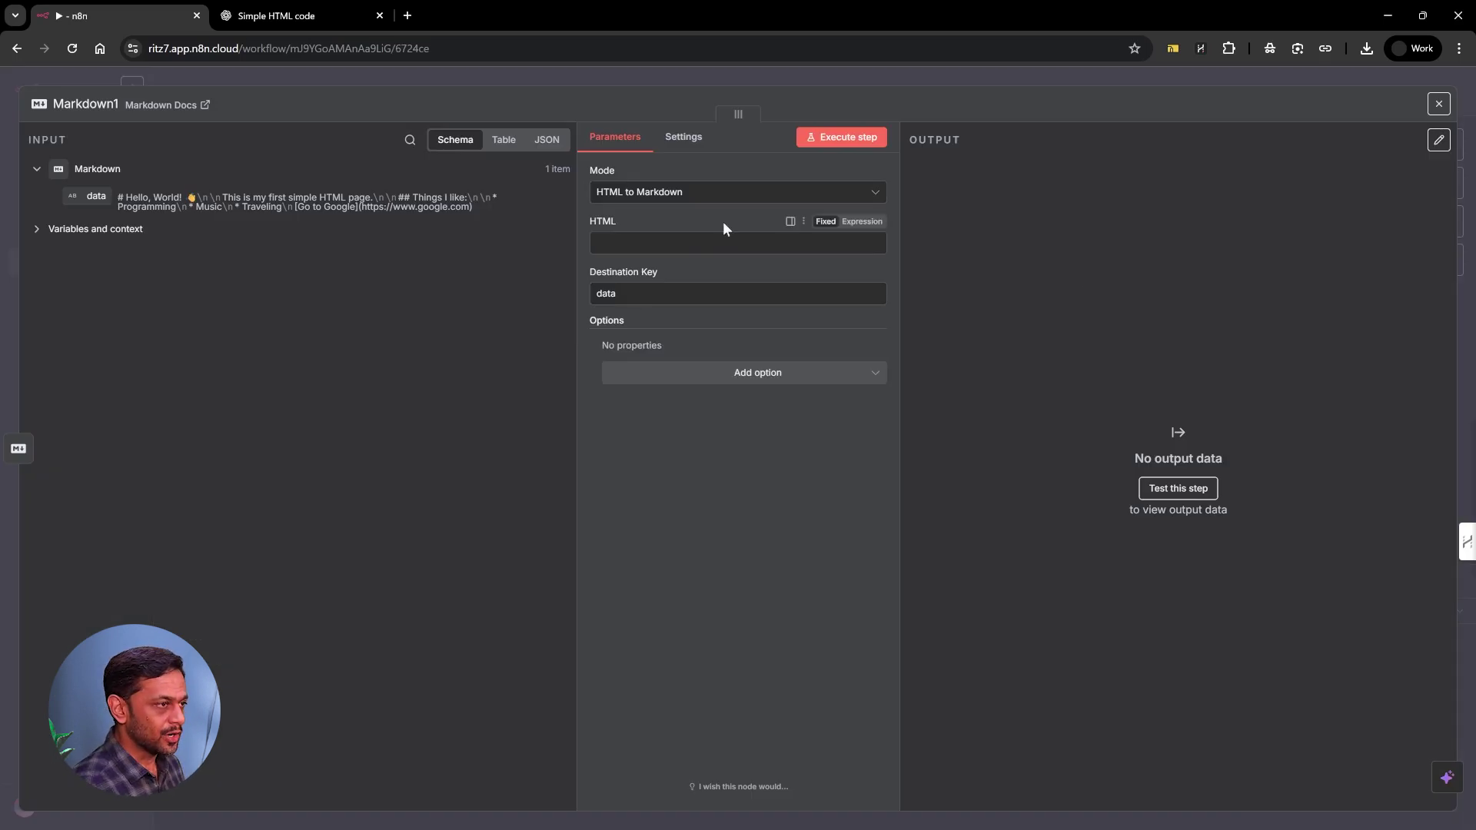
- Set the second Markdown node to Markdown to HTML with source {{ $json.data }} and destination key "html", and execute the step
left_click(675, 191)
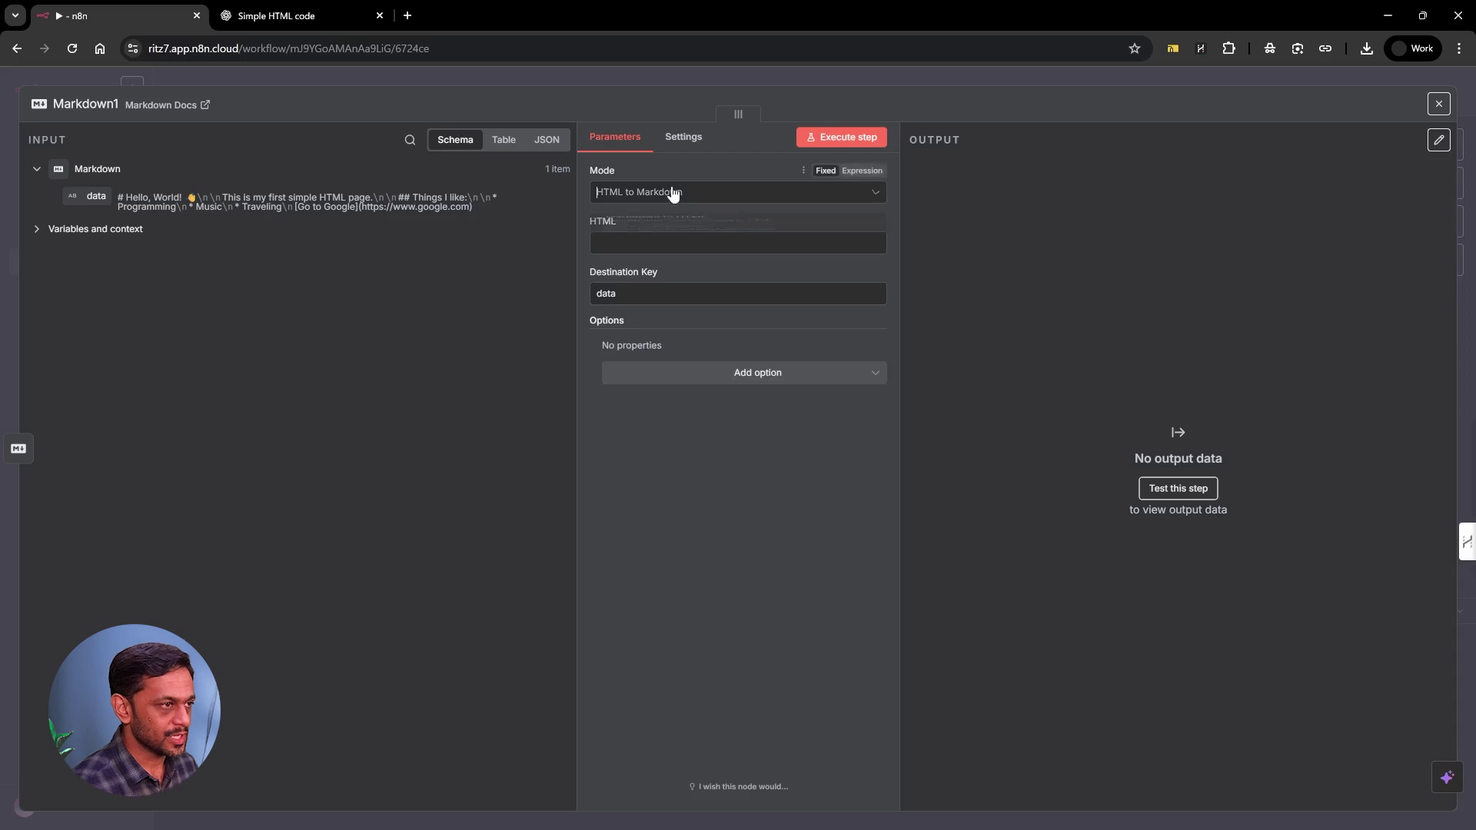
left_click(659, 235)
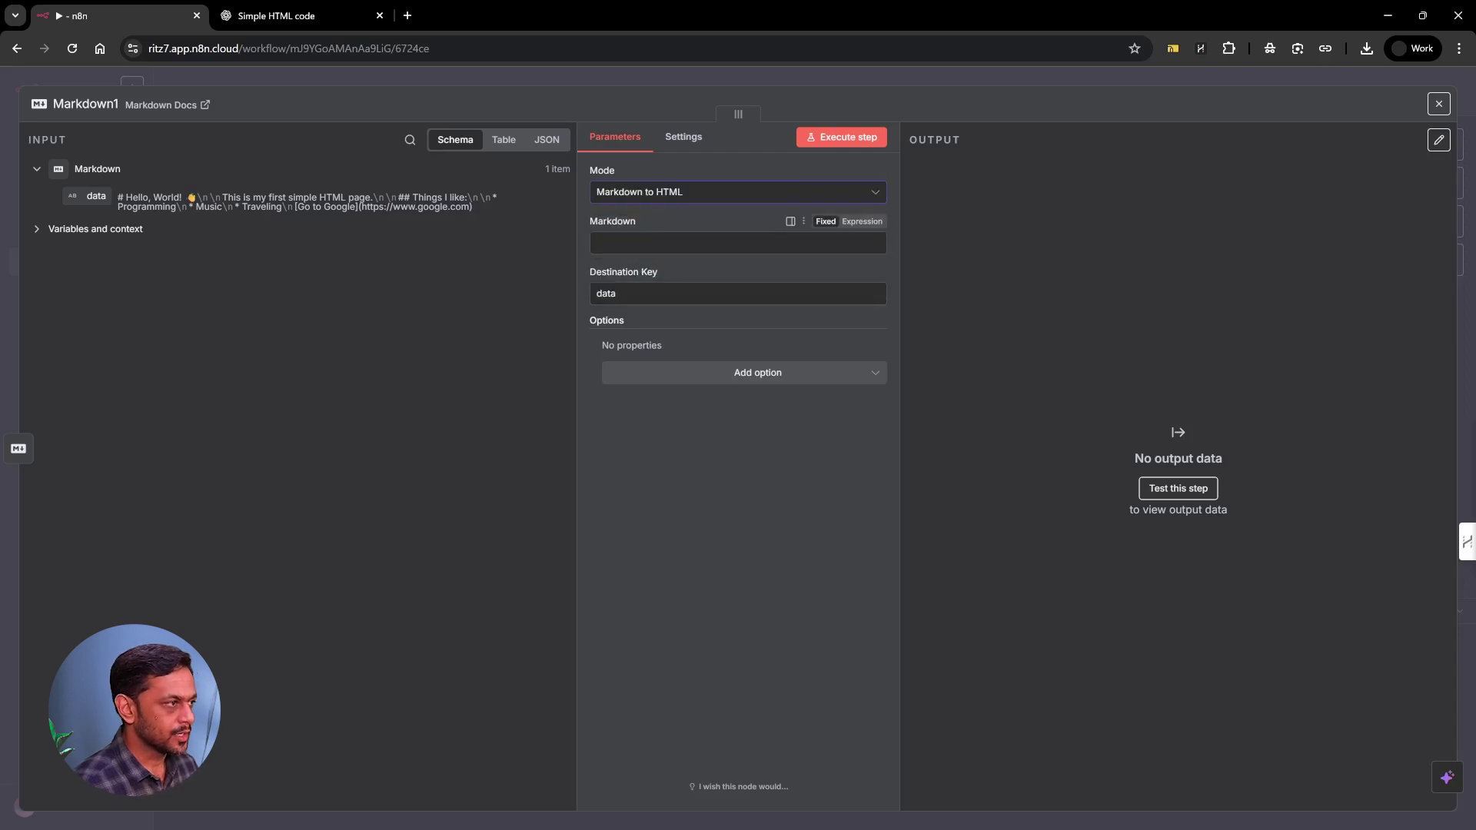
left_click_drag(87, 196, 661, 243)
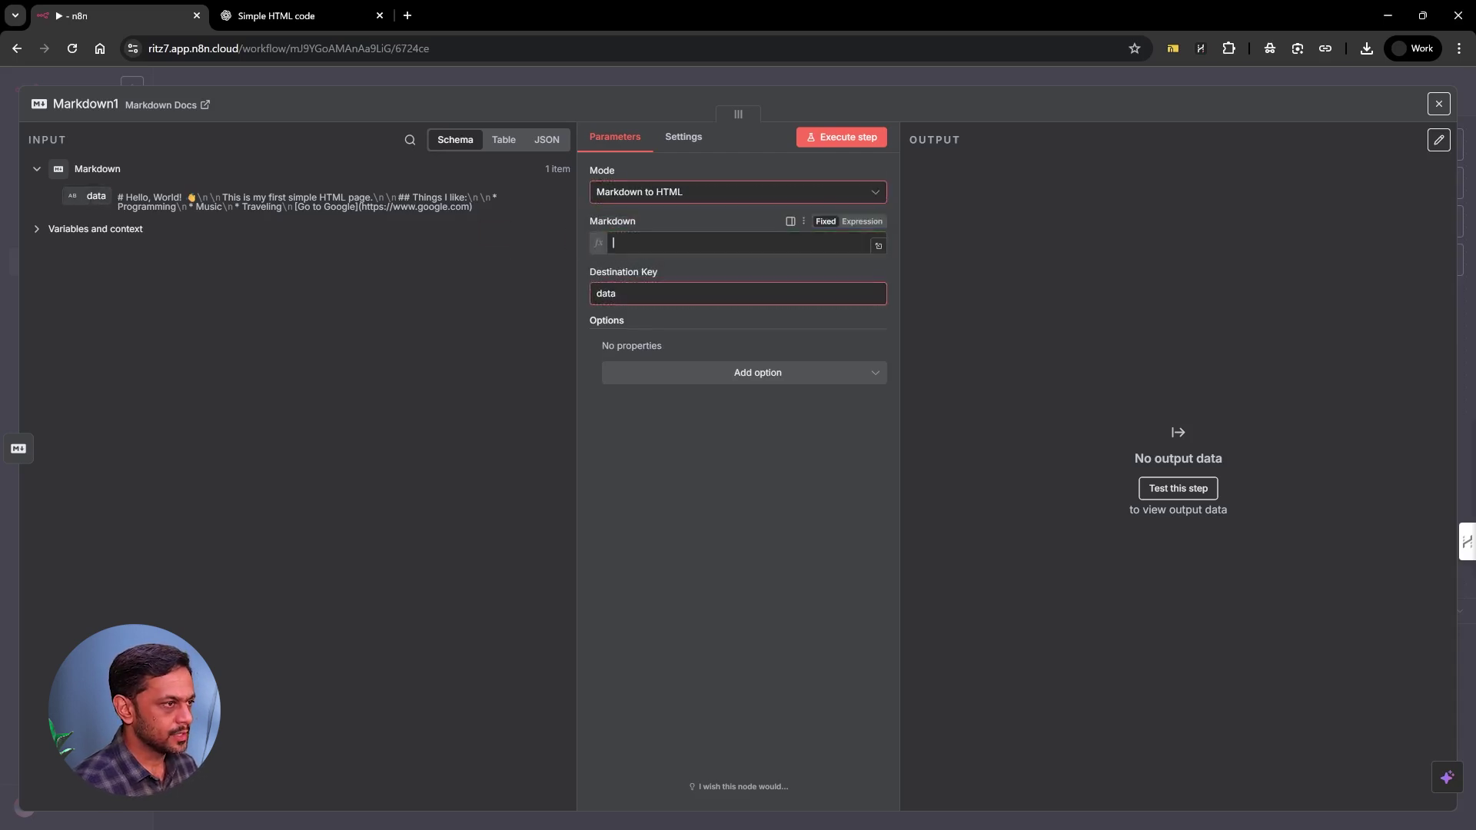
left_click(615, 458)
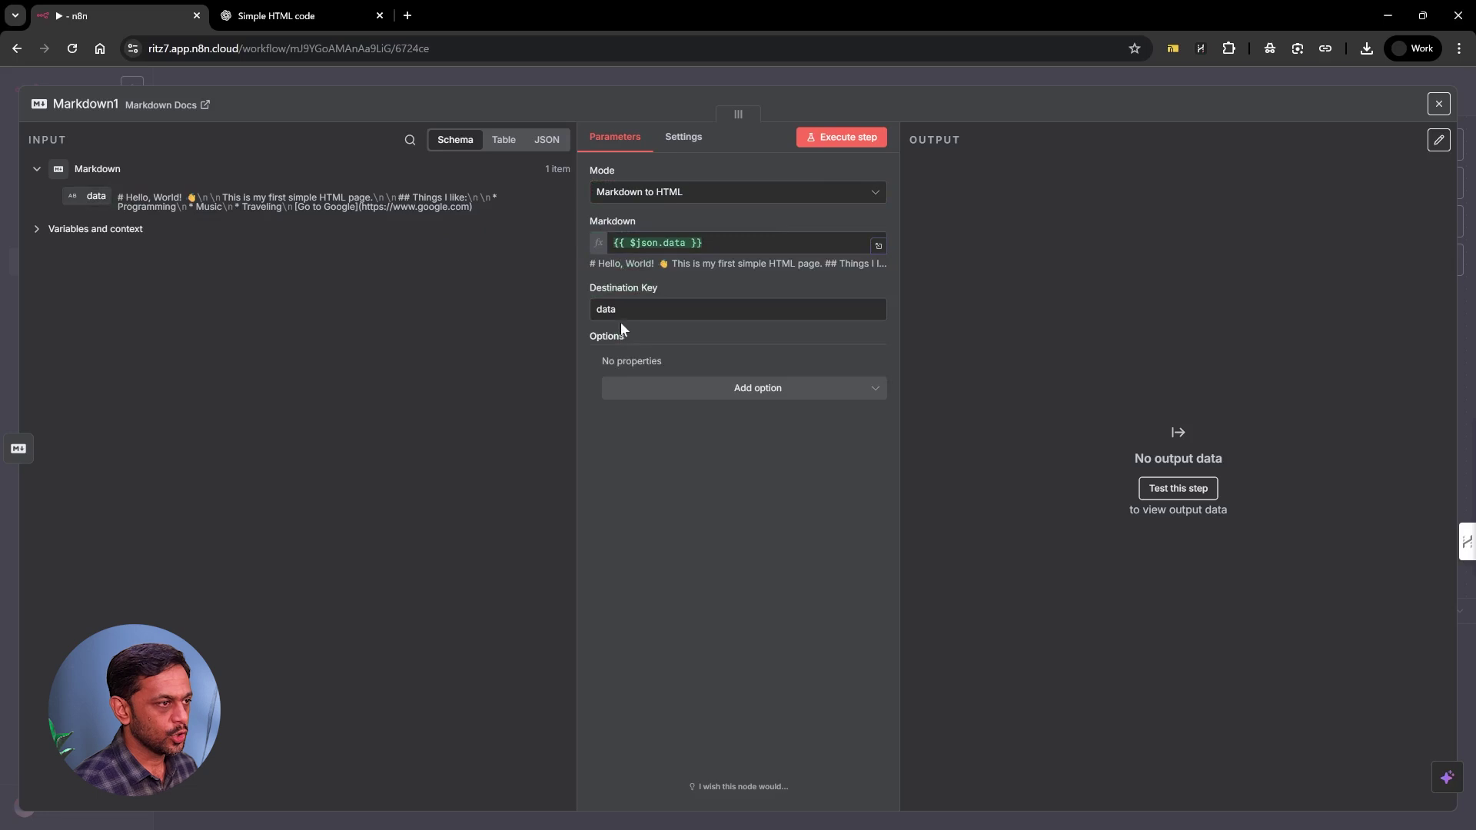
double_click(606, 309)
type("html")
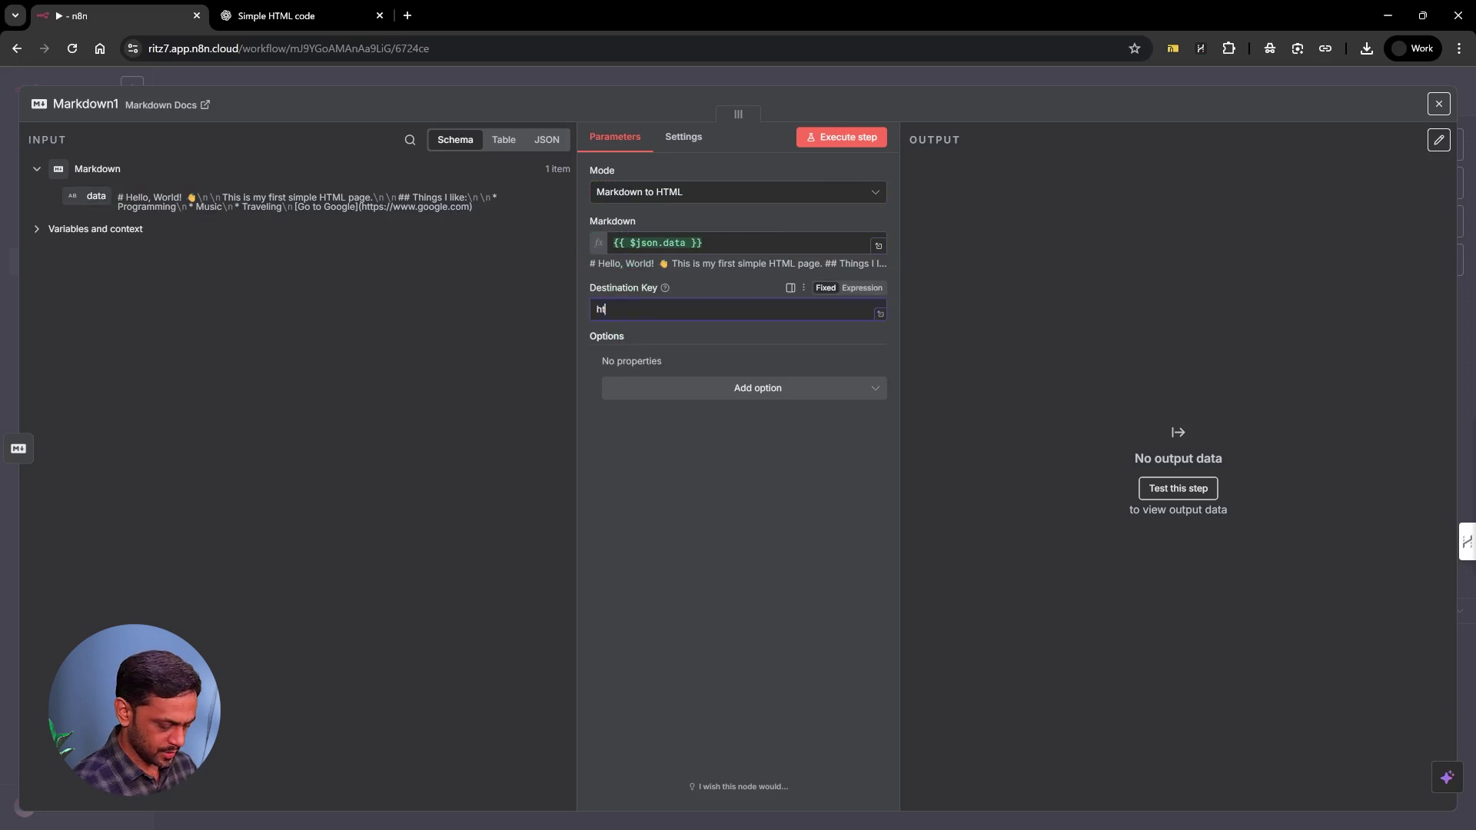
left_click(831, 138)
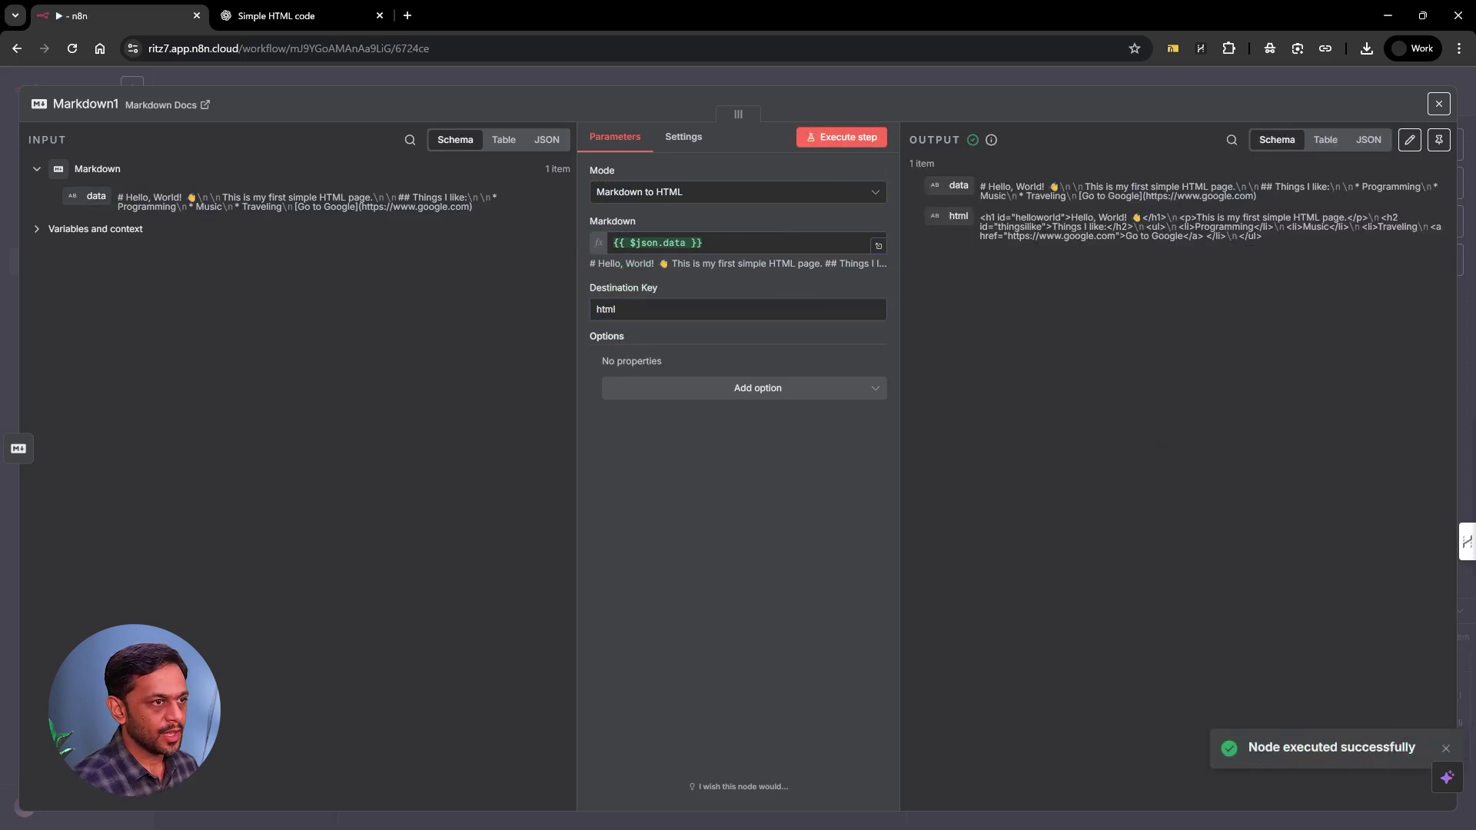
- Copy the html output, ask ChatGPT about it with "And this?", and return to the n8n canvas
left_click_drag(980, 217, 1253, 245)
key("ctrl+c")
key("ctrl+Tab")
key("ctrl+v")
key("shift+Return")
key("shift+Return")
type("And this?")
key("Return")
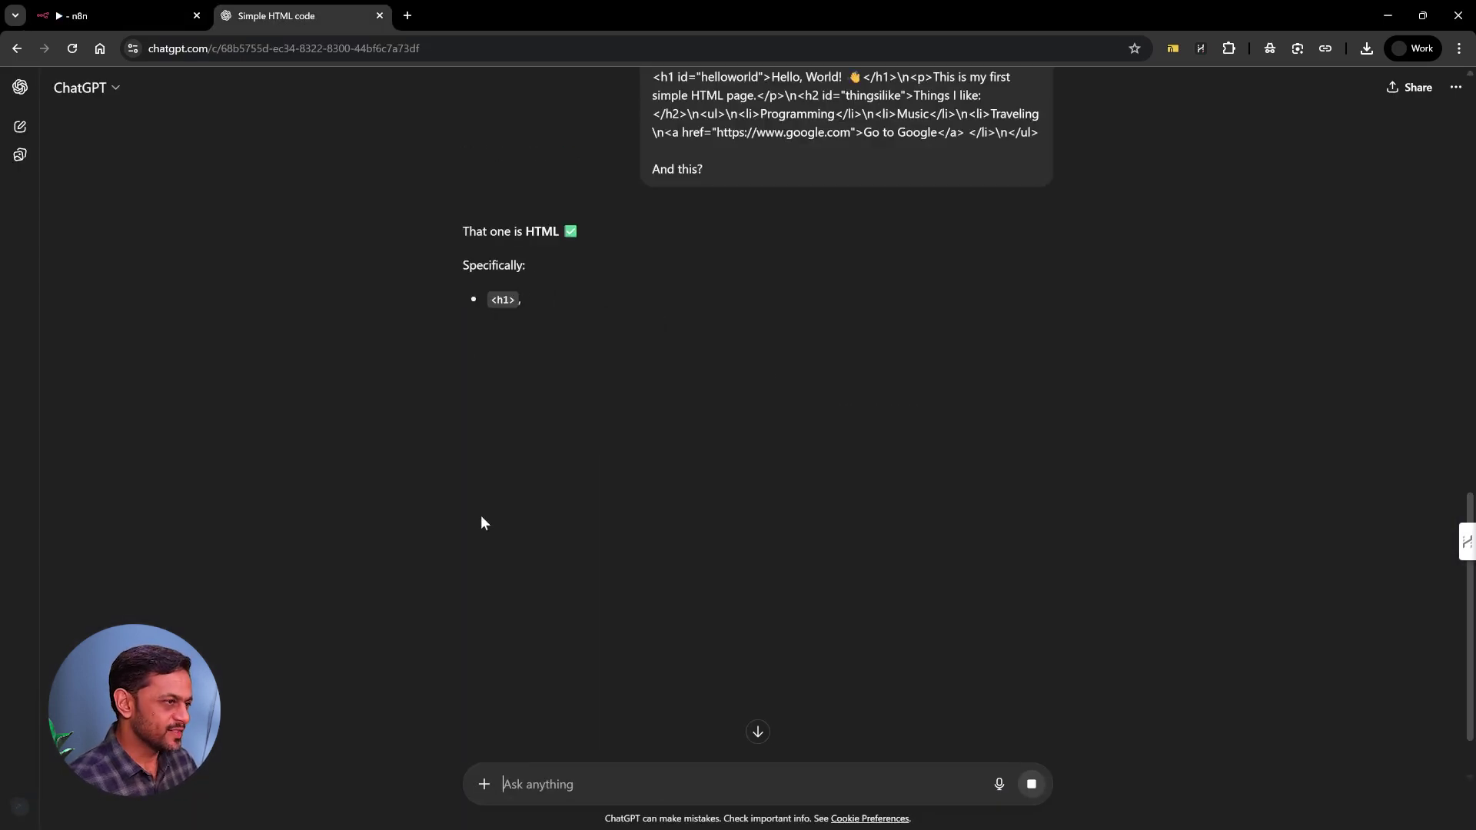
left_click(123, 26)
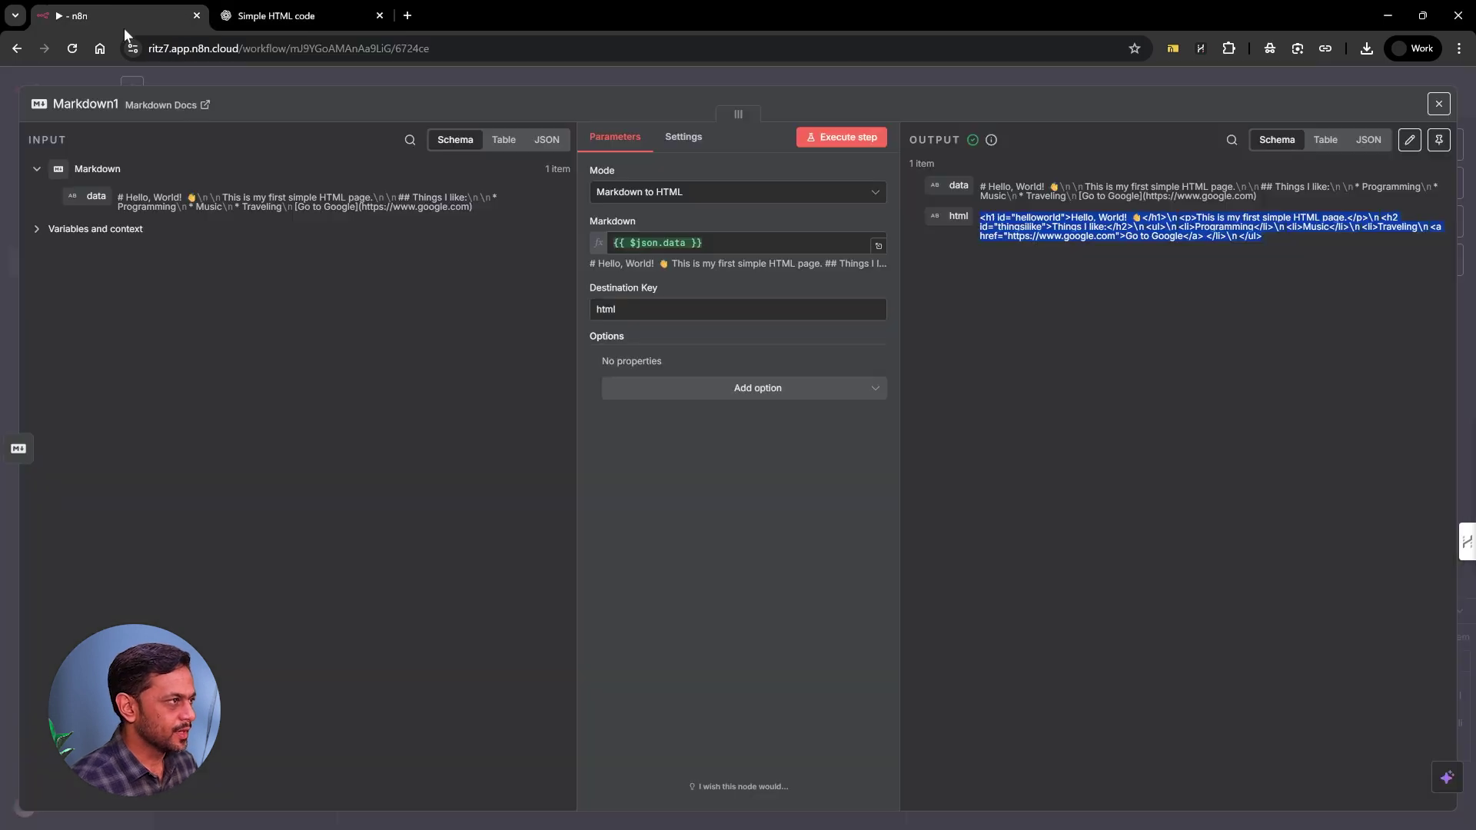
left_click(661, 72)
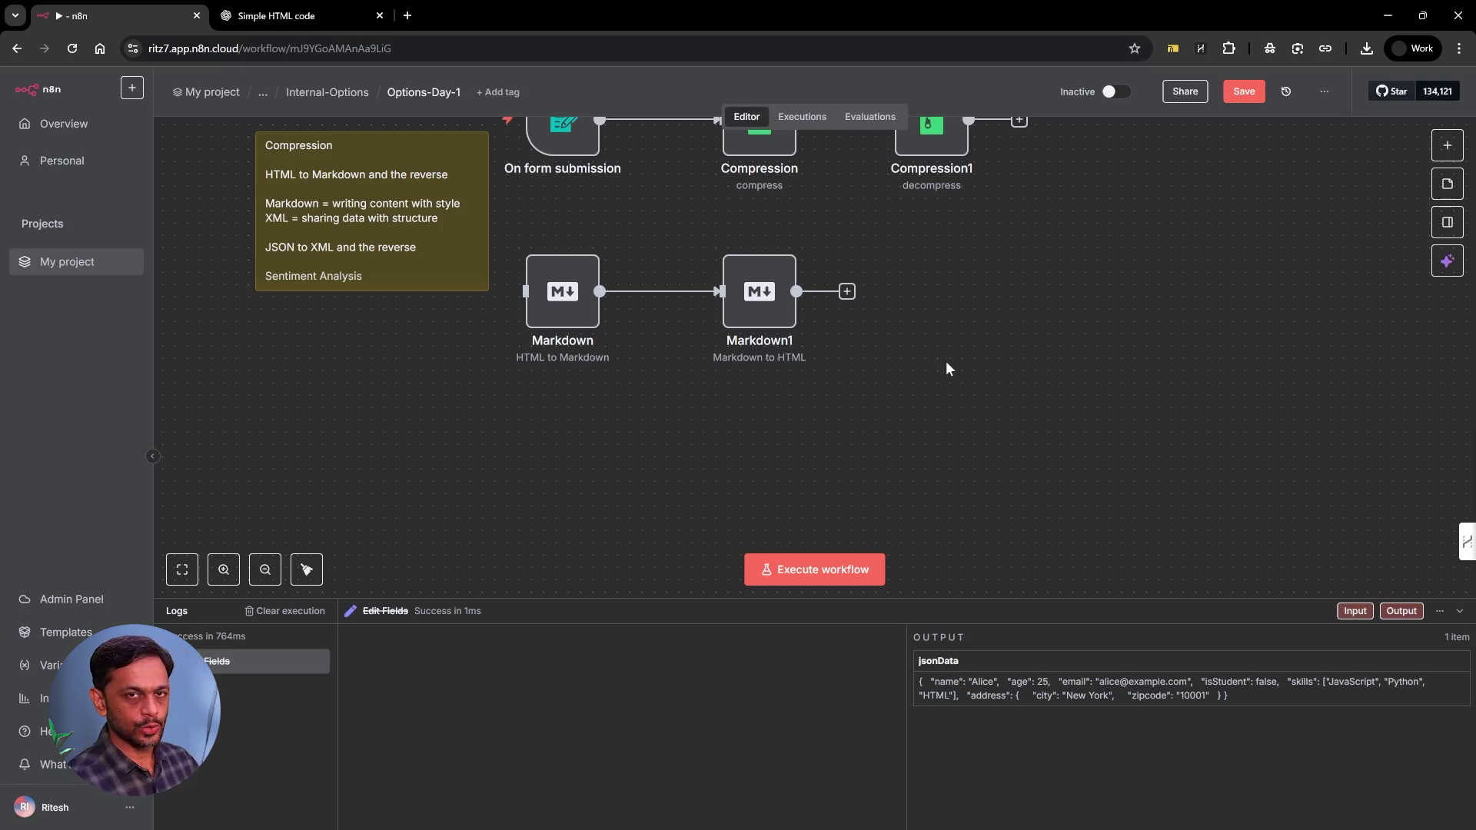
- Add an XML node to the canvas and place it below and to the right of the Markdown nodes
left_click(1447, 145)
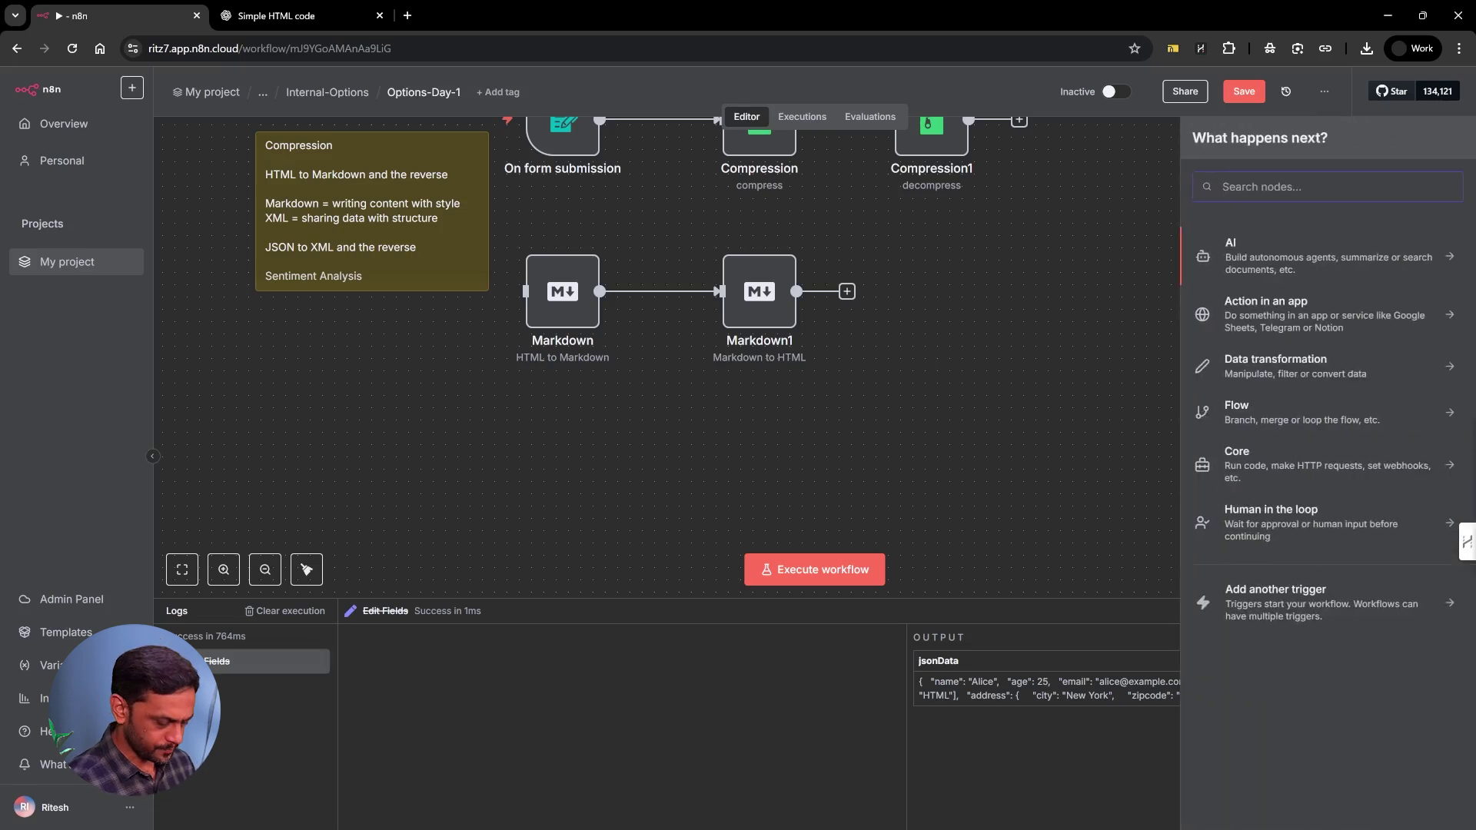
type("xml")
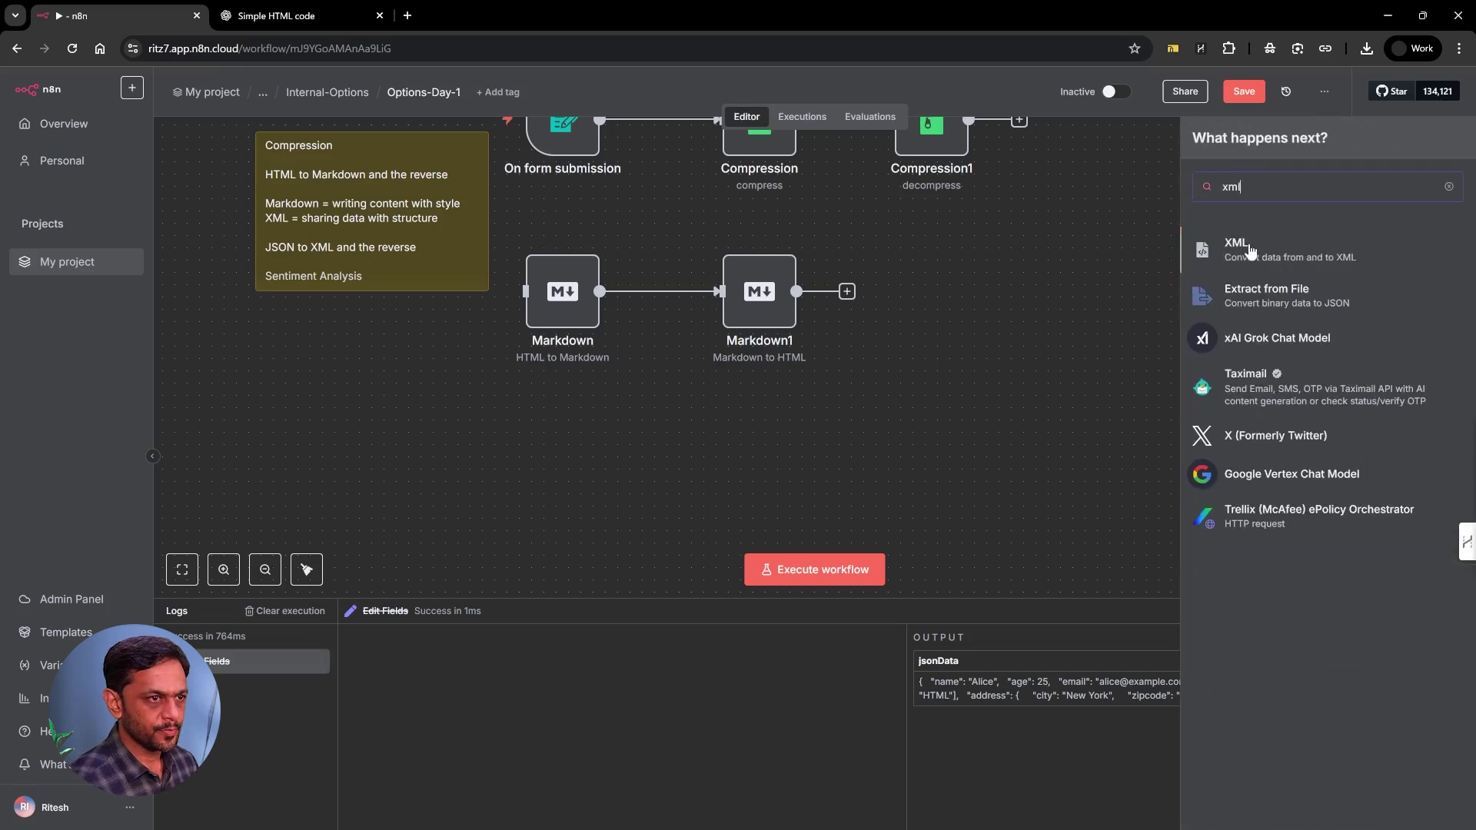
left_click(1248, 242)
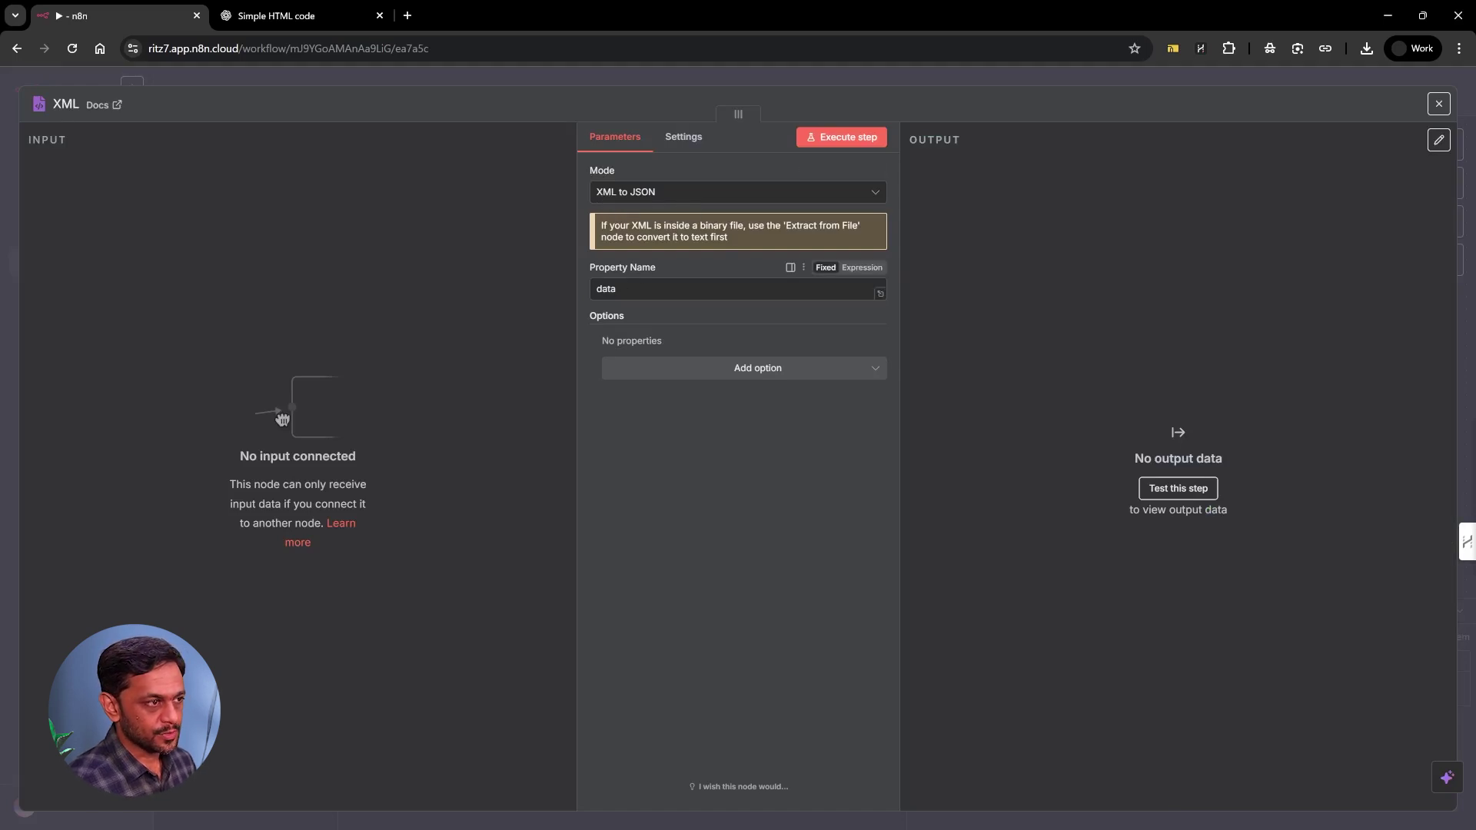
mouse_move(663, 269)
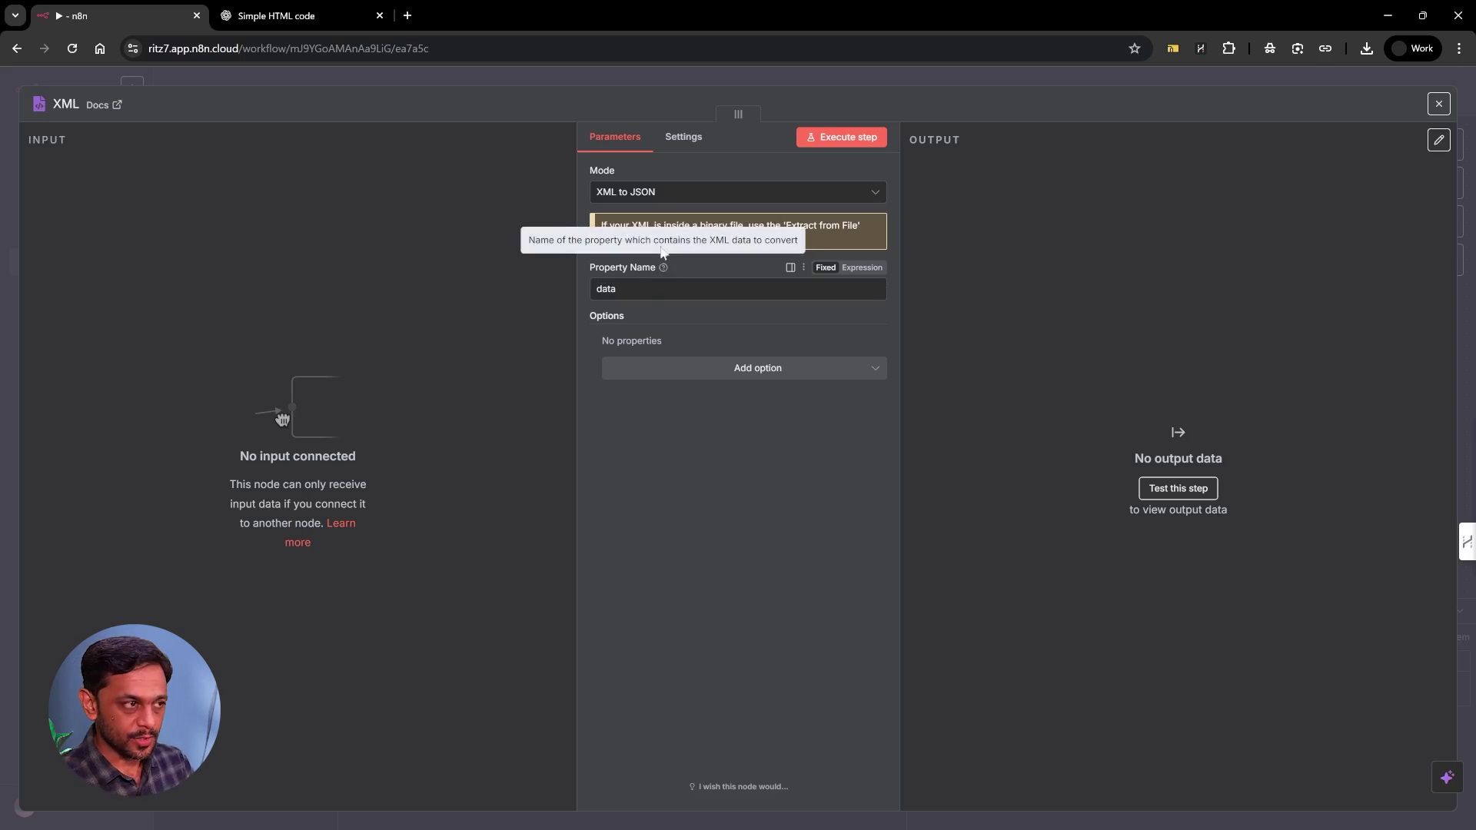
left_click(640, 76)
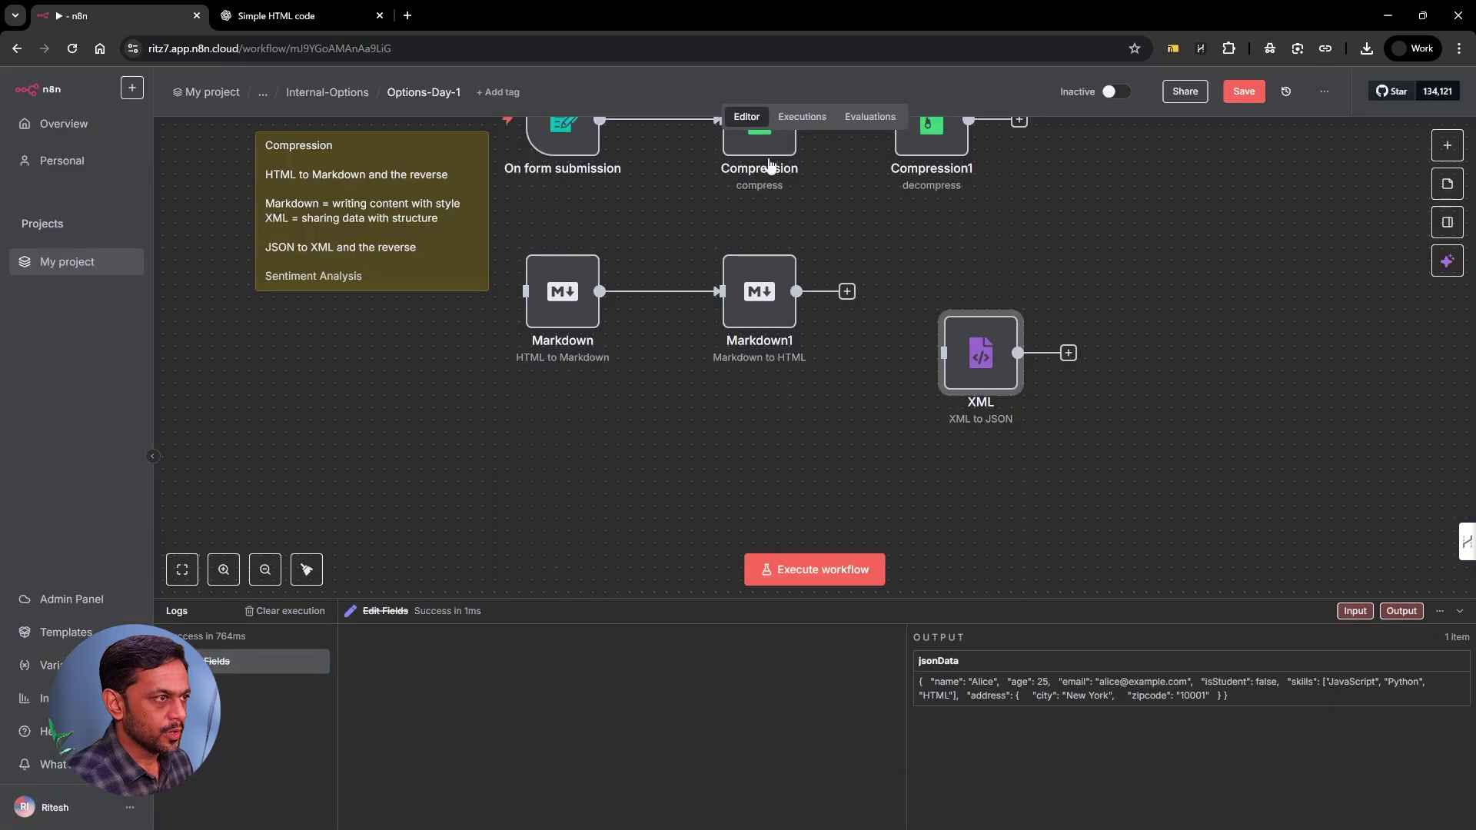
left_click_drag(984, 354, 1046, 428)
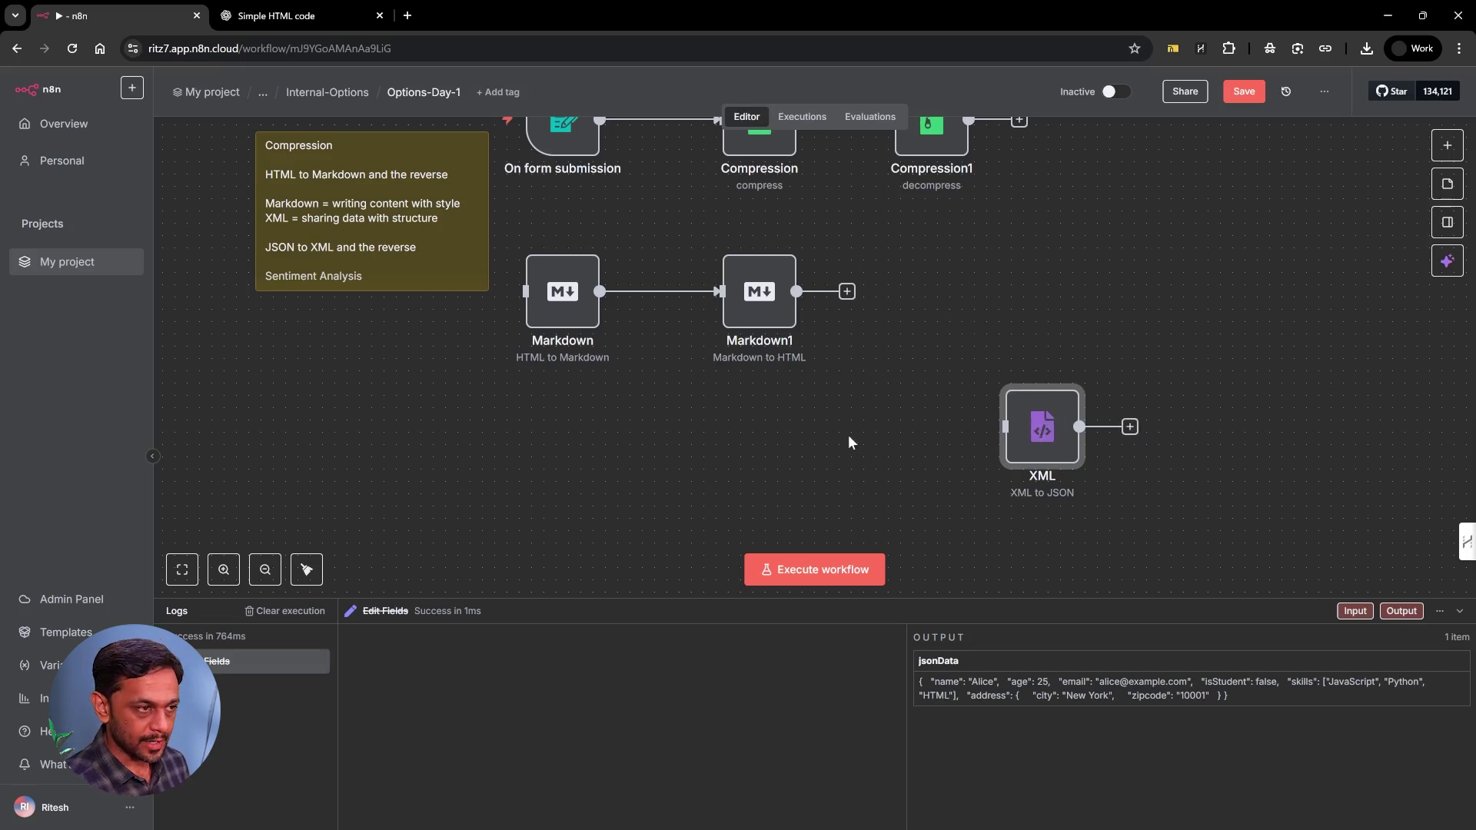
- Add an Edit Fields node, remove its link from the XML node, and place it before the XML node, connected to its input
left_click(1445, 147)
type("fi")
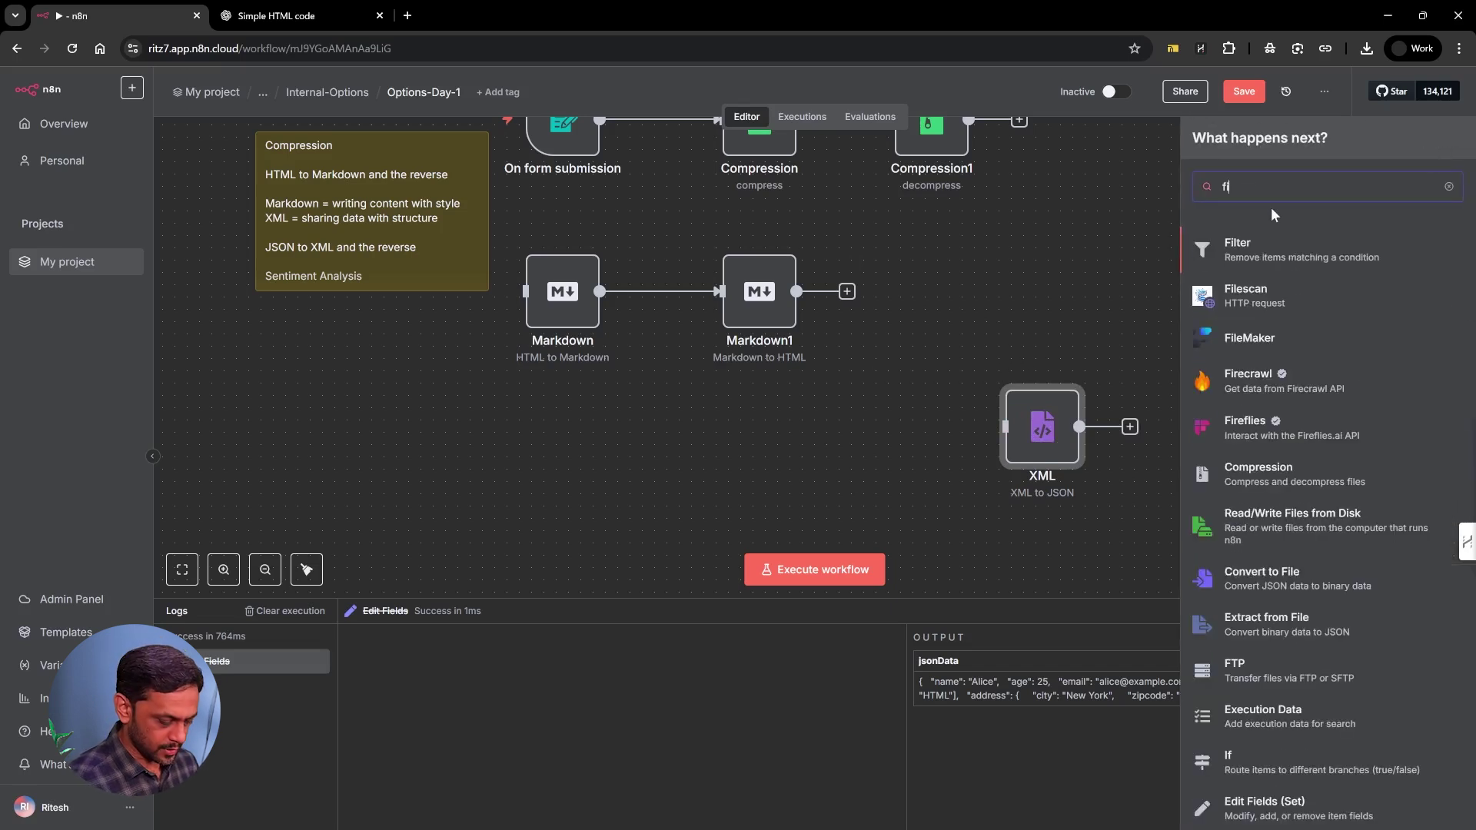
type("eld")
left_click(1257, 246)
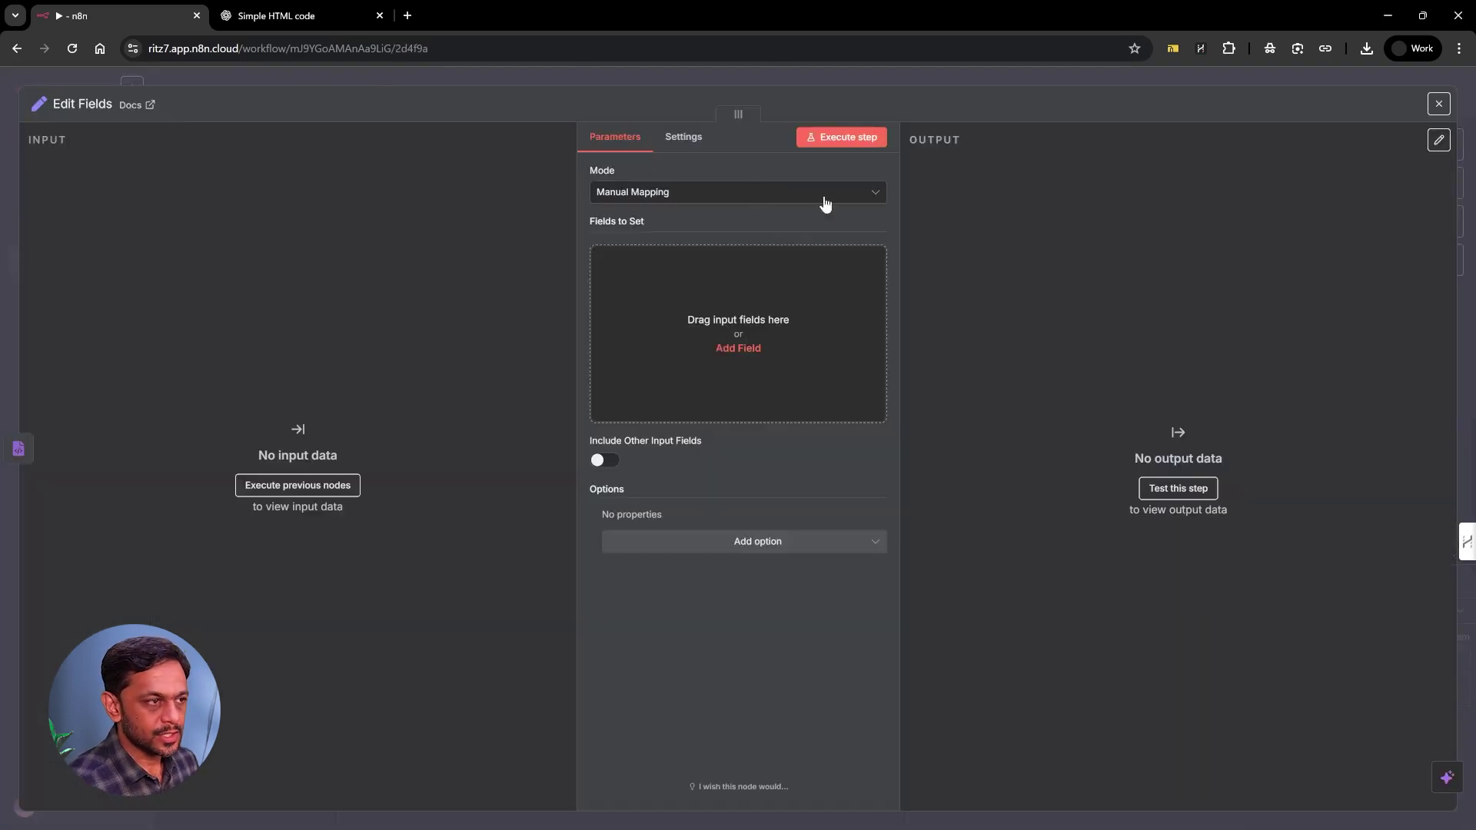
left_click(750, 67)
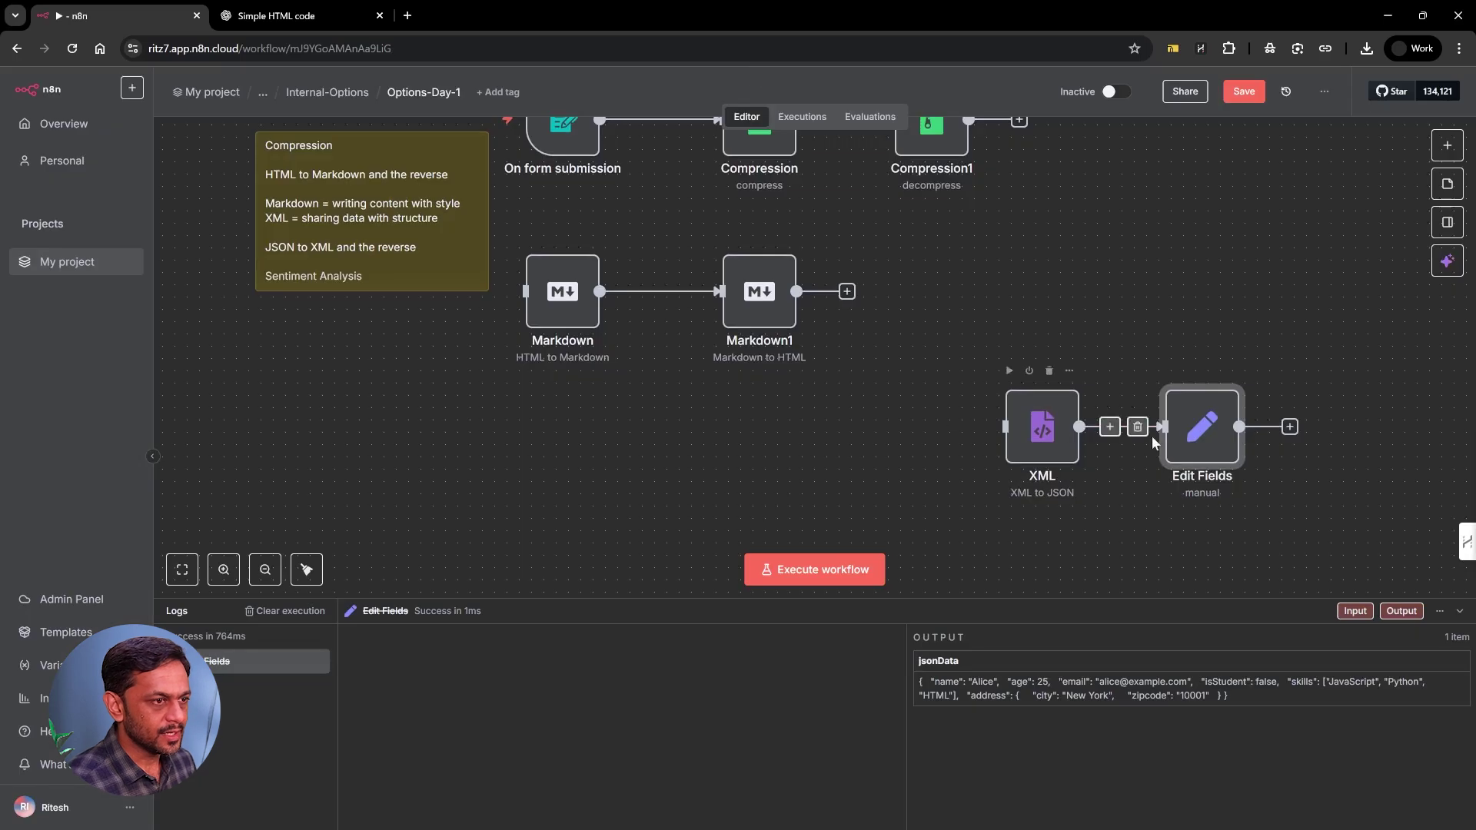
left_click(1137, 427)
left_click_drag(1199, 434, 1005, 428)
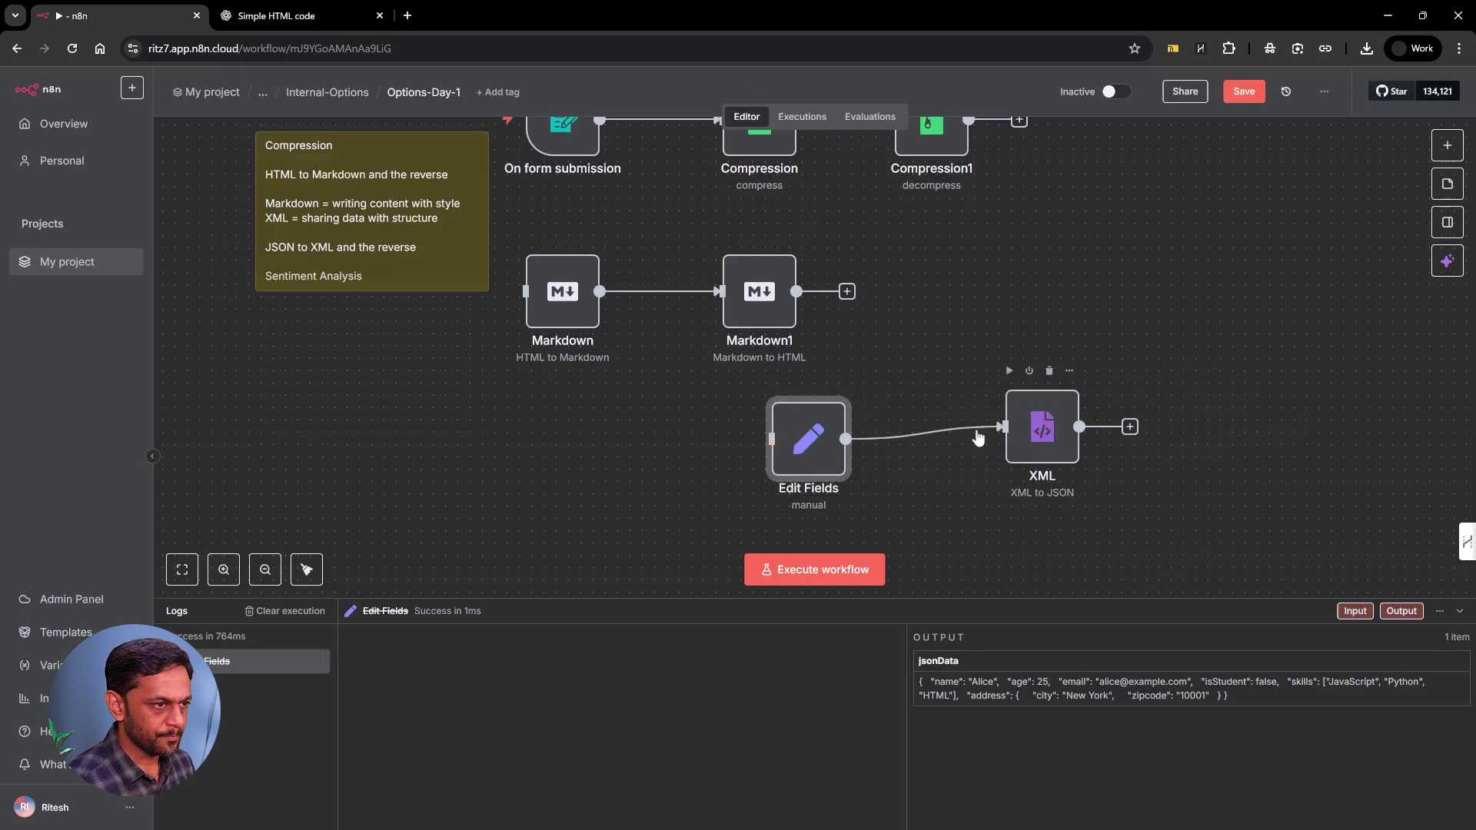
- Add a string field named "xml" to the Edit Fields node in Manual Mapping mode
double_click(815, 445)
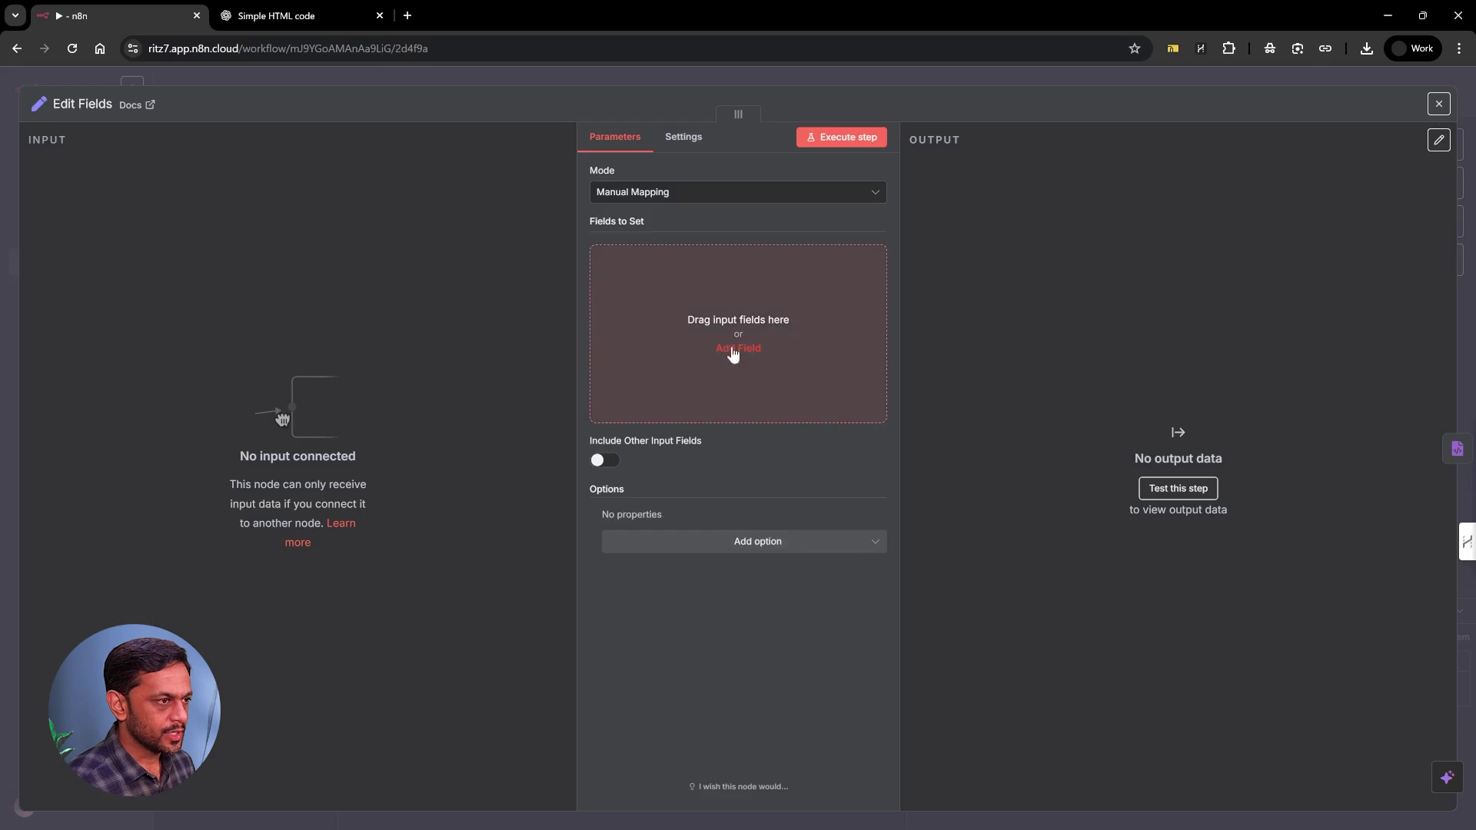
left_click(675, 261)
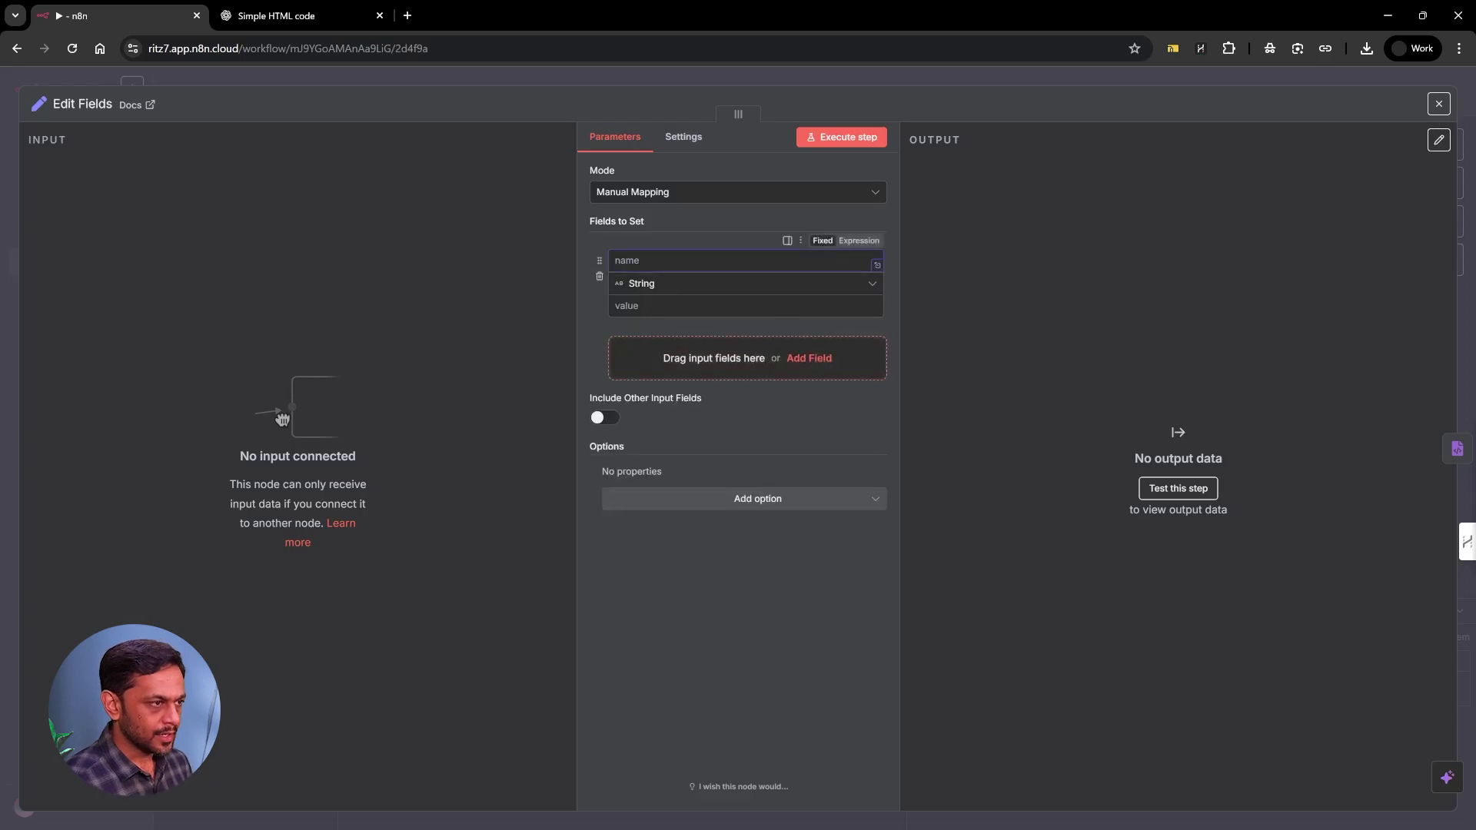
type("d")
key("BackSpace")
type("xml")
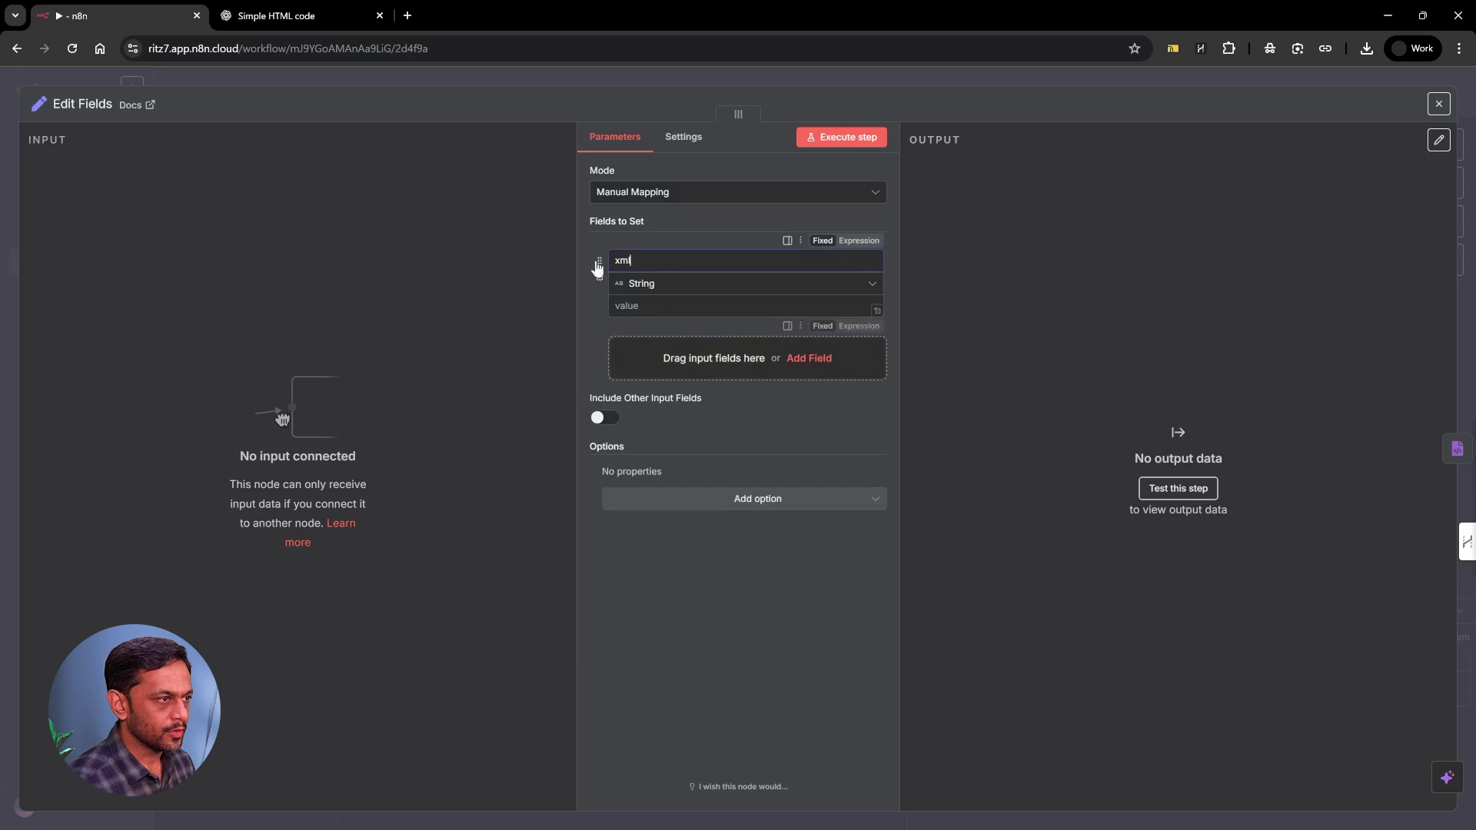
- Copy the sample XML code from ChatGPT into the xml field's value in n8n, execute the Edit Fields step, and return to the canvas
left_click(251, 22)
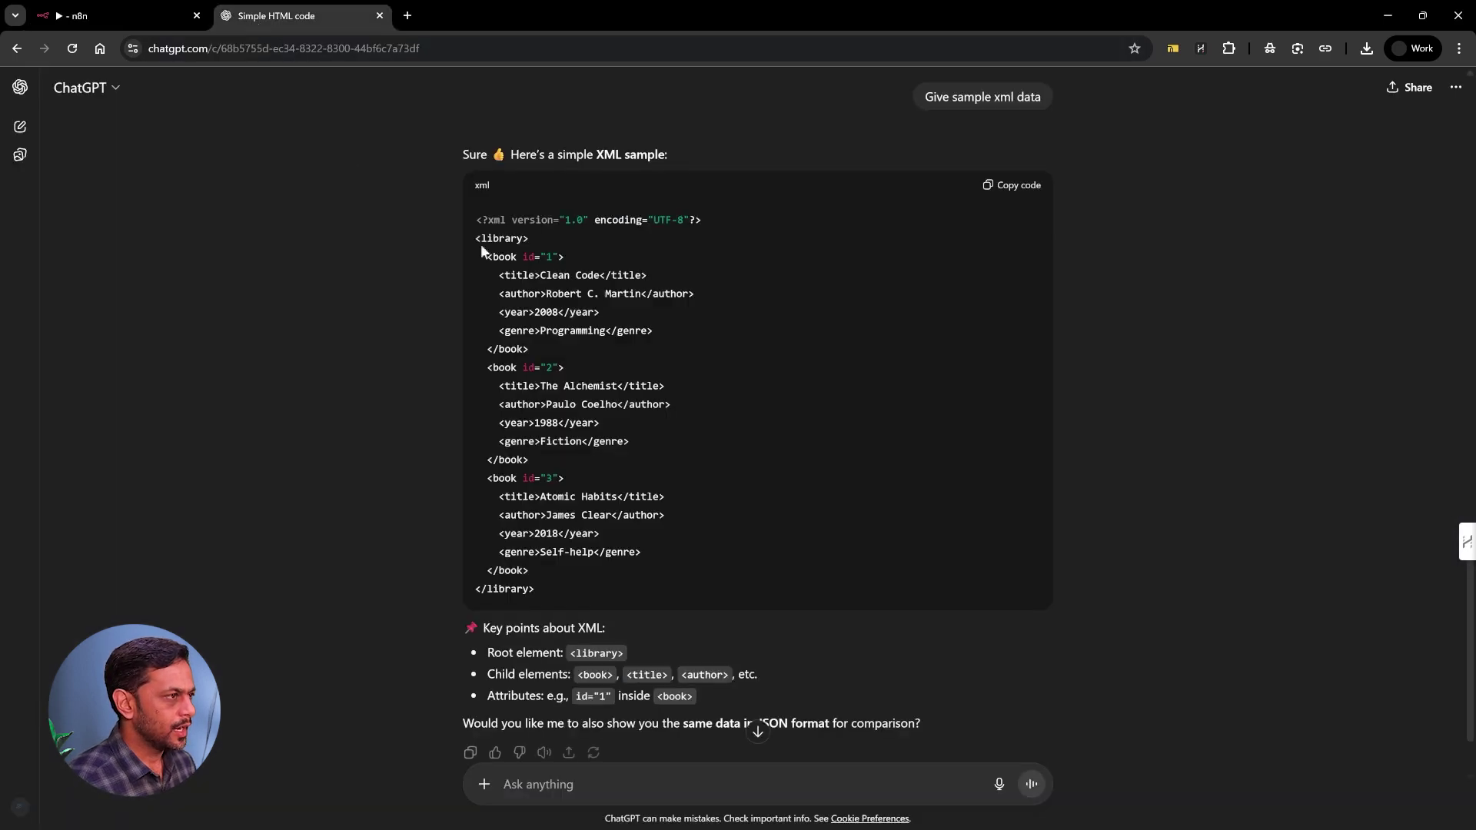
left_click(1006, 188)
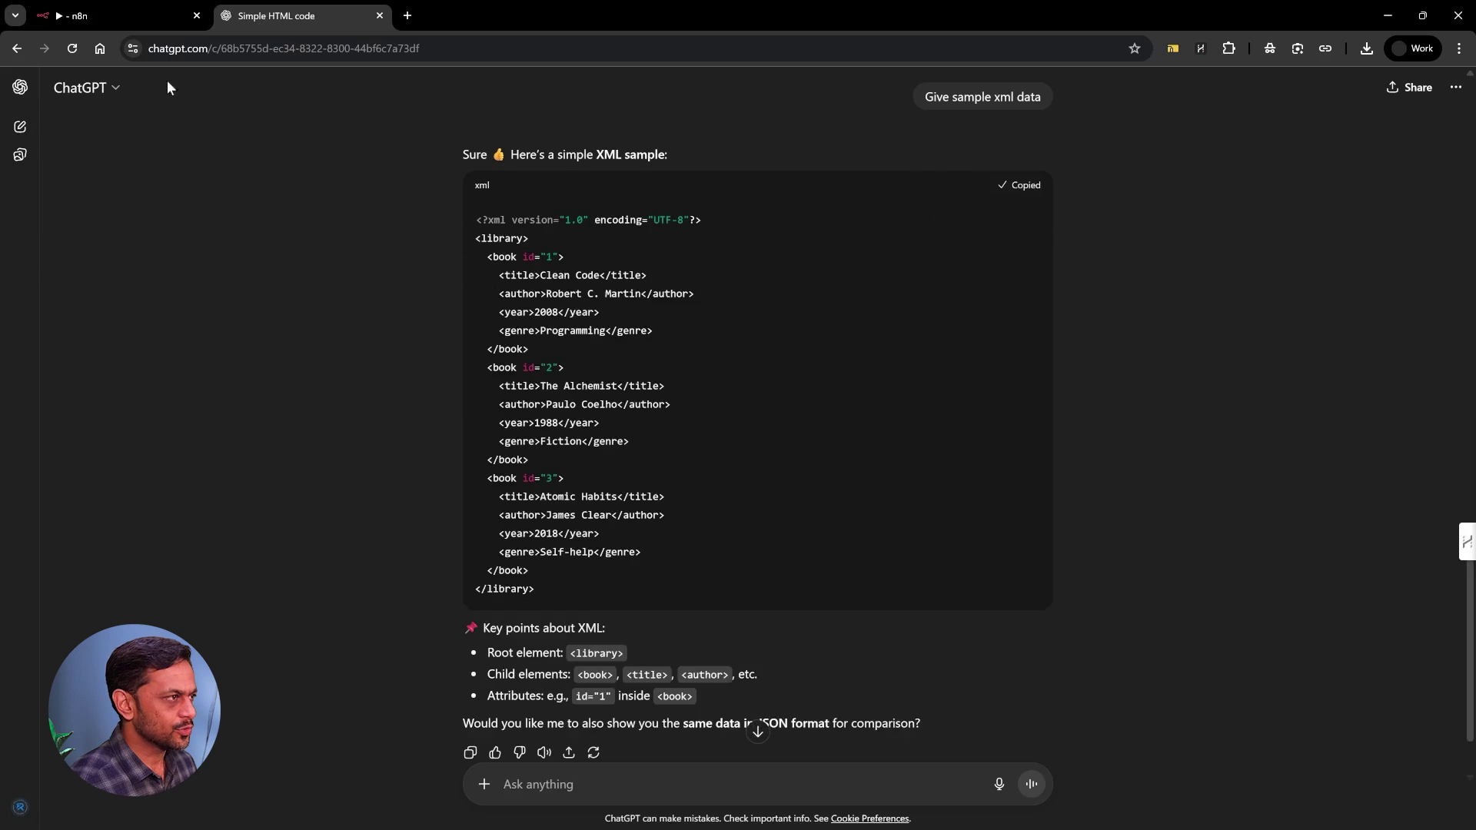
left_click(132, 17)
left_click(738, 305)
key("ctrl+v")
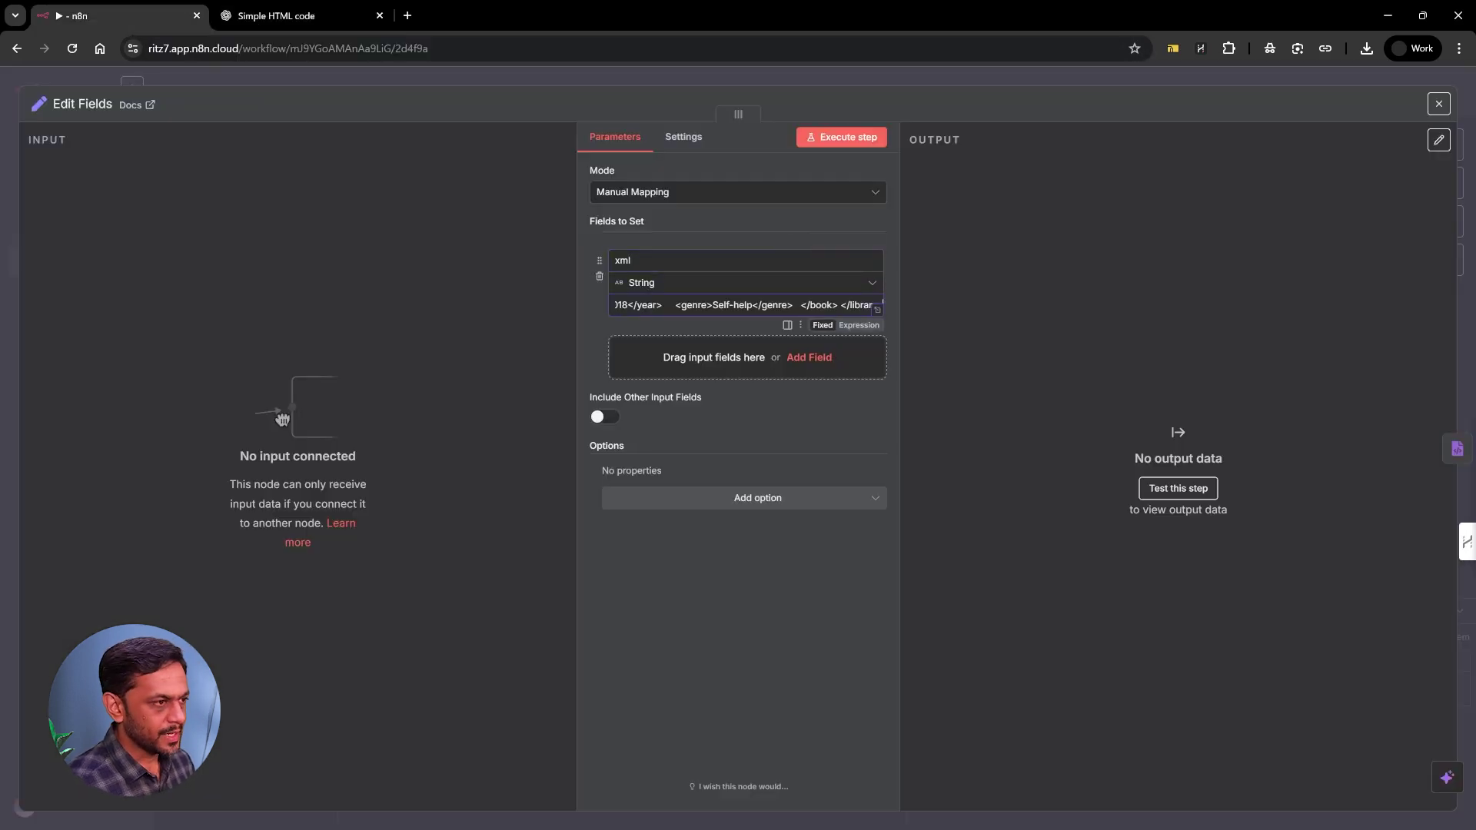
left_click(592, 313)
left_click(846, 138)
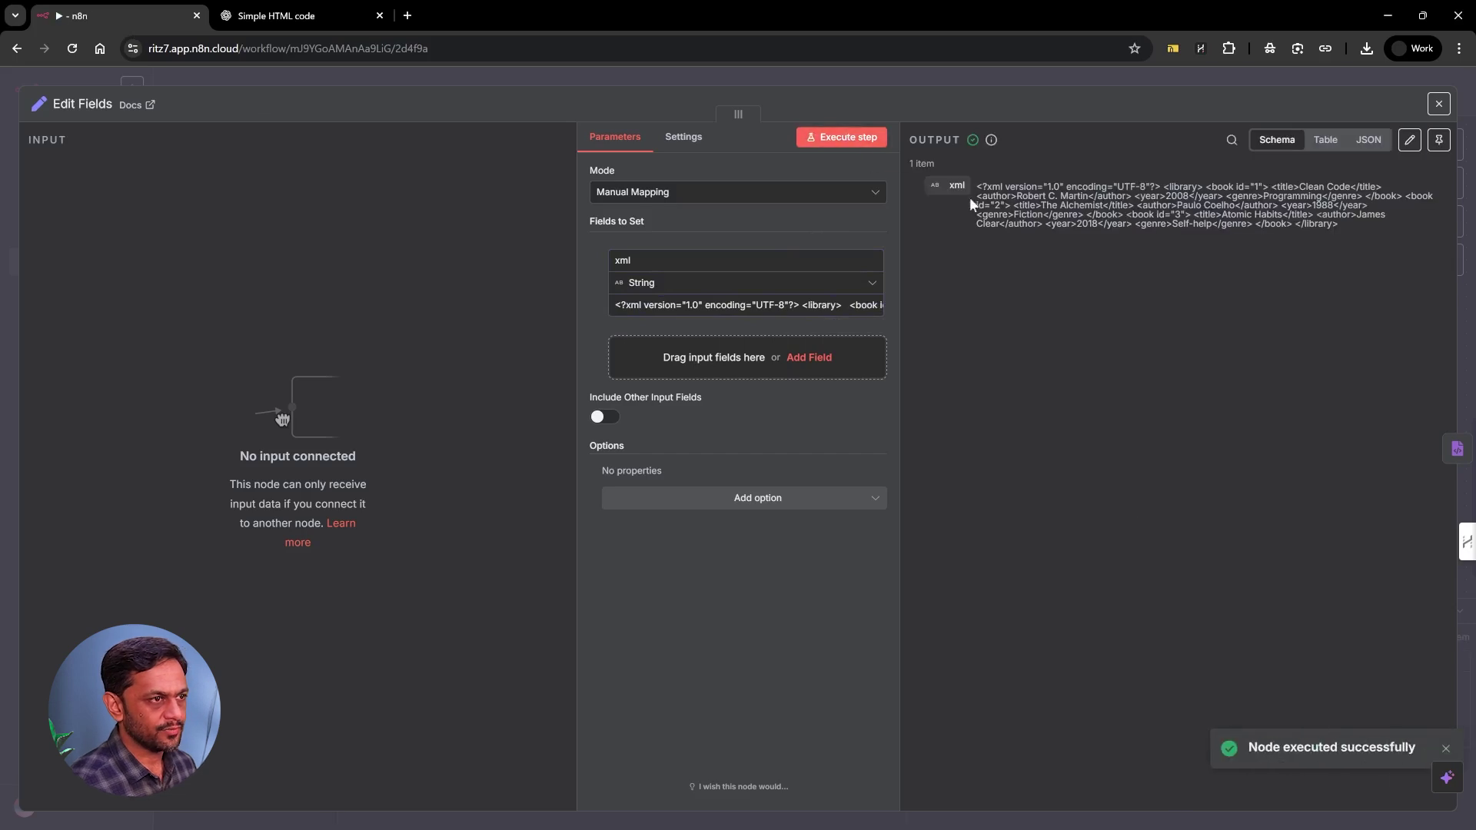
left_click(875, 73)
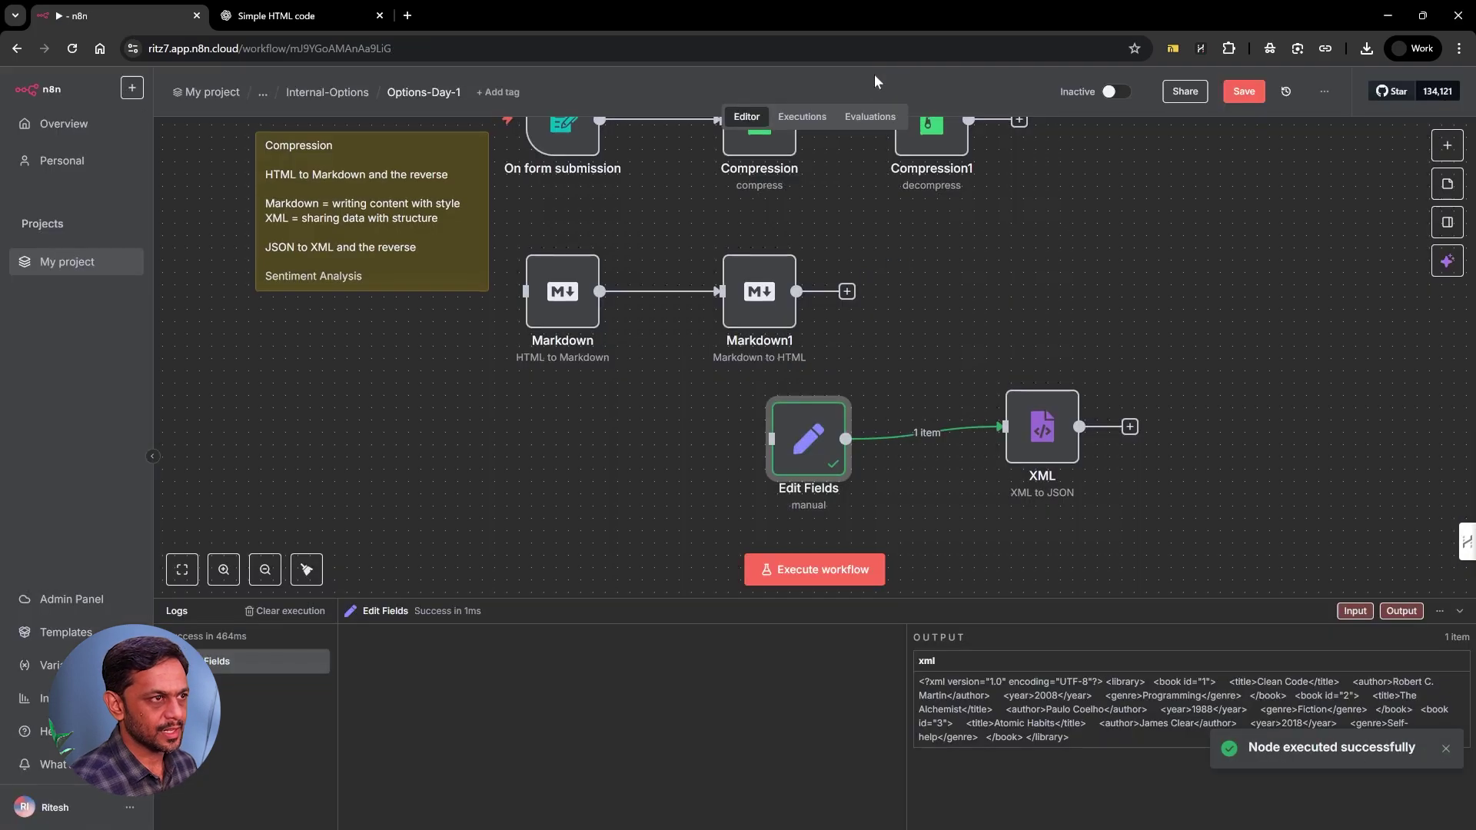
- Set the XML node's property name to "xml" and execute its XML to JSON conversion
double_click(1022, 428)
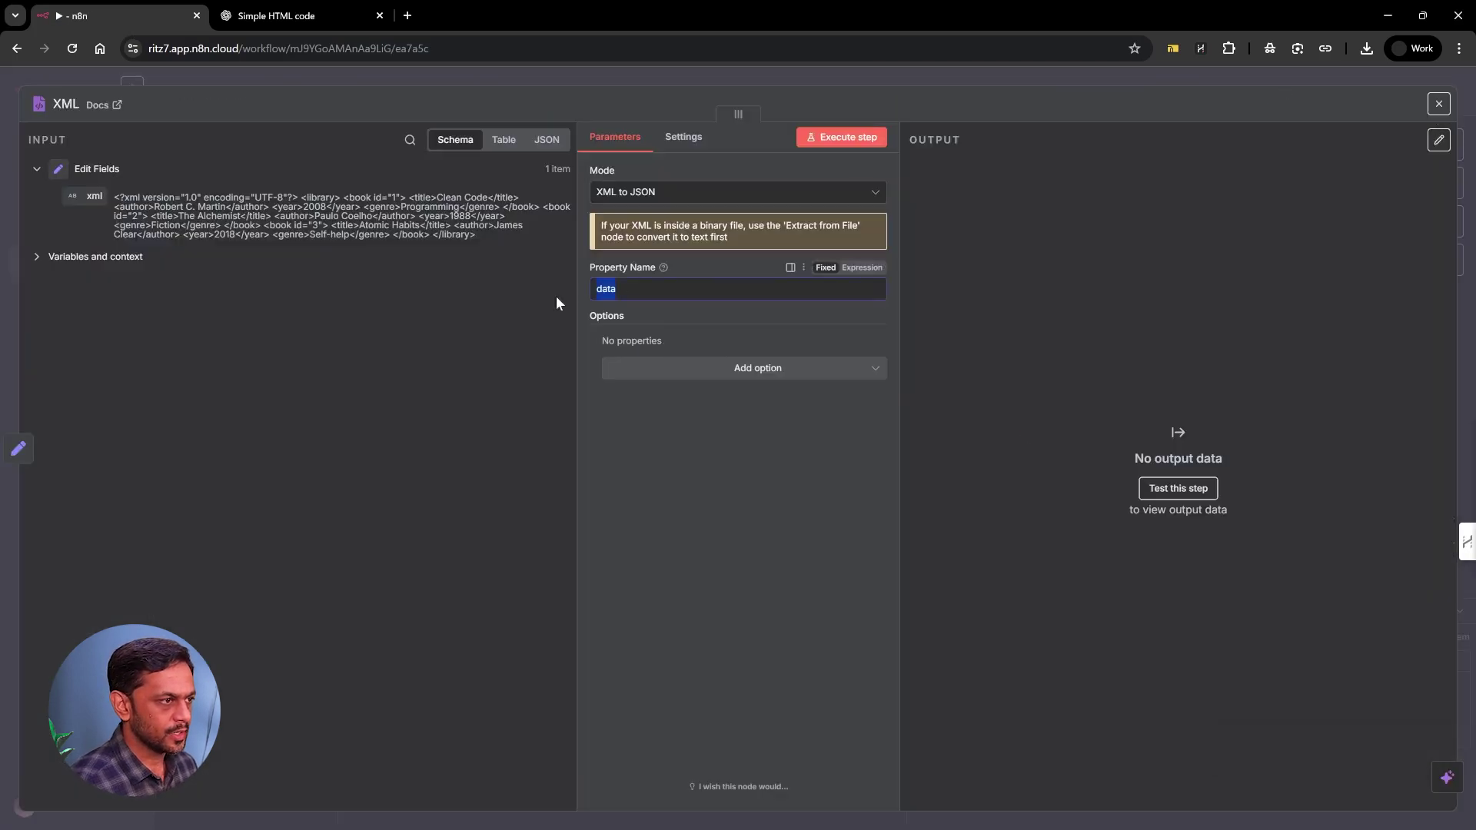
type("xml")
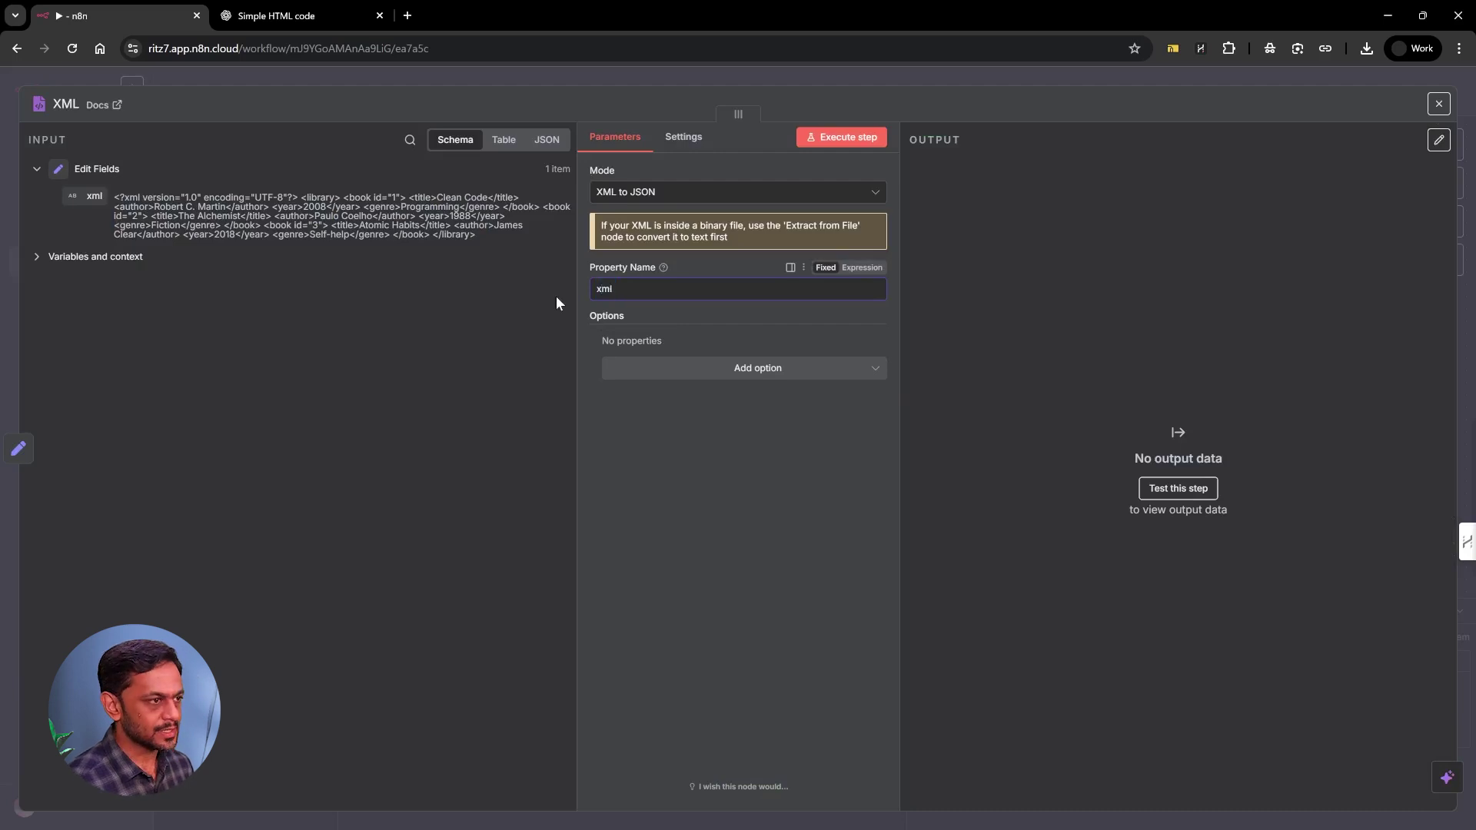
left_click(841, 137)
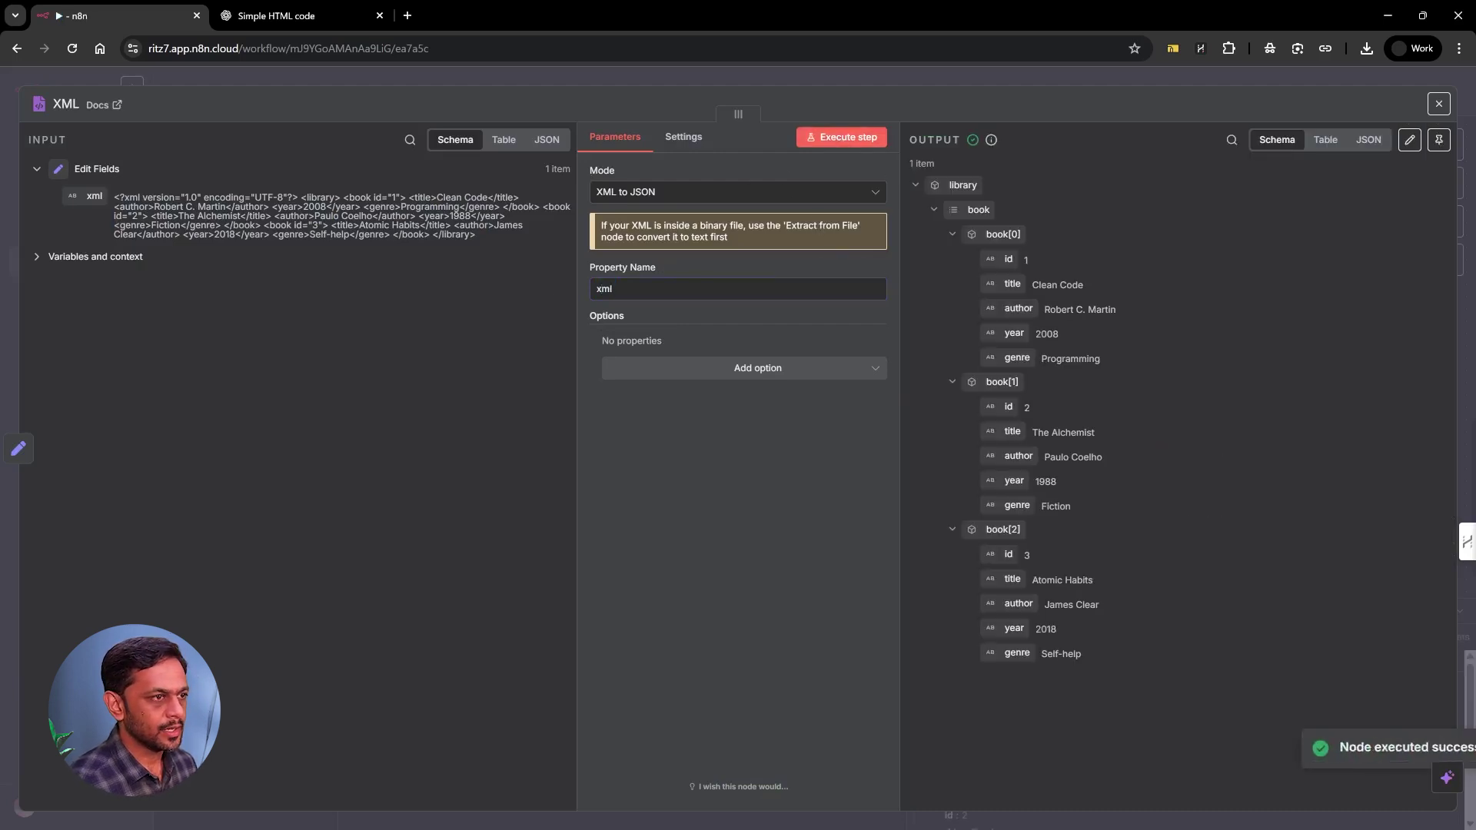
- View the XML node's output as a table and as JSON, and copy the JSON
left_click(1334, 145)
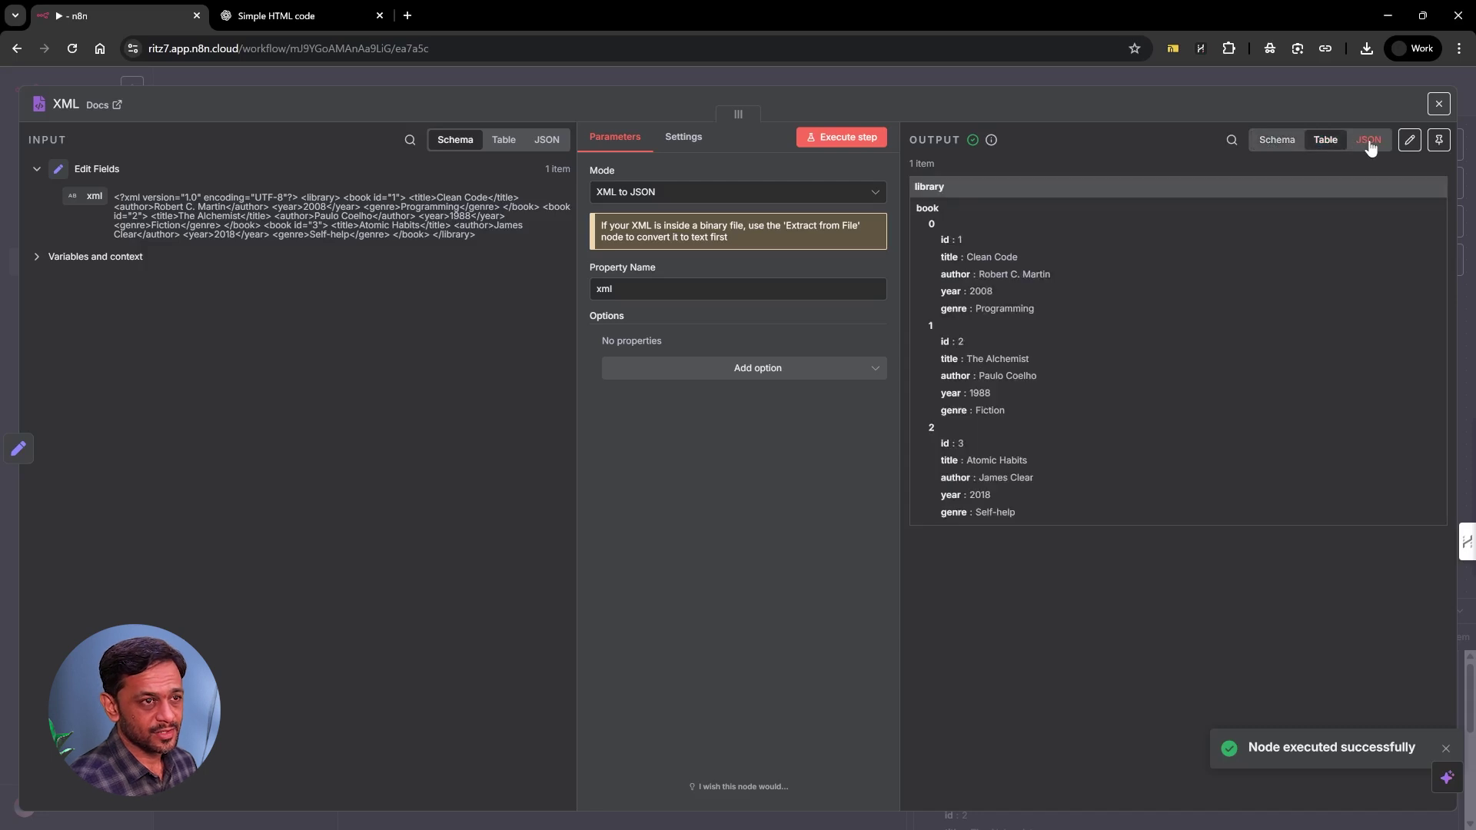
left_click(1367, 148)
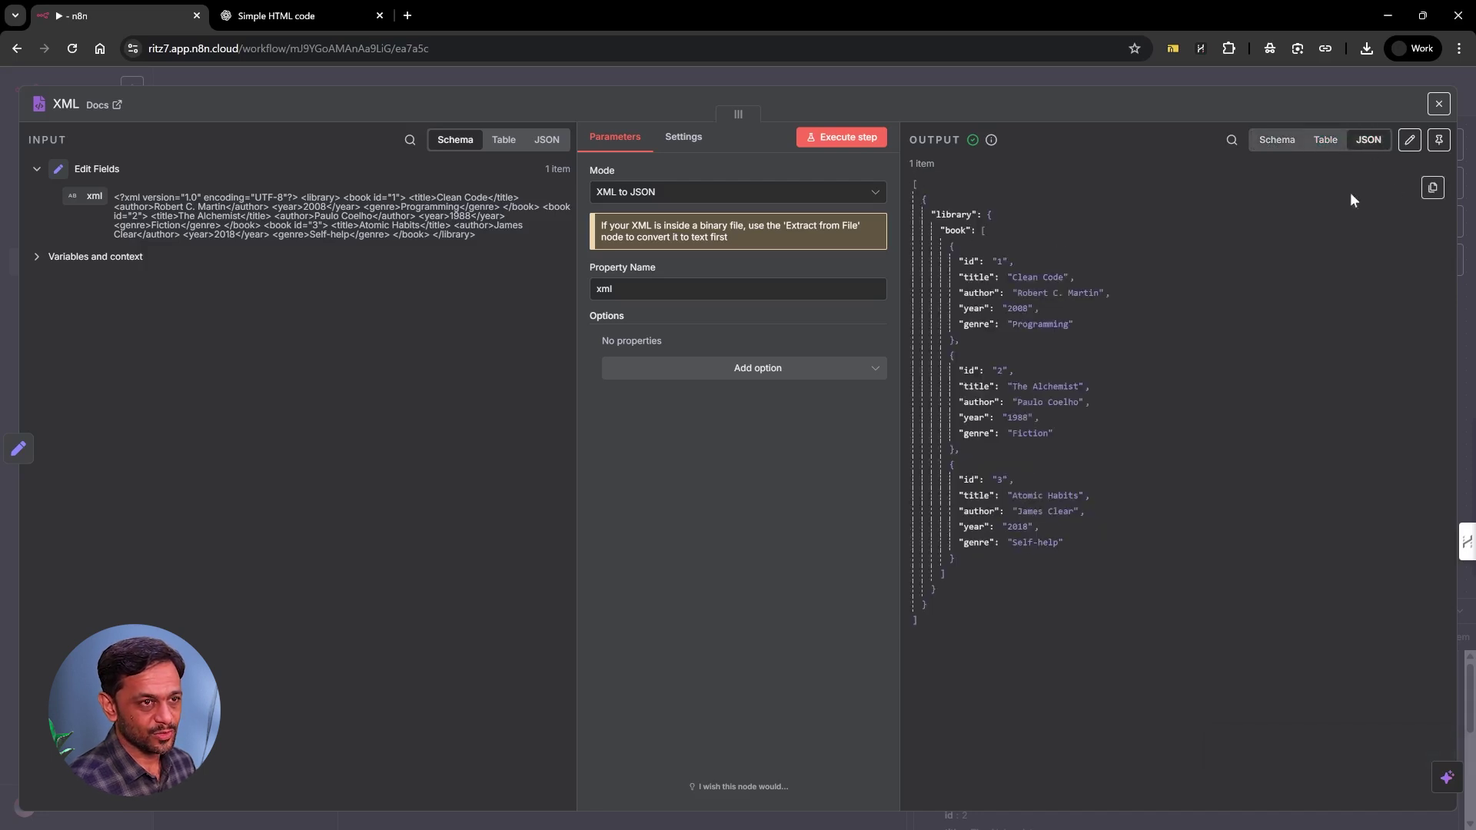
left_click(1432, 188)
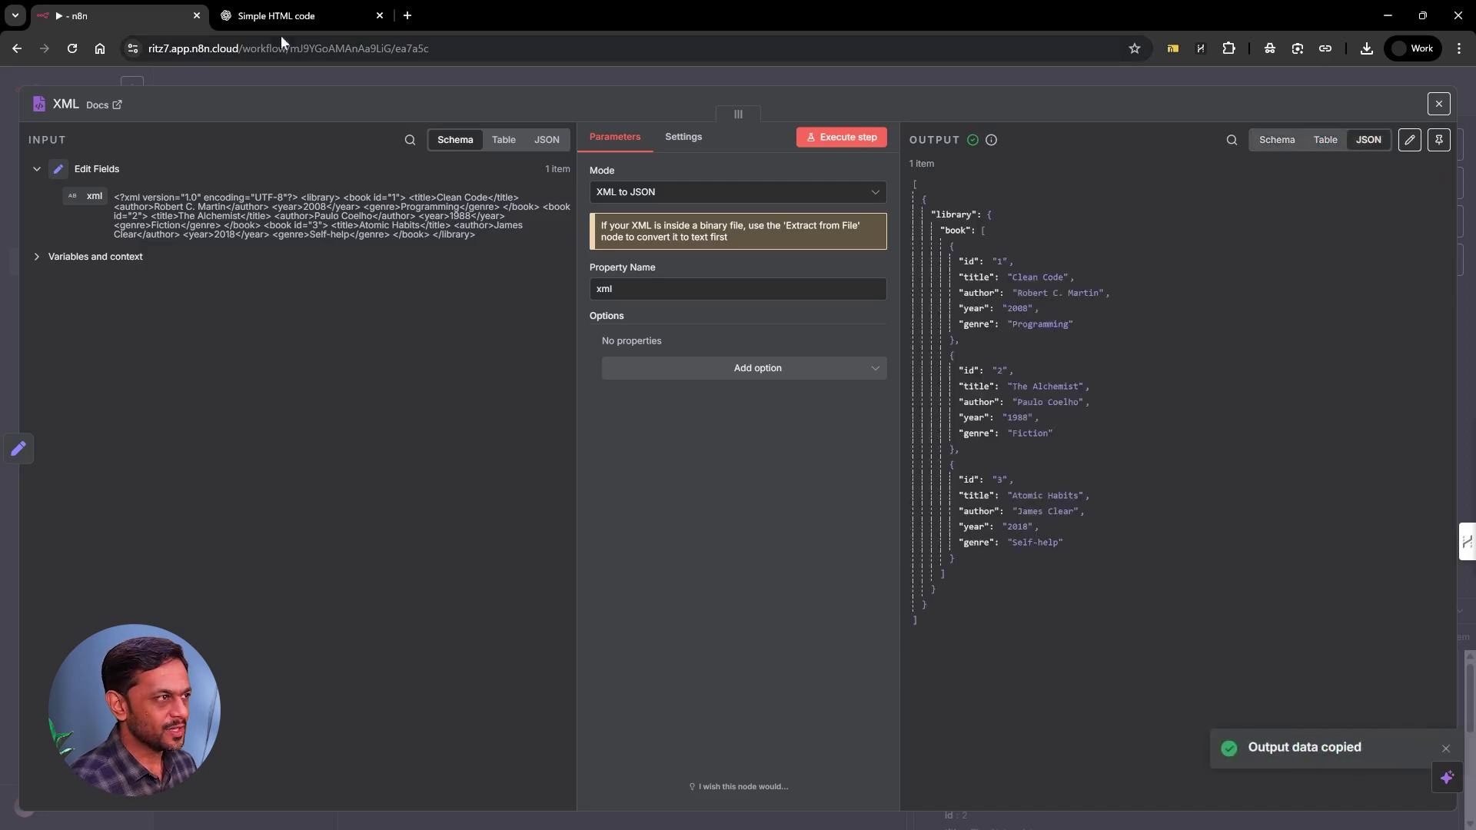
- Switch to ChatGPT, paste the copied library JSON, and ask "What format is this?"
left_click(277, 16)
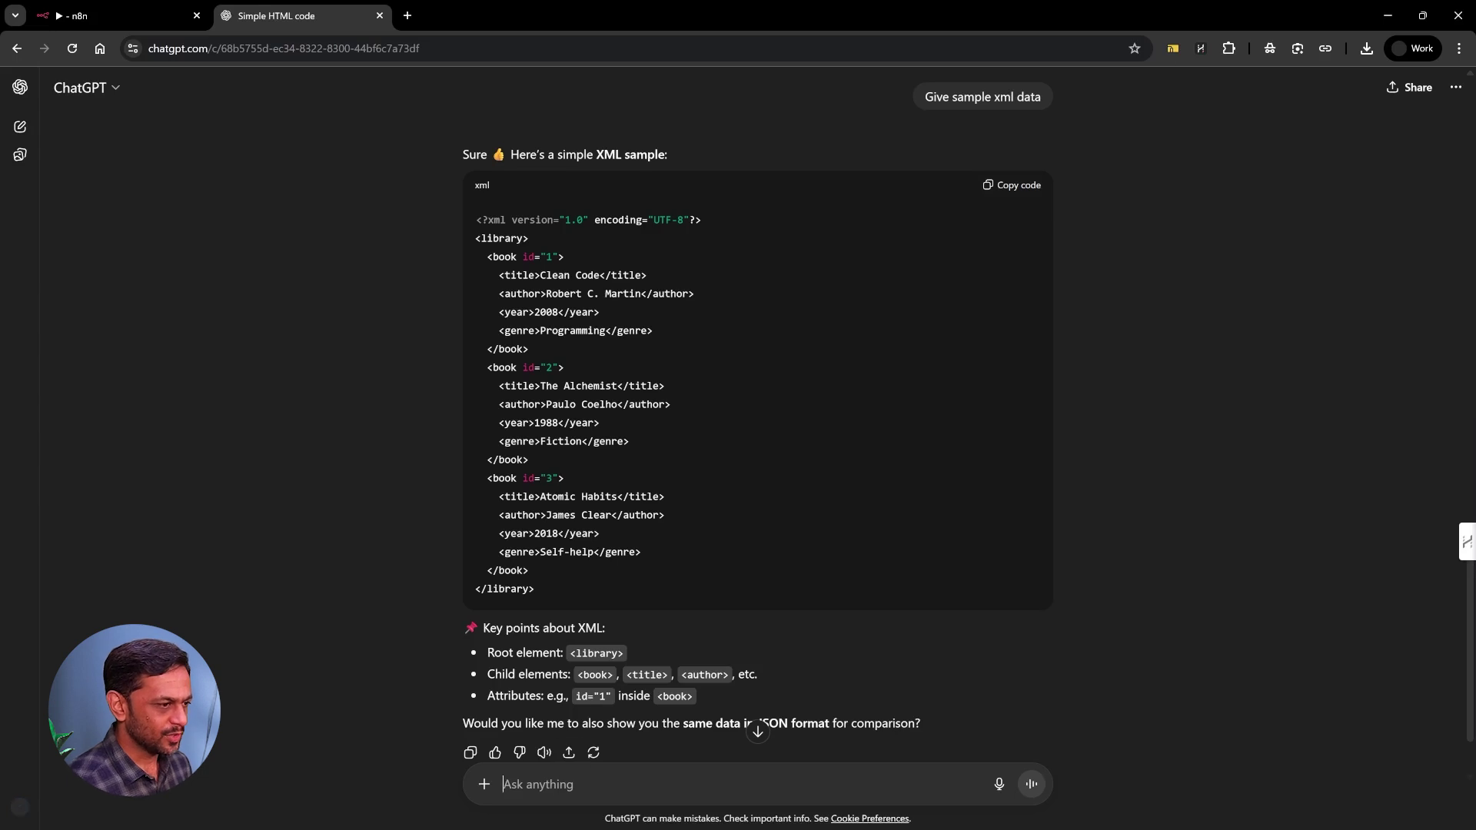
key("ctrl+v")
key("shift+Return")
key("shift+Return")
type("What forma")
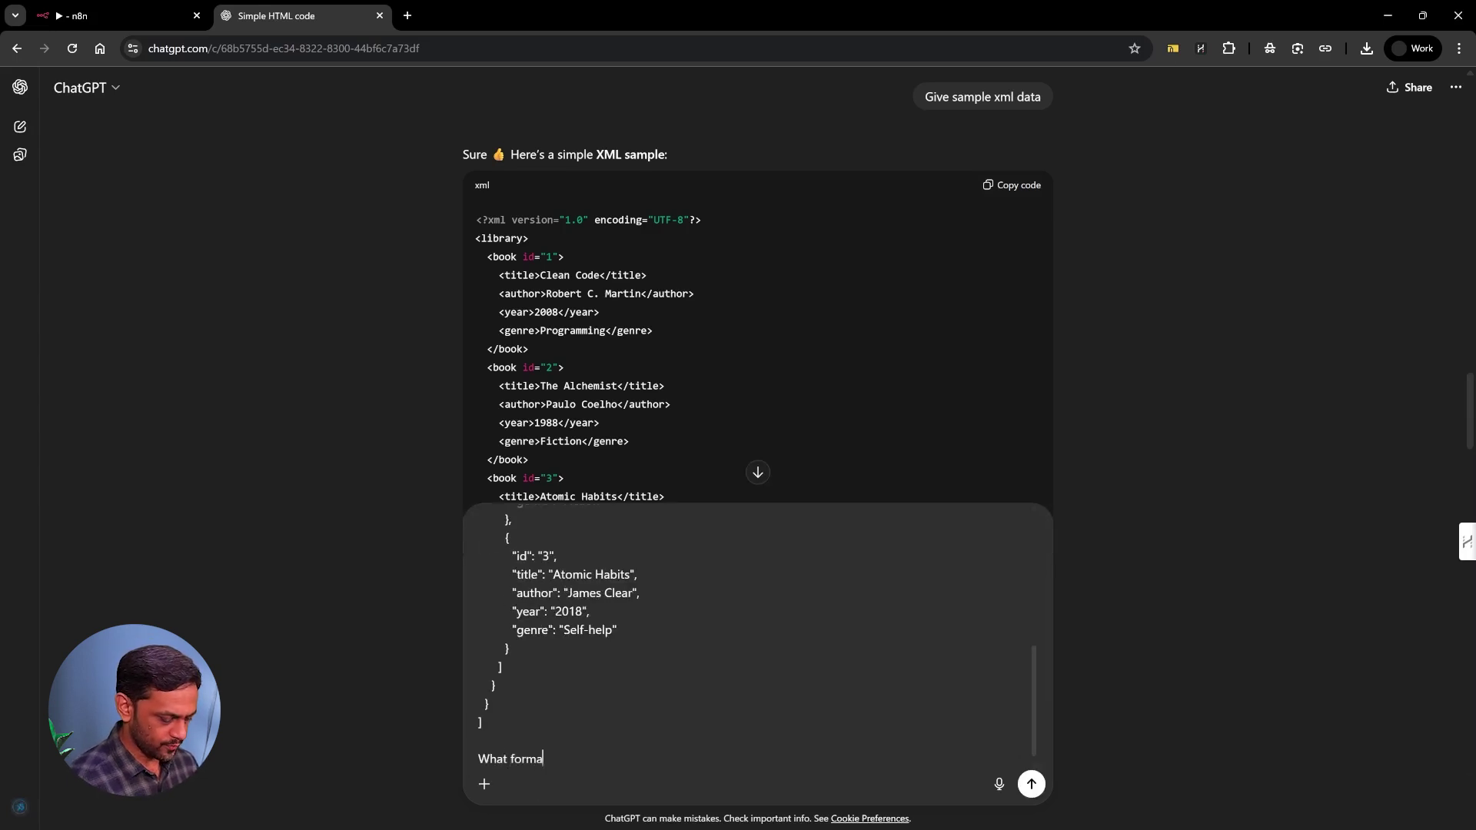
type("t is this?")
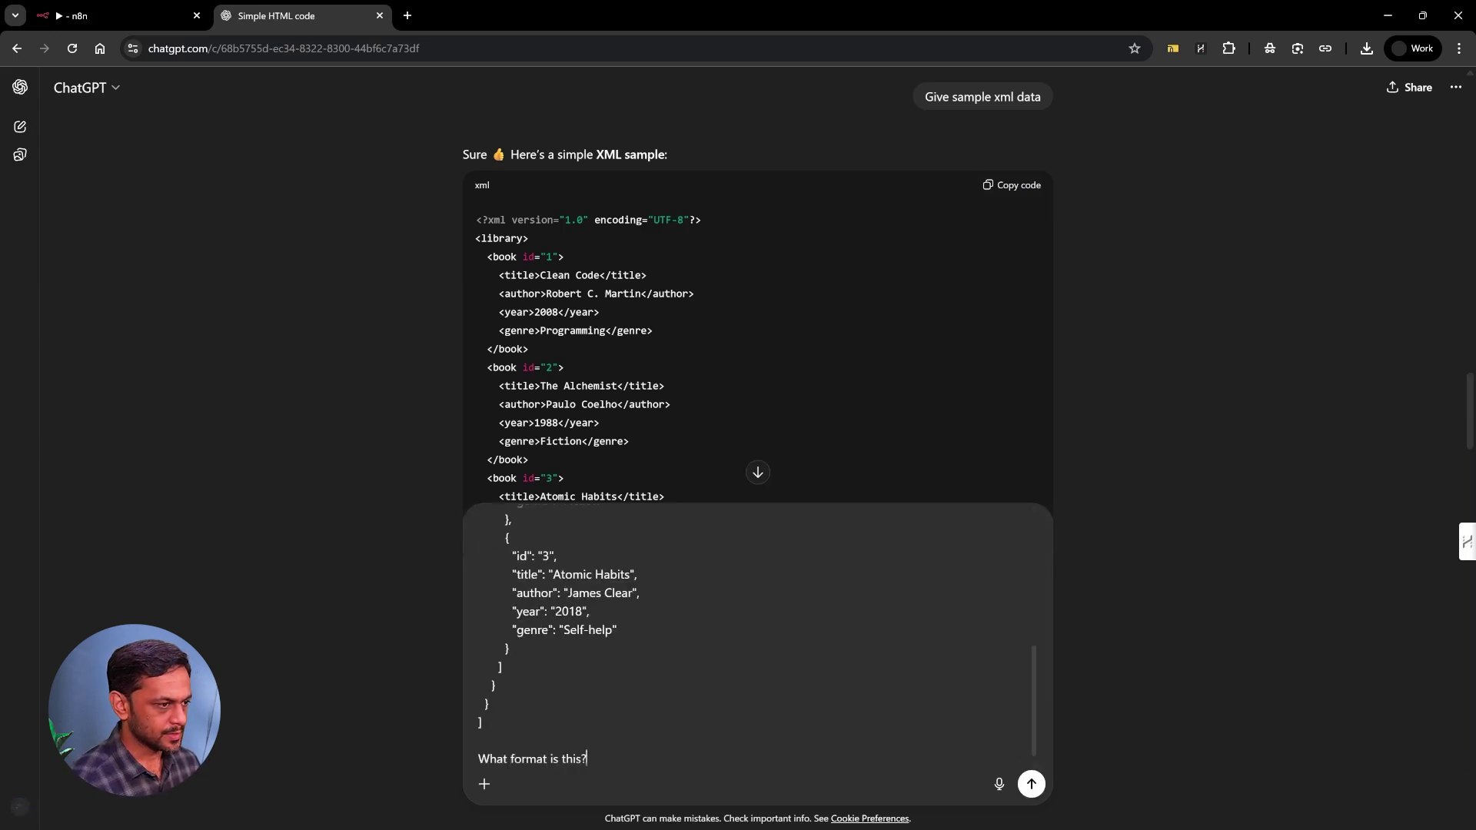
key("Return")
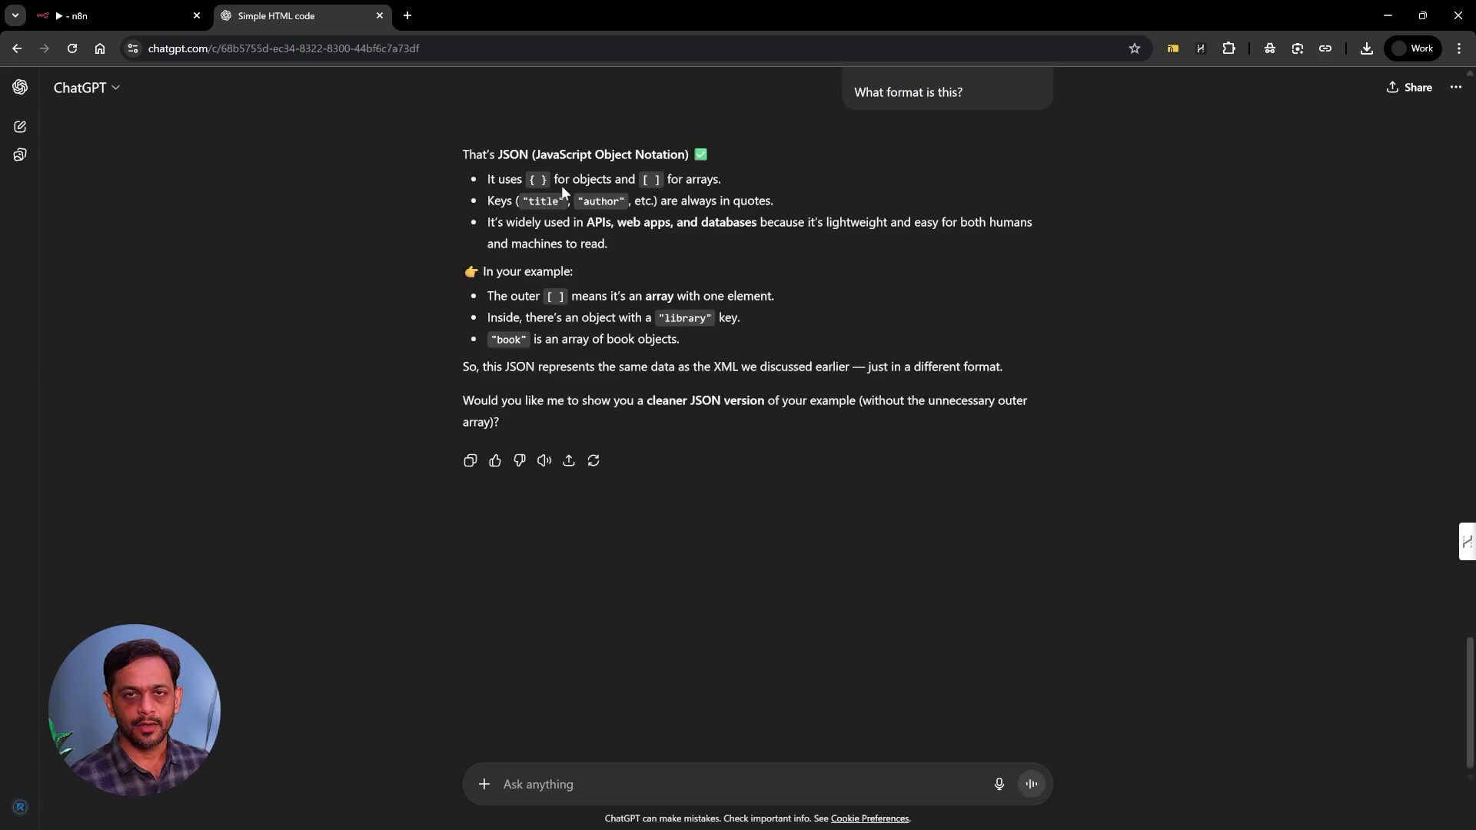
- Search the web for "json online viewer" in a new browser tab and open the jsonviewer.stack.hu site
left_click(407, 15)
type("jso")
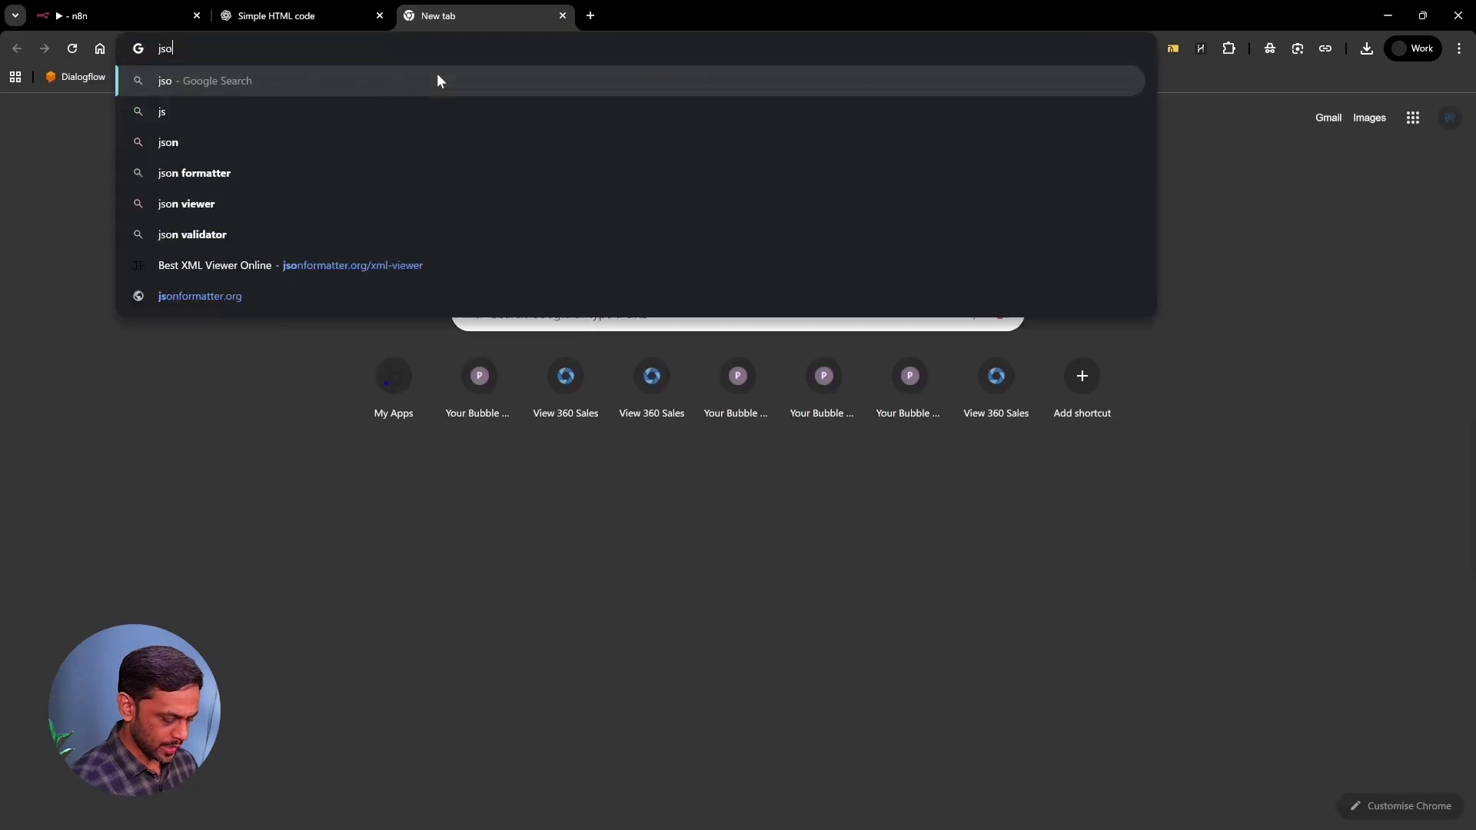
type("n online")
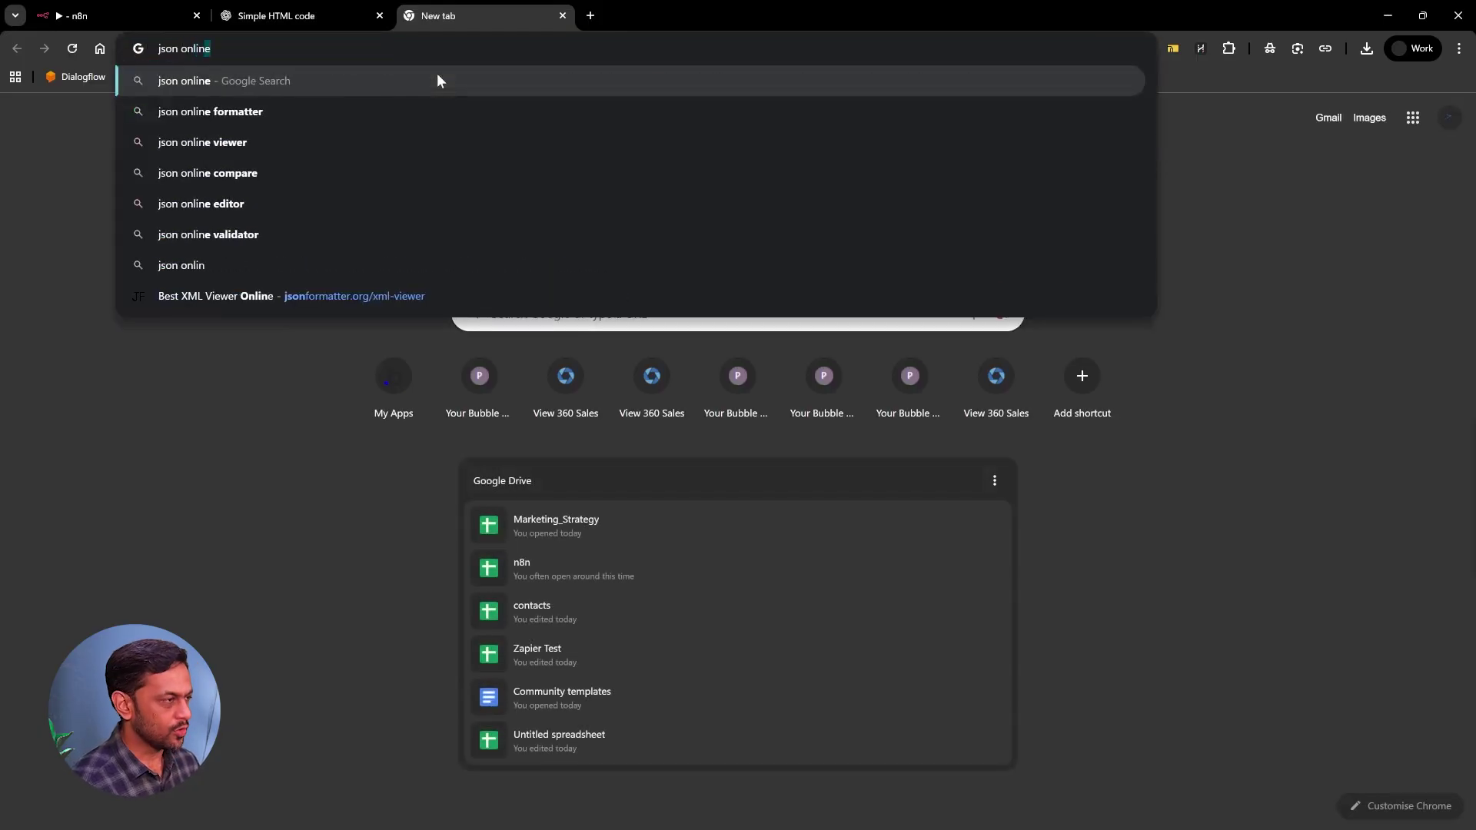
key("Down")
key("Down")
key("Return")
middle_click(285, 380)
left_click(654, 16)
- Paste the copied JSON into the online viewer and expand its tree to show the library's books
key("ctrl+v")
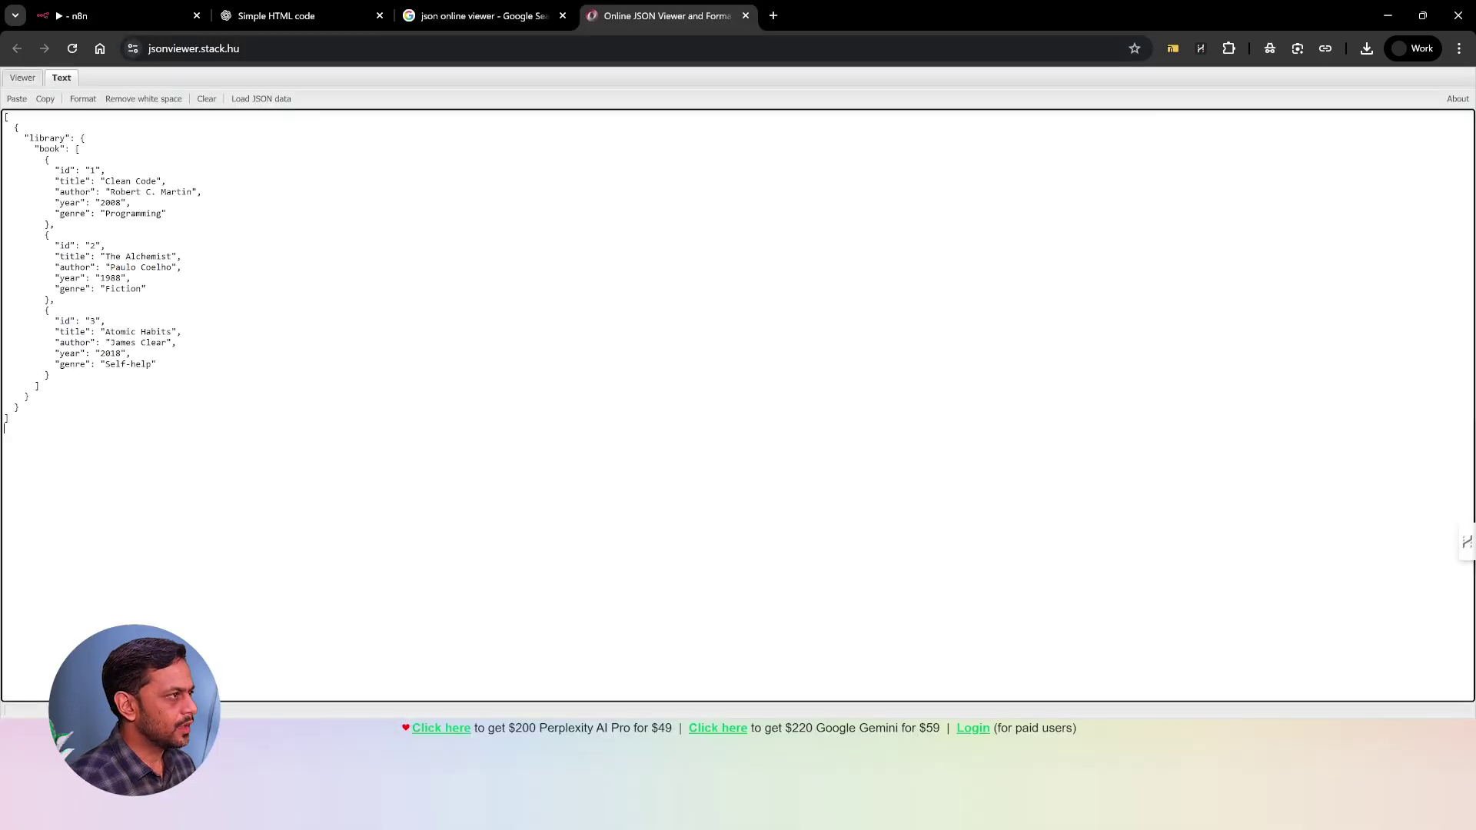
left_click(24, 78)
left_click(23, 111)
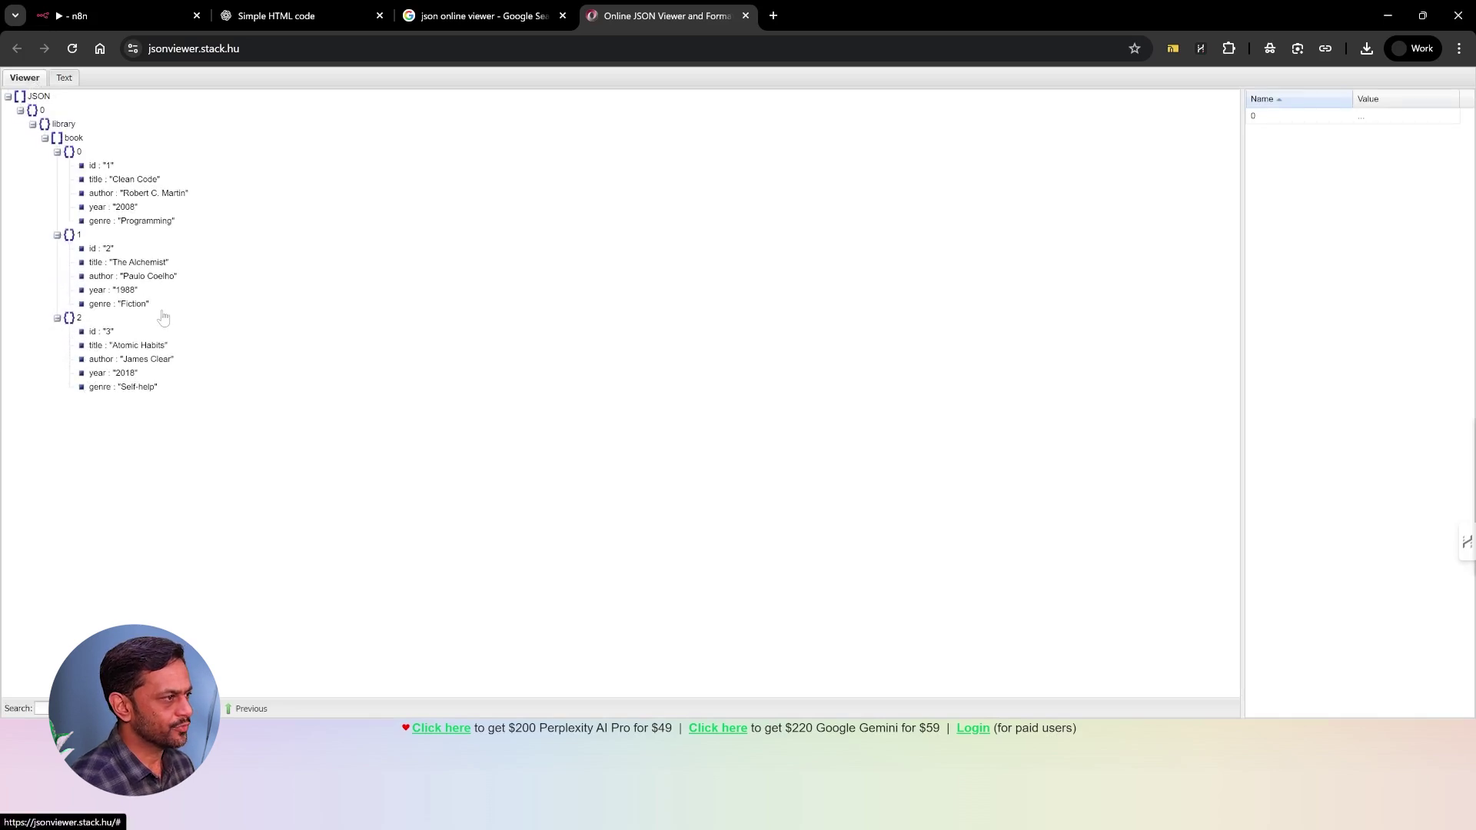
- Return to the ChatGPT conversation and review the sample XML library code against the JSON structure
left_click(158, 16)
left_click(306, 16)
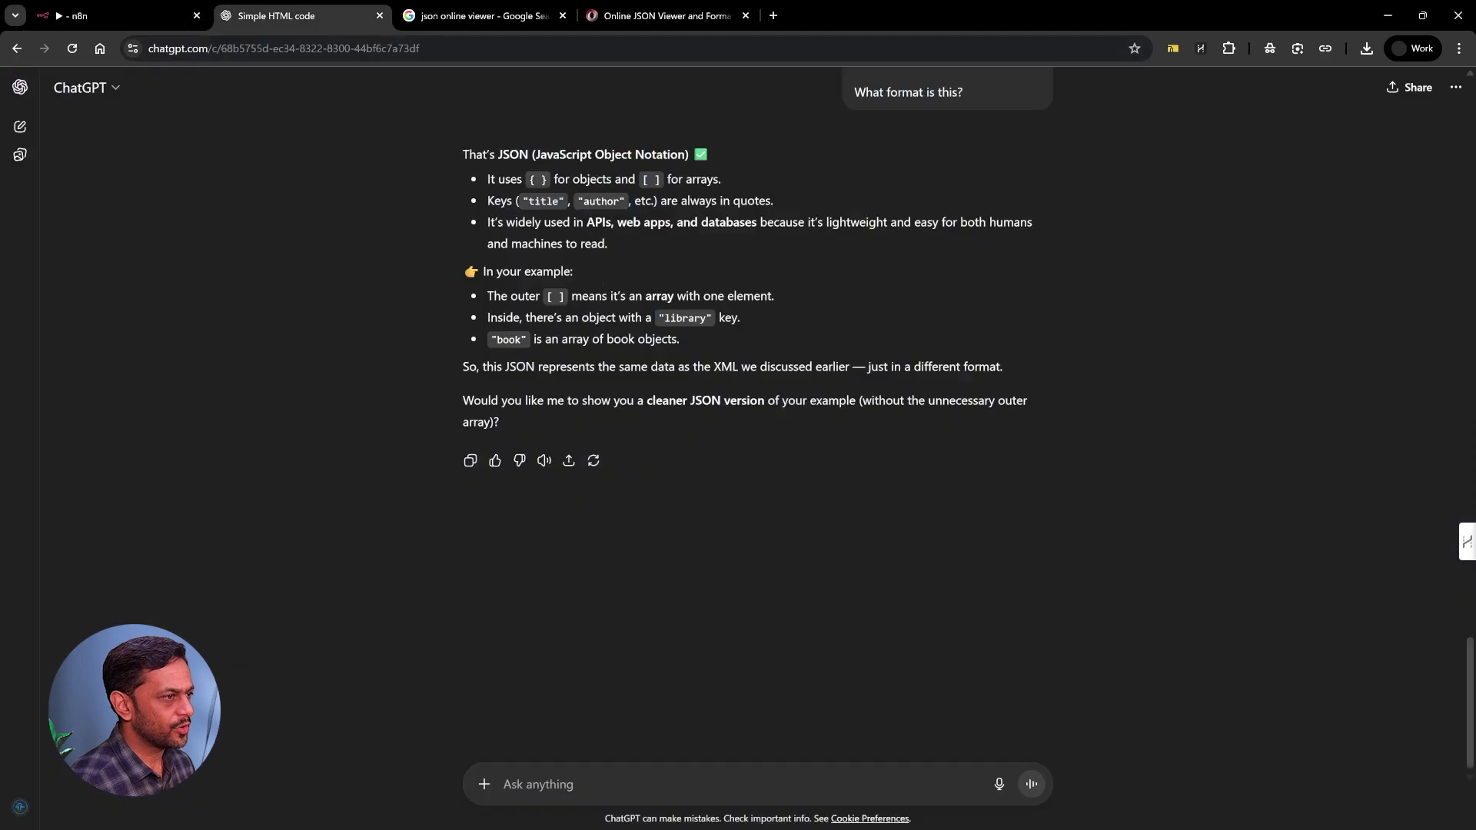
scroll(510, 286, "up", 10)
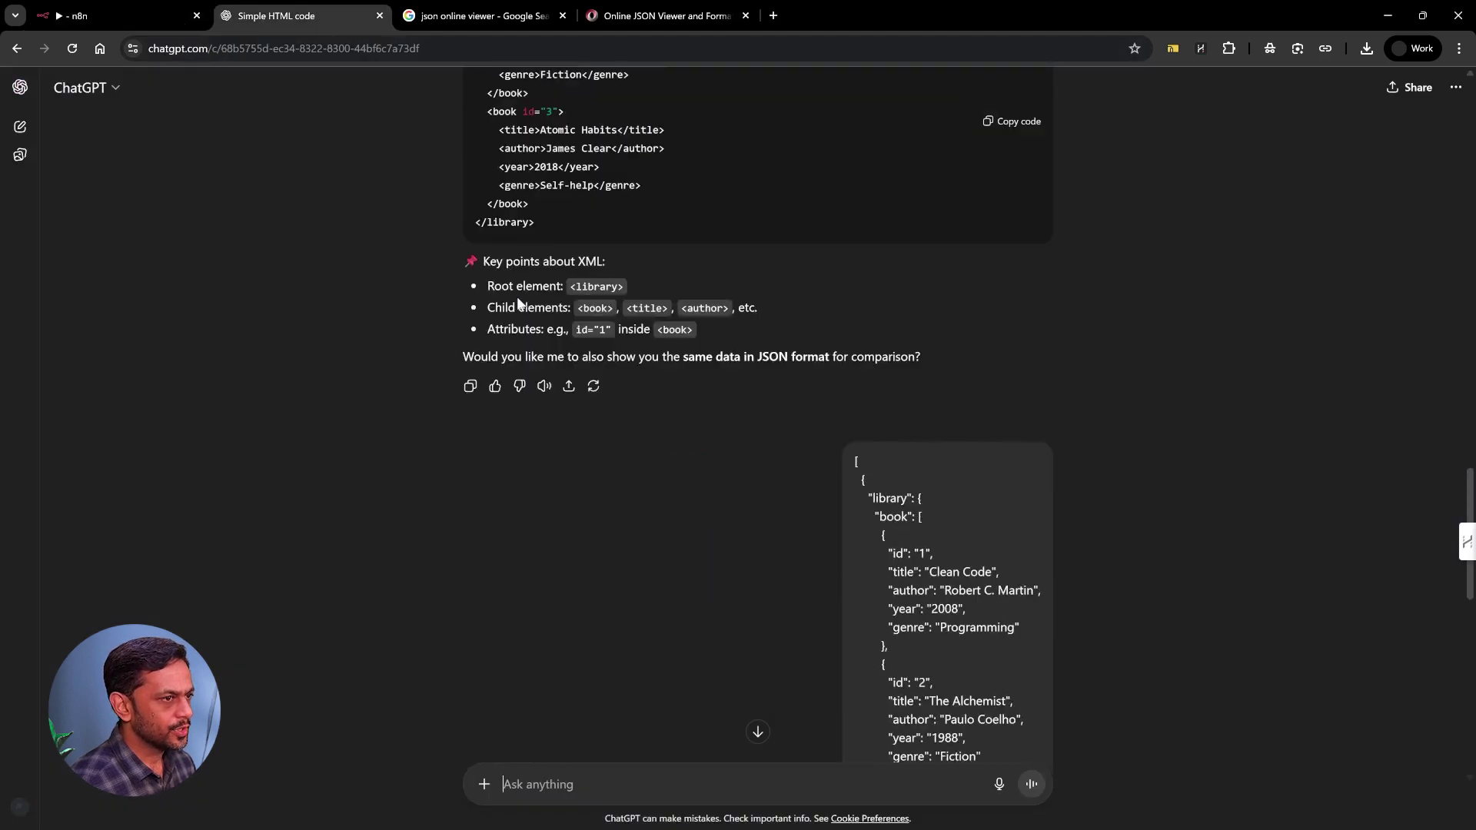
scroll(517, 296, "up", 2)
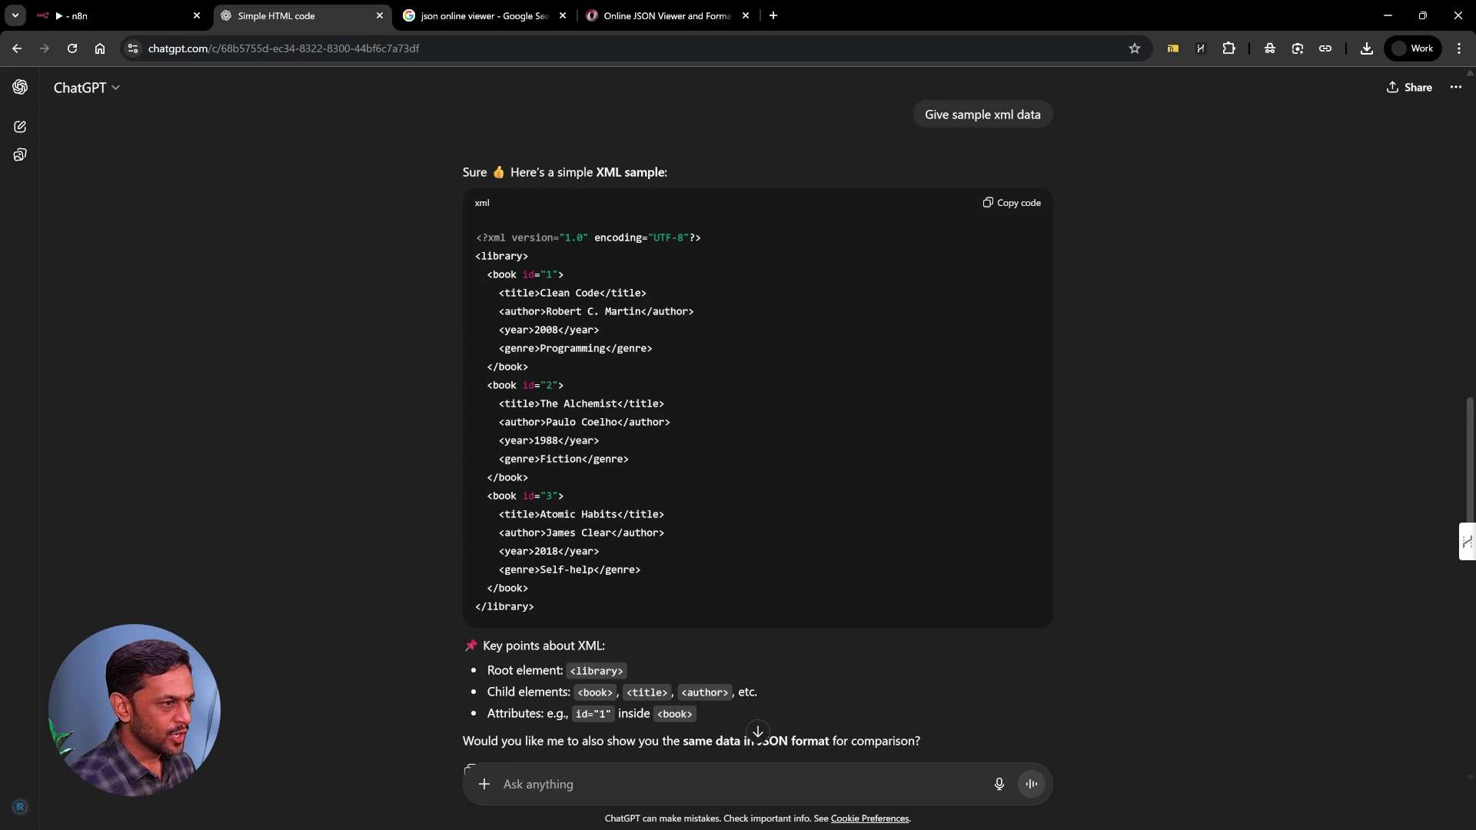
- Compare ChatGPT's sample XML with the book tree in the online JSON viewer, then return to the n8n workflow
left_click(504, 784)
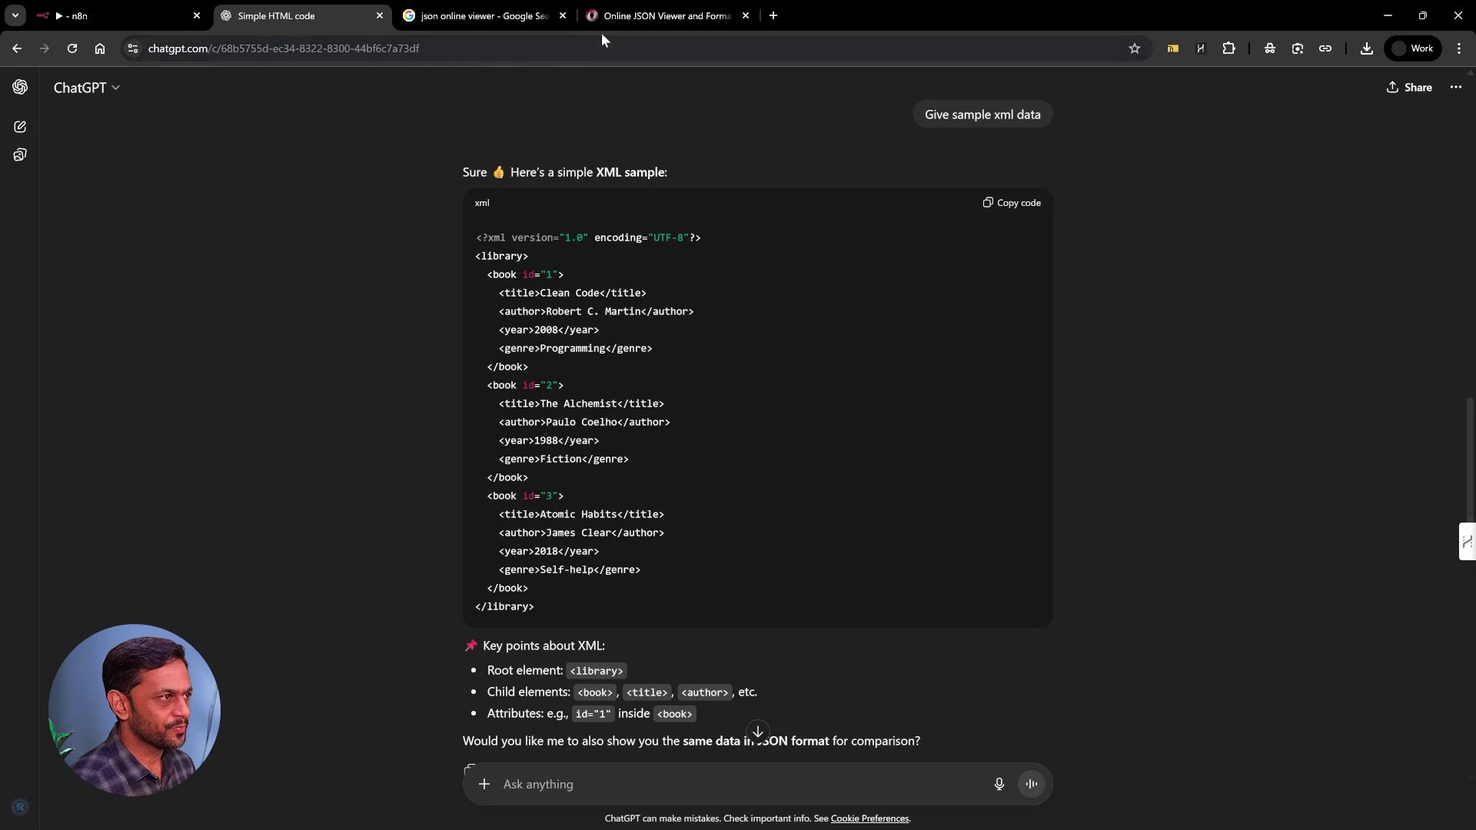
left_click(625, 12)
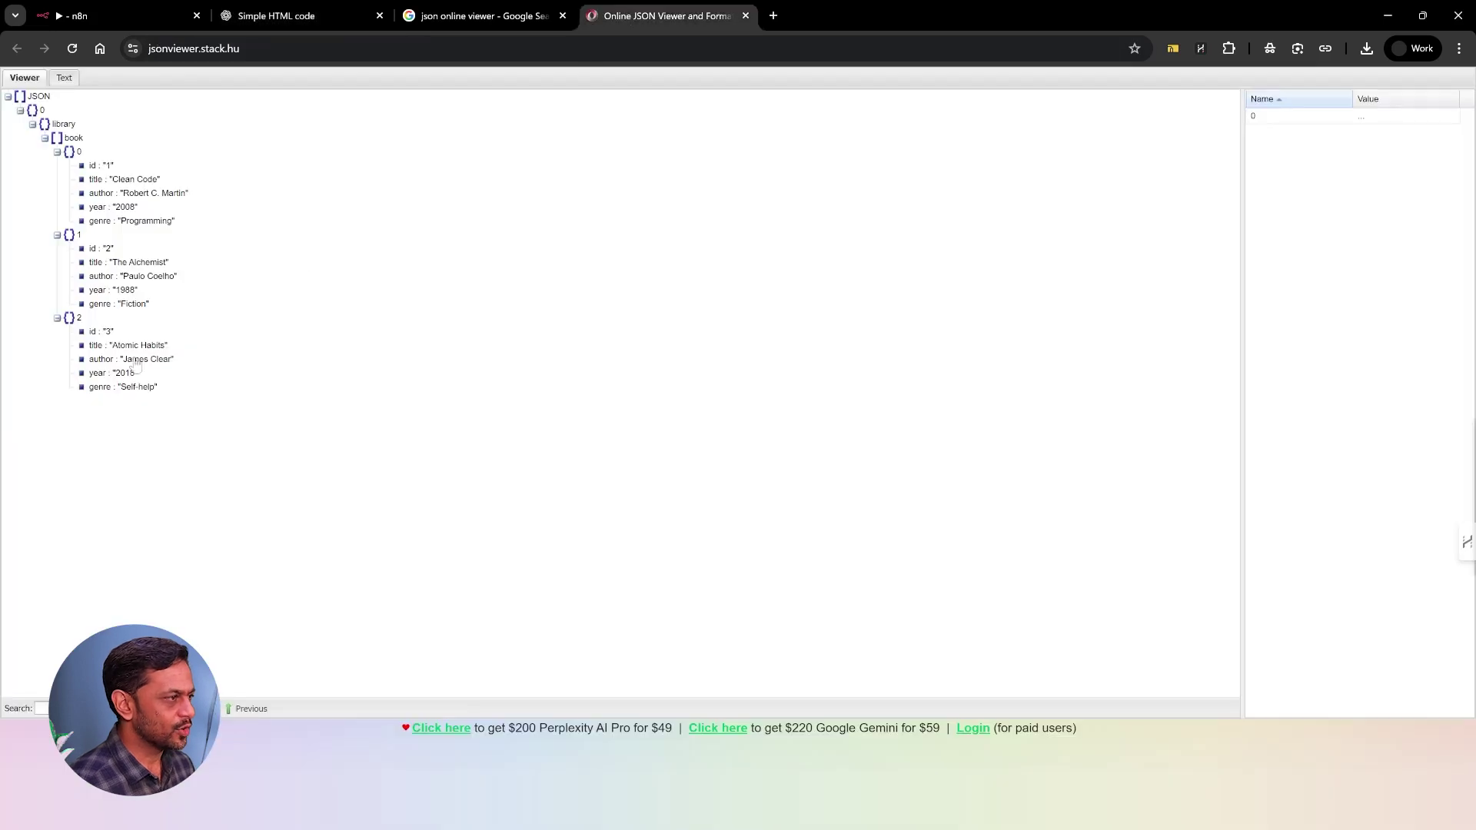
left_click(104, 14)
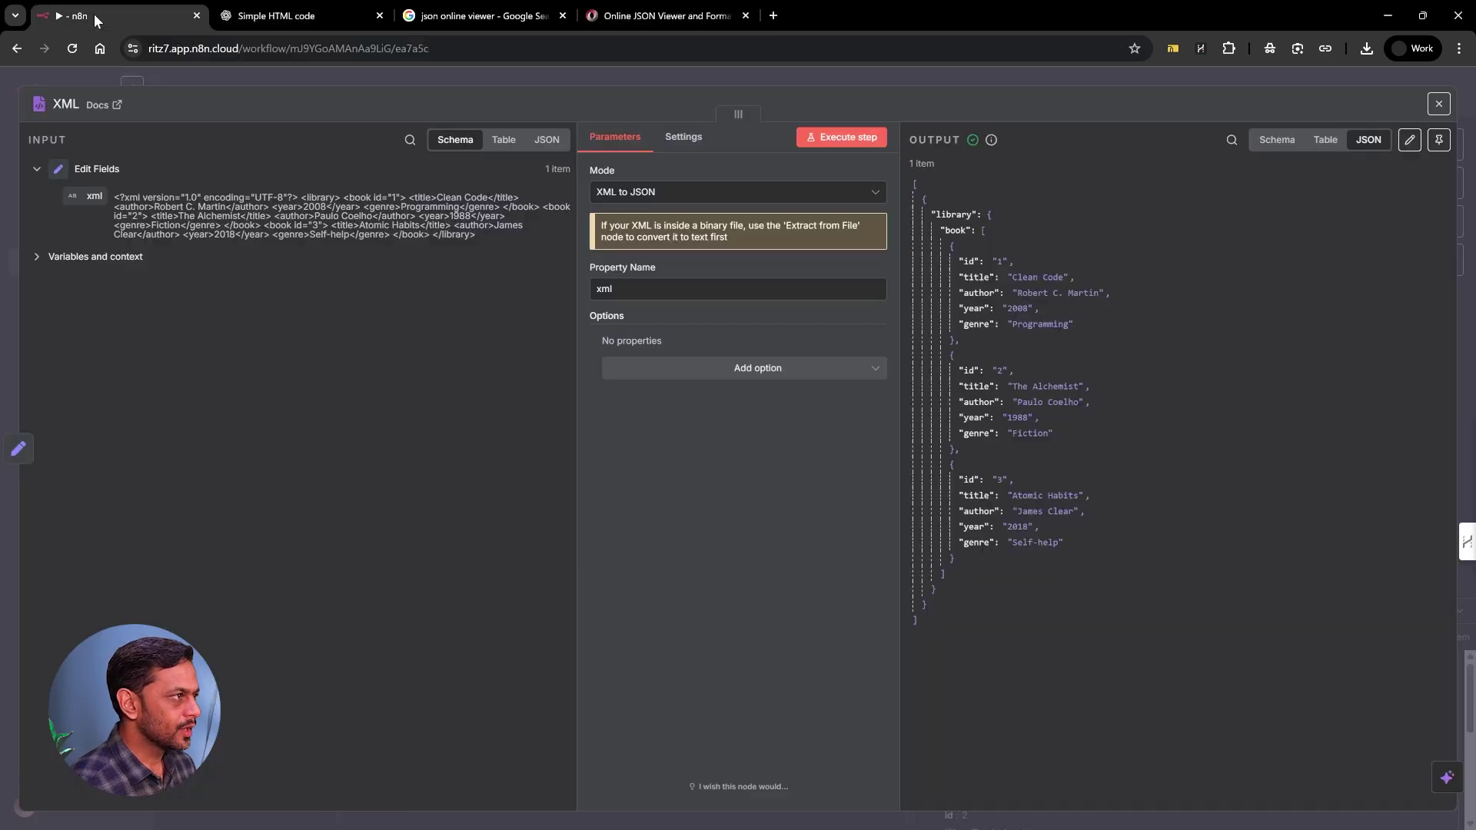
- Add a second XML node after the existing XML to JSON node in the workflow
left_click(755, 79)
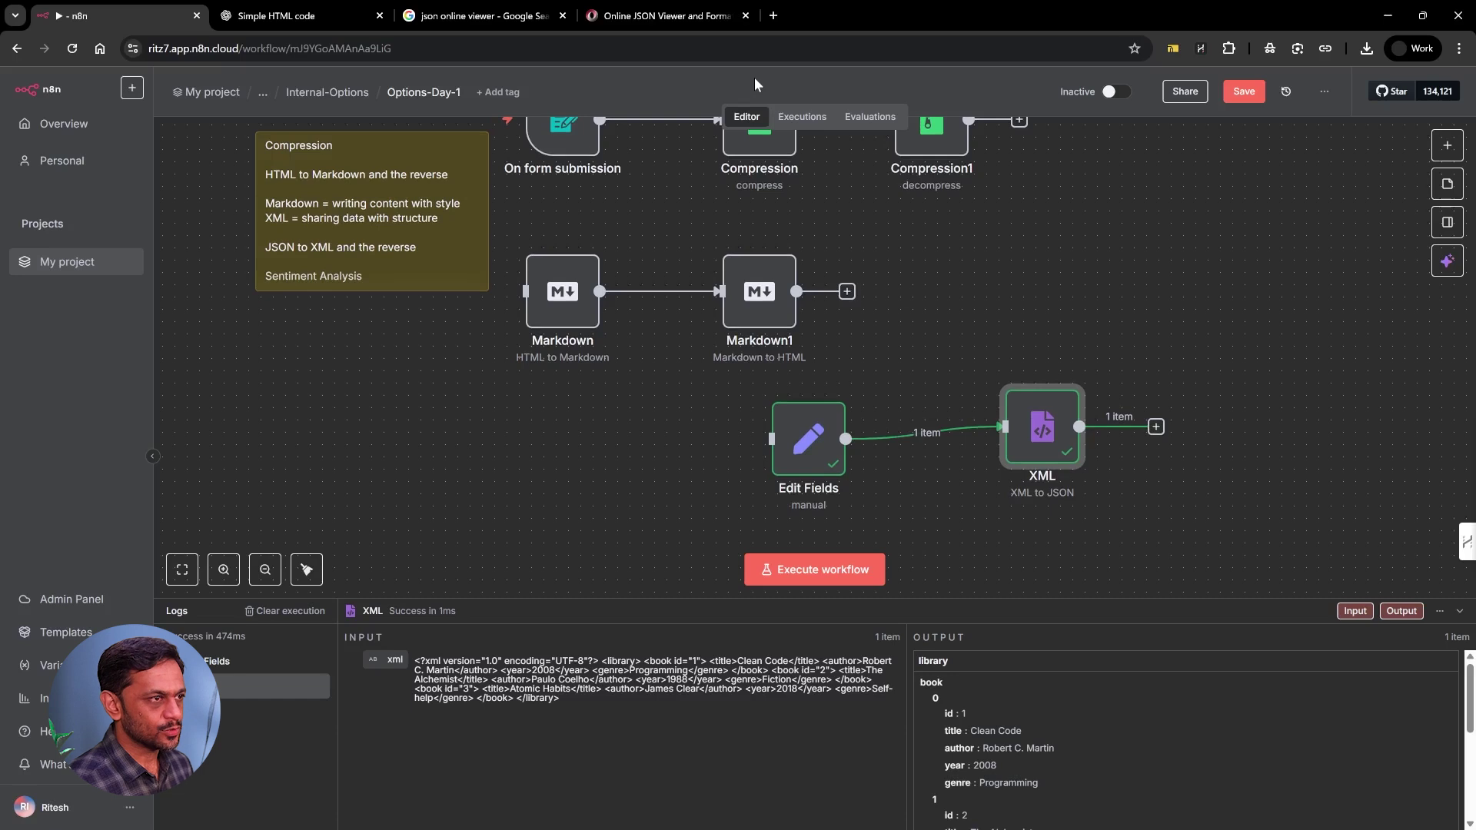
left_click(1156, 427)
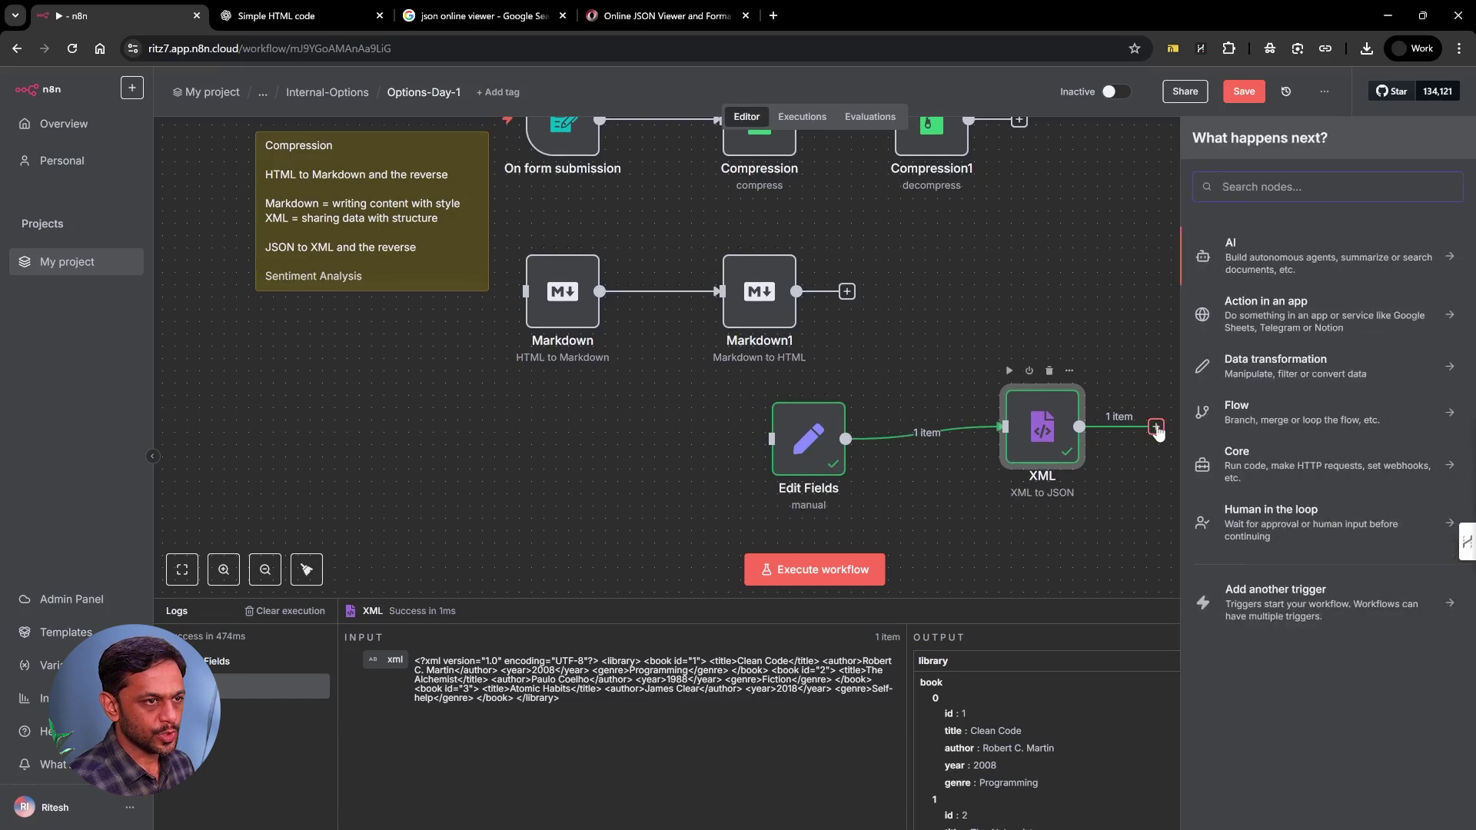
type("xml")
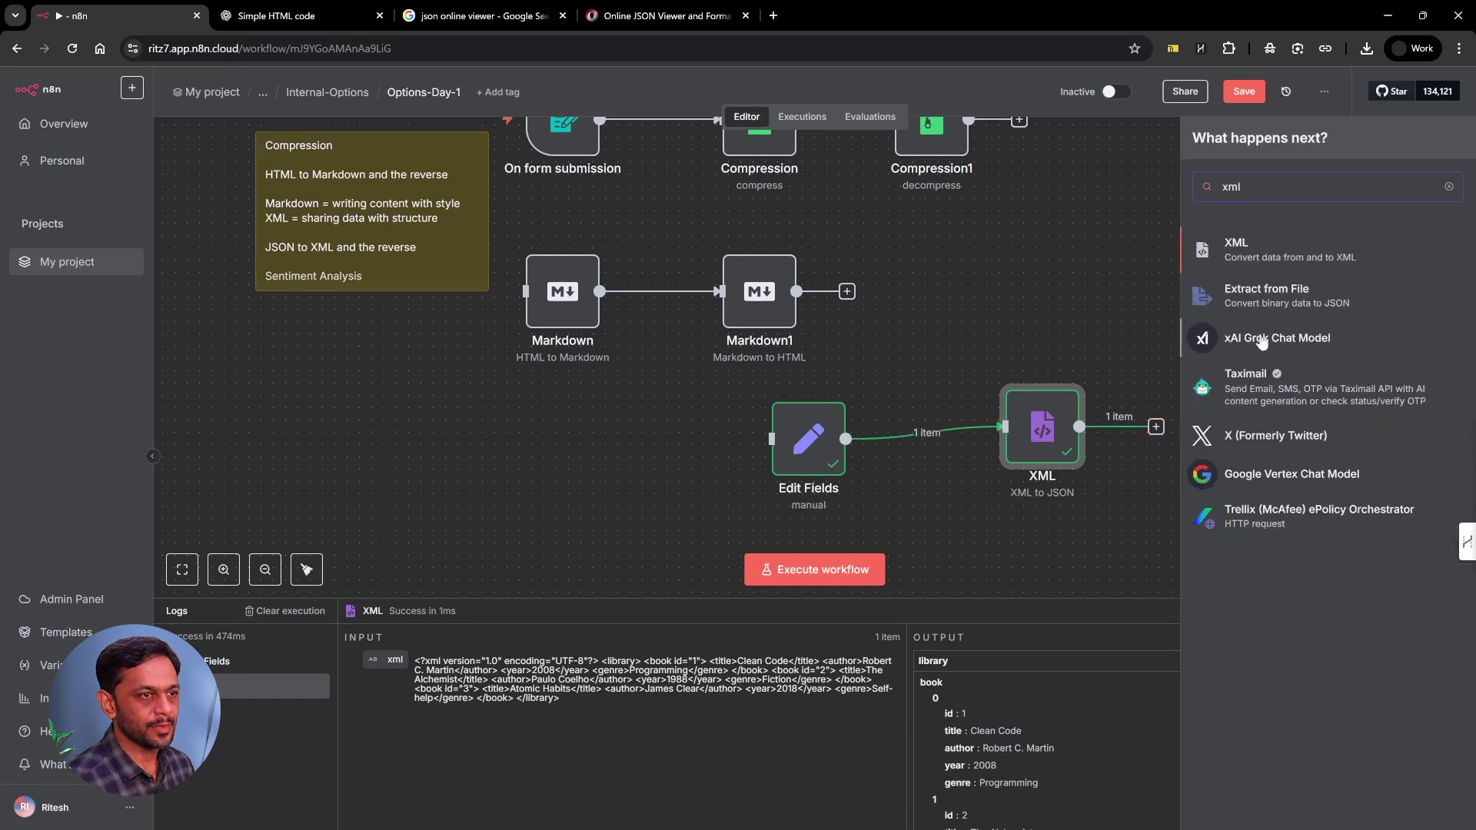
left_click(1262, 261)
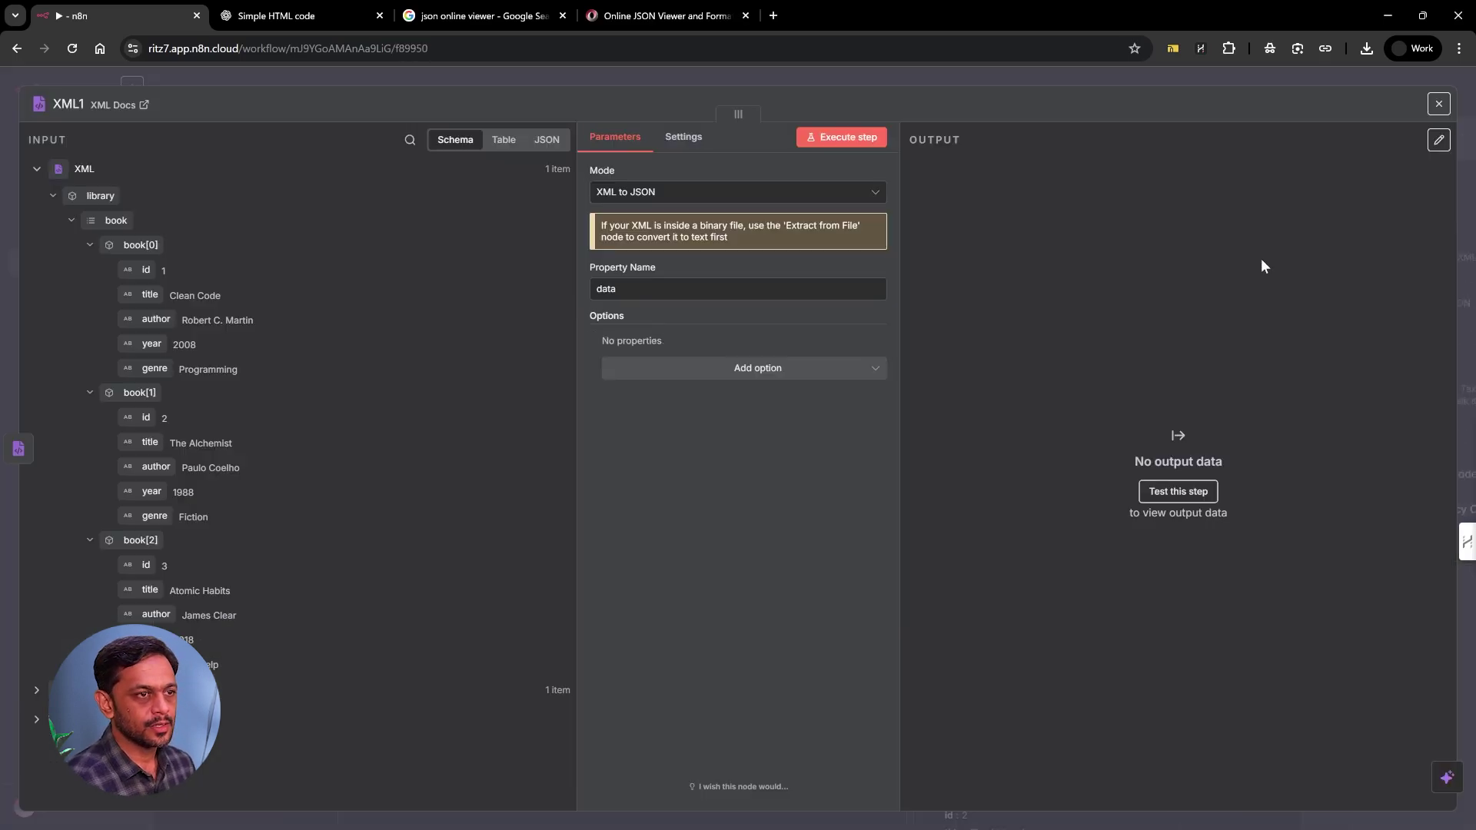
- Set the second XML node's mode to JSON to XML with property name XML, and execute the step
left_click(692, 192)
left_click(655, 240)
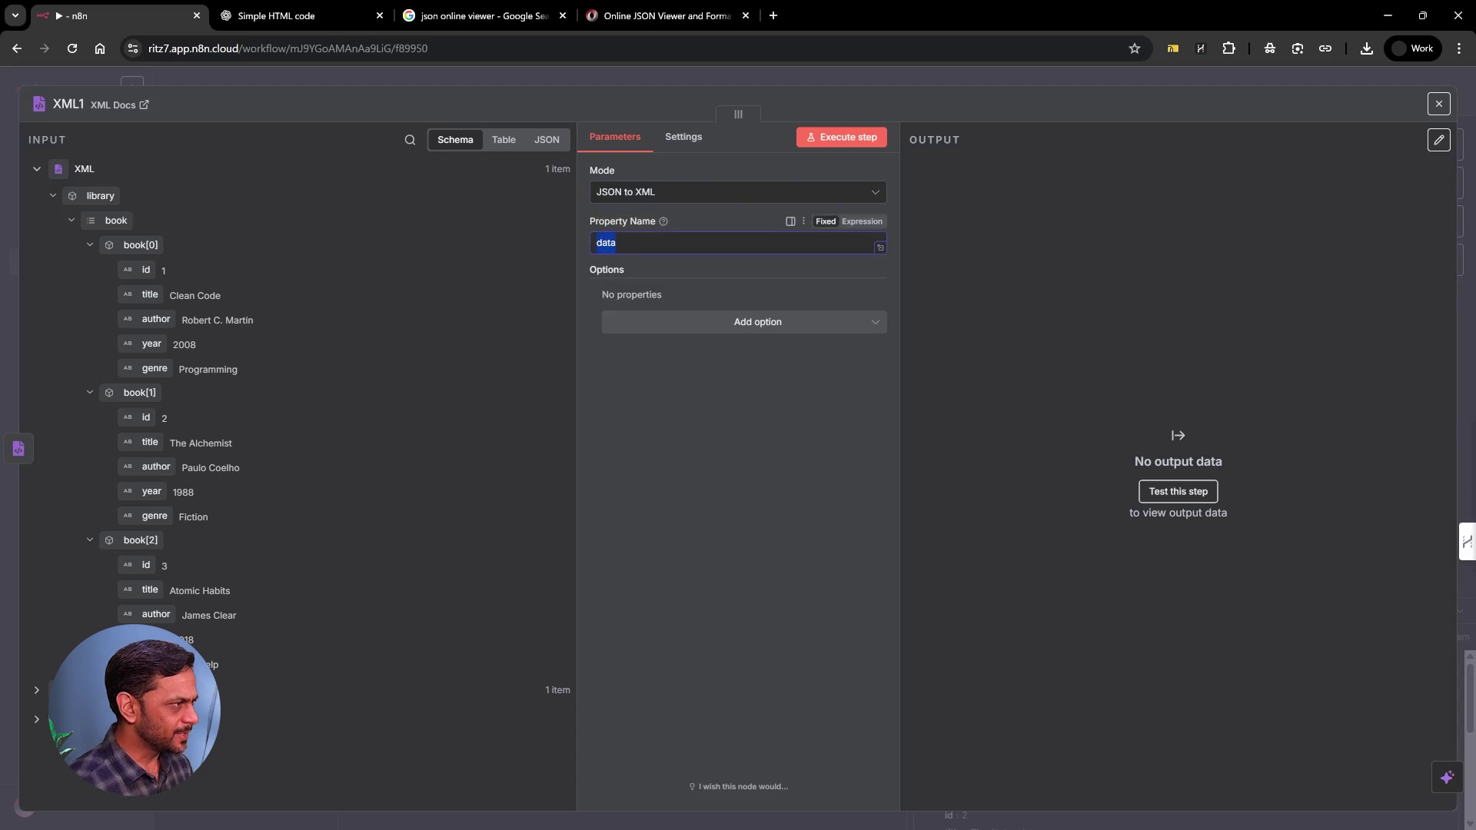
type("XML")
left_click(818, 139)
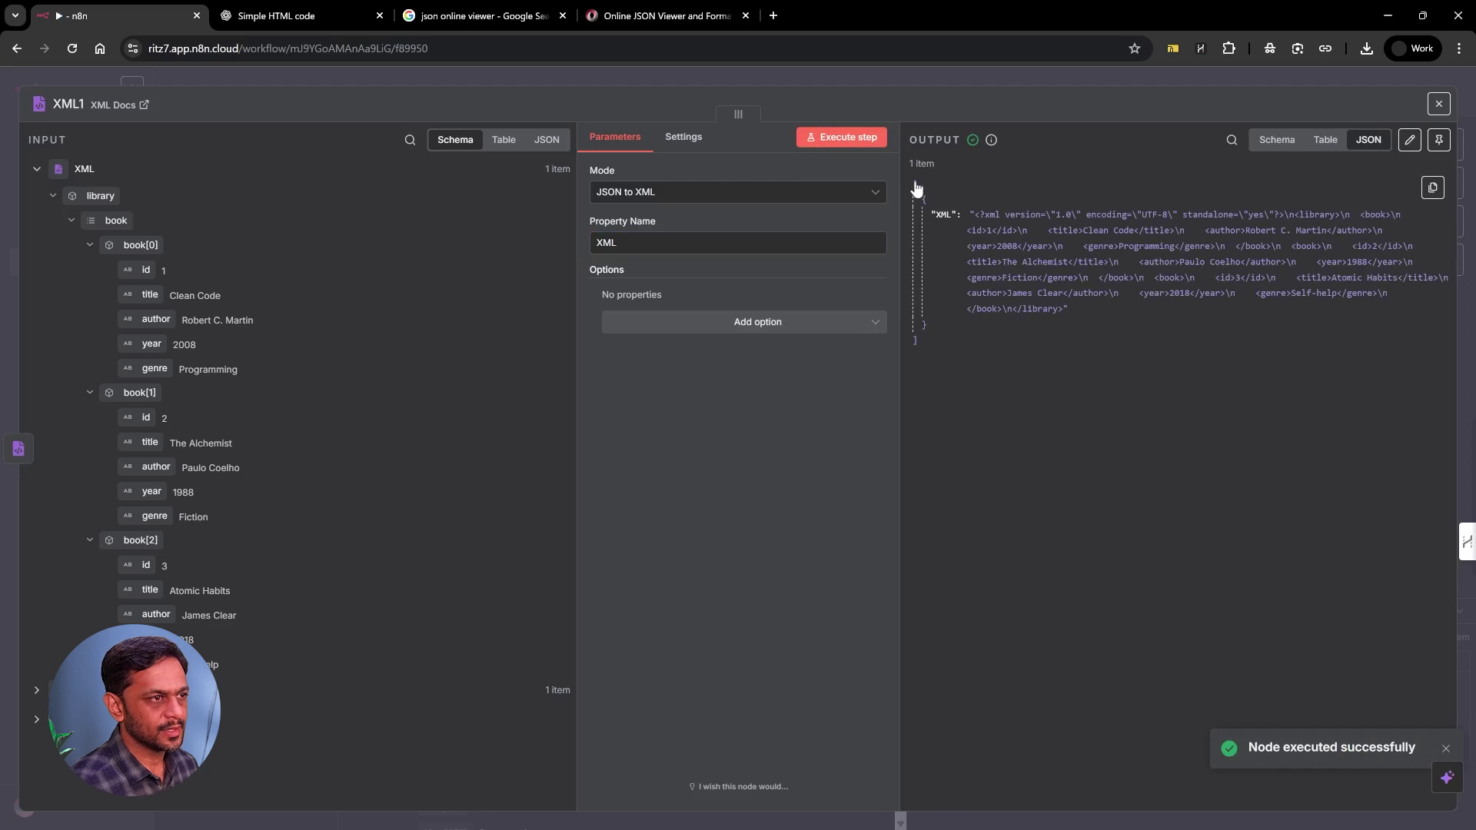
- Copy the XML output in schema view, paste it into ChatGPT, and ask "What format is this?"
left_click(1277, 139)
left_click_drag(980, 186, 1341, 237)
key("ctrl+c")
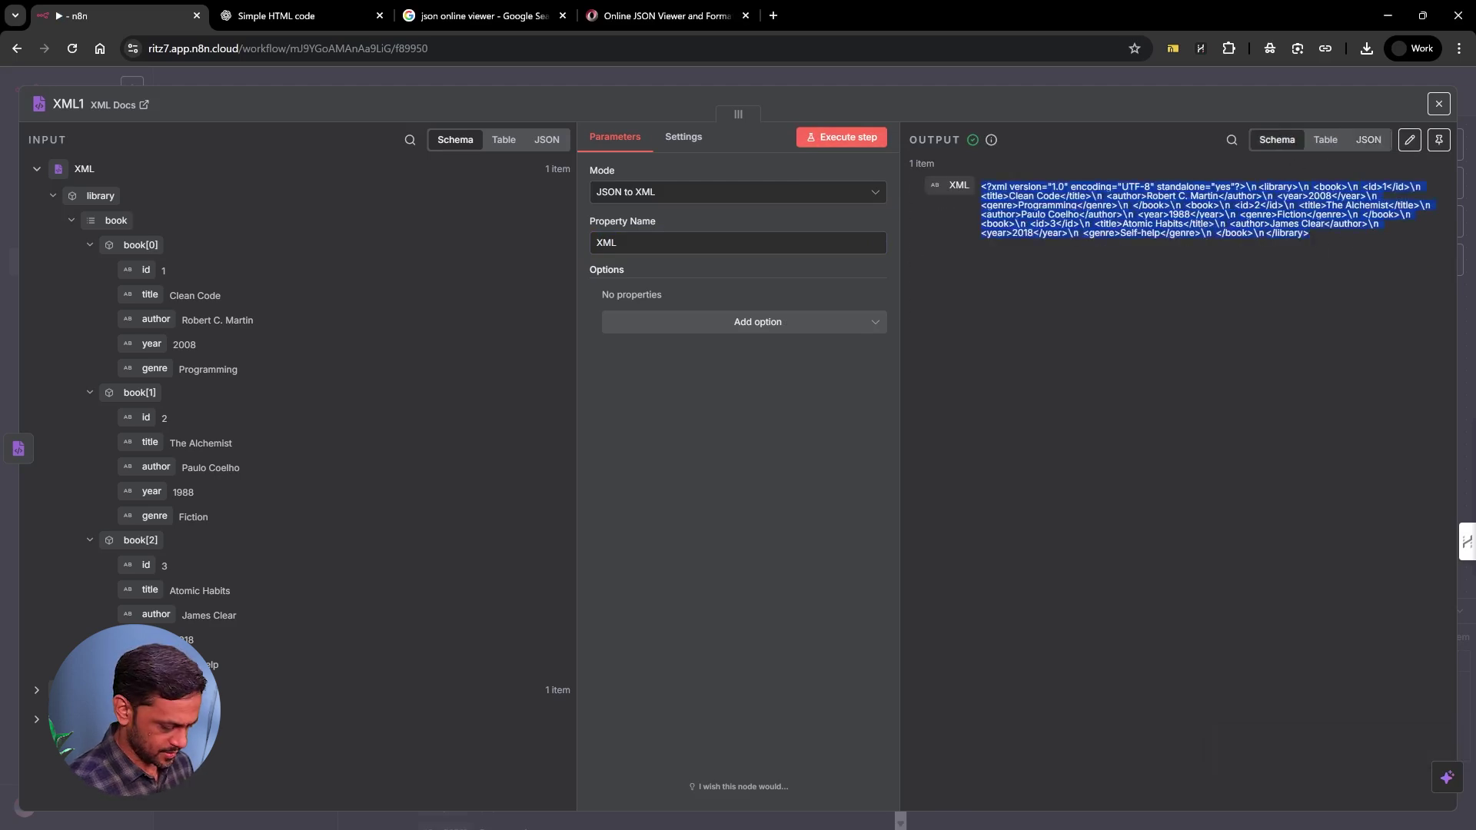
left_click(333, 14)
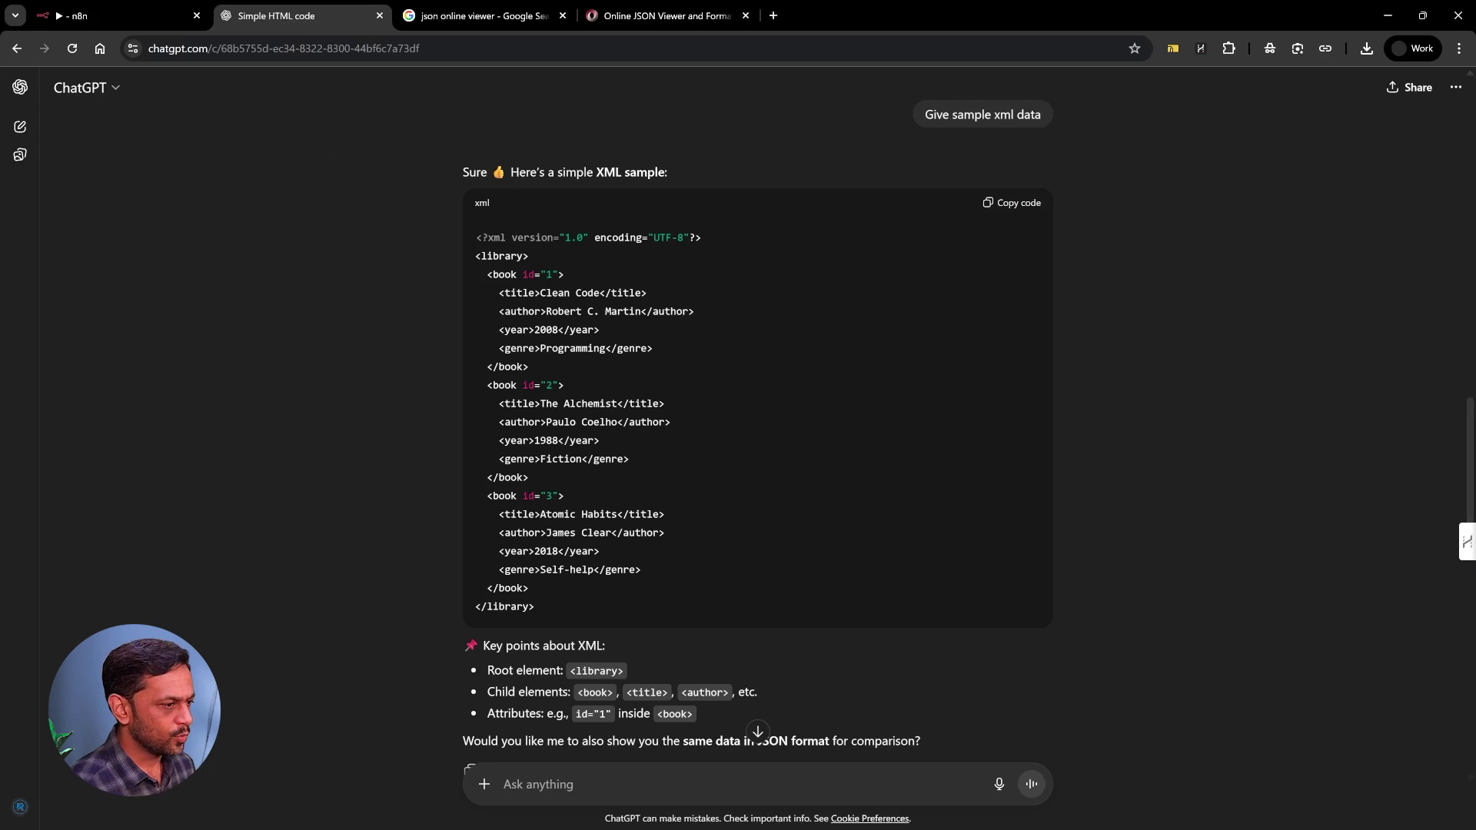
key("ctrl+v")
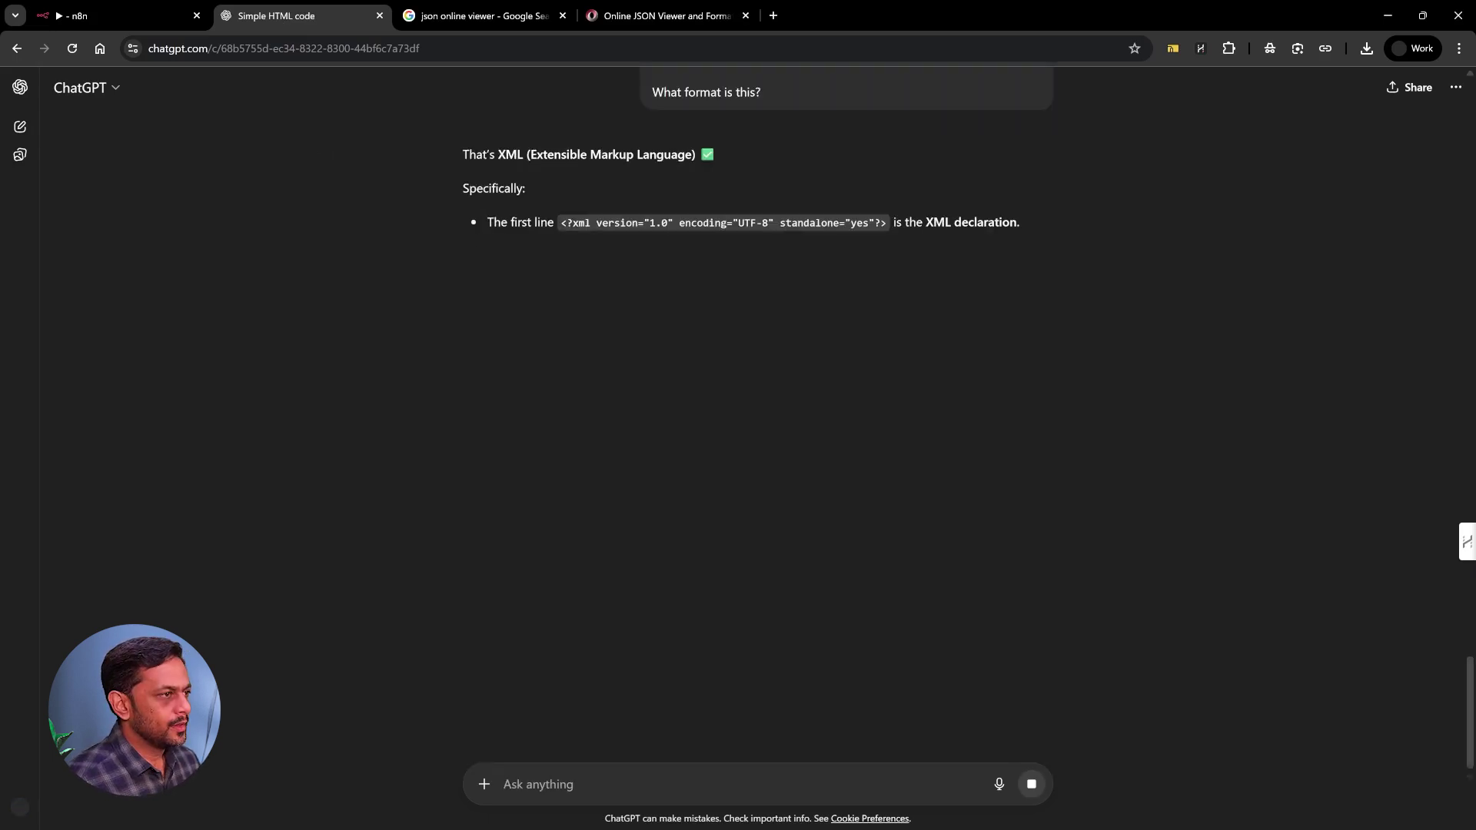
- Search Google for "xml online viewer" and open the onlineviewer.net result in a new tab
left_click(485, 16)
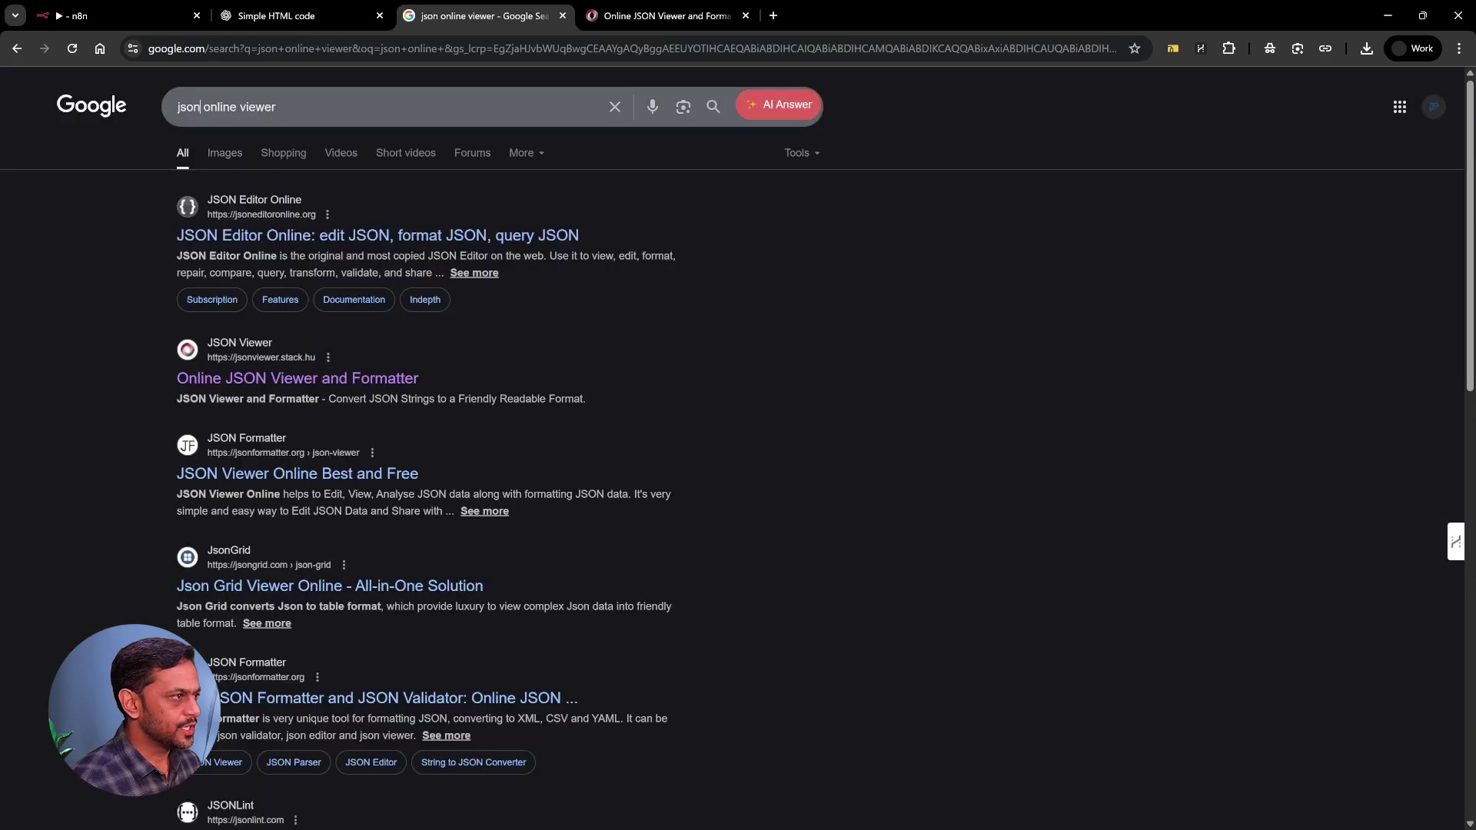
double_click(193, 106)
type("xml")
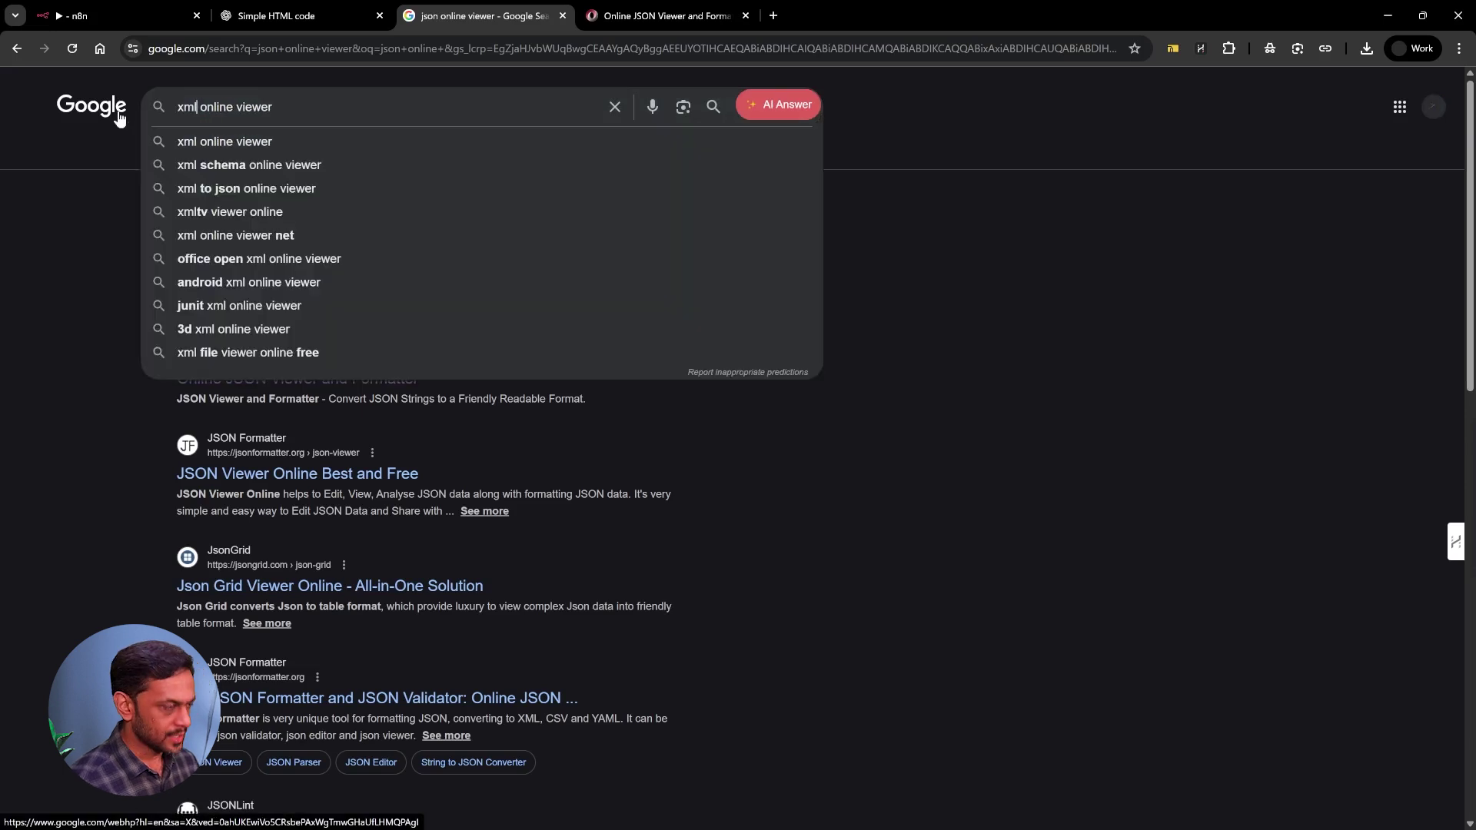
key("Return")
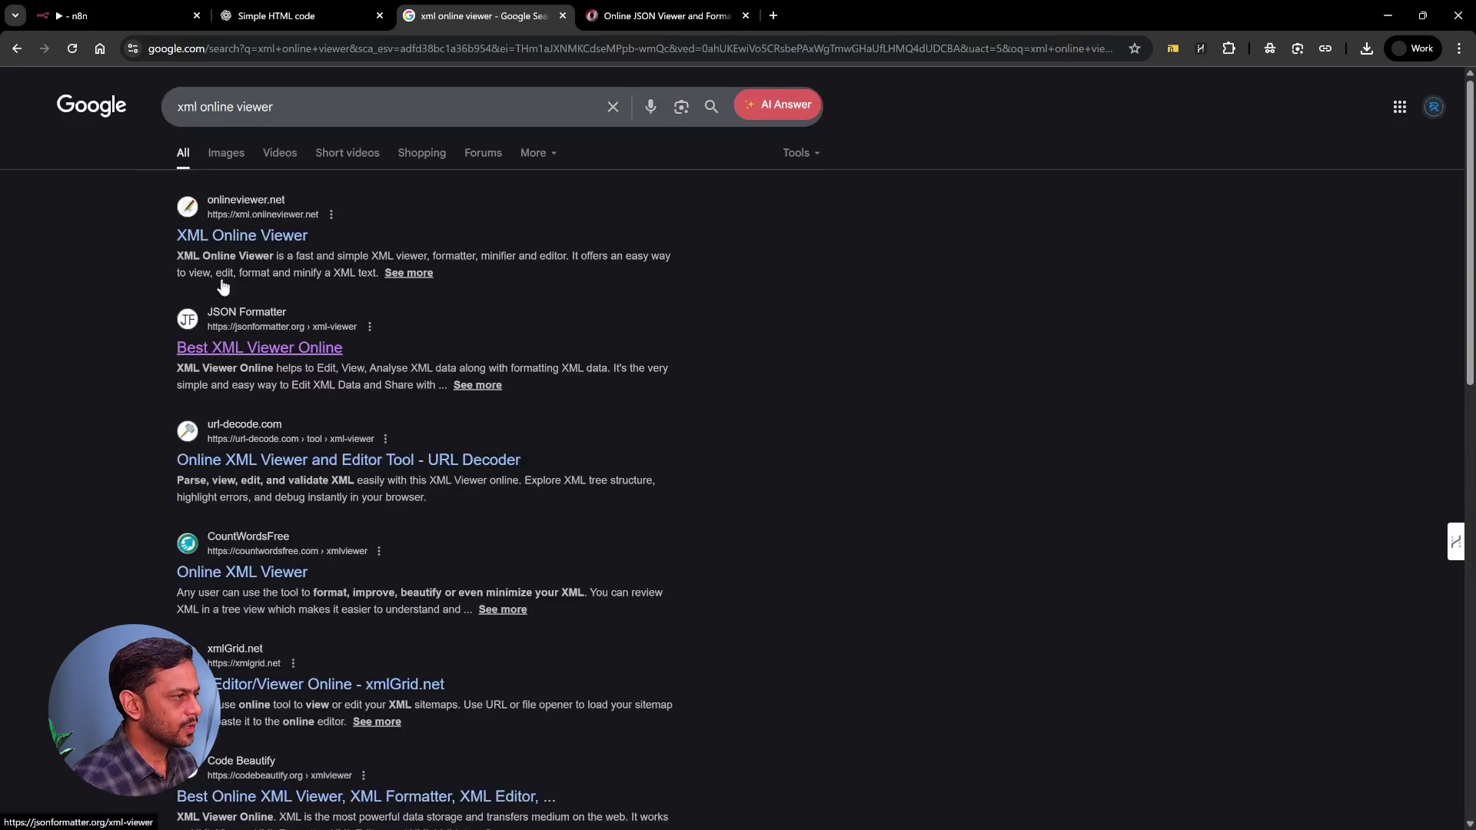
middle_click(242, 235)
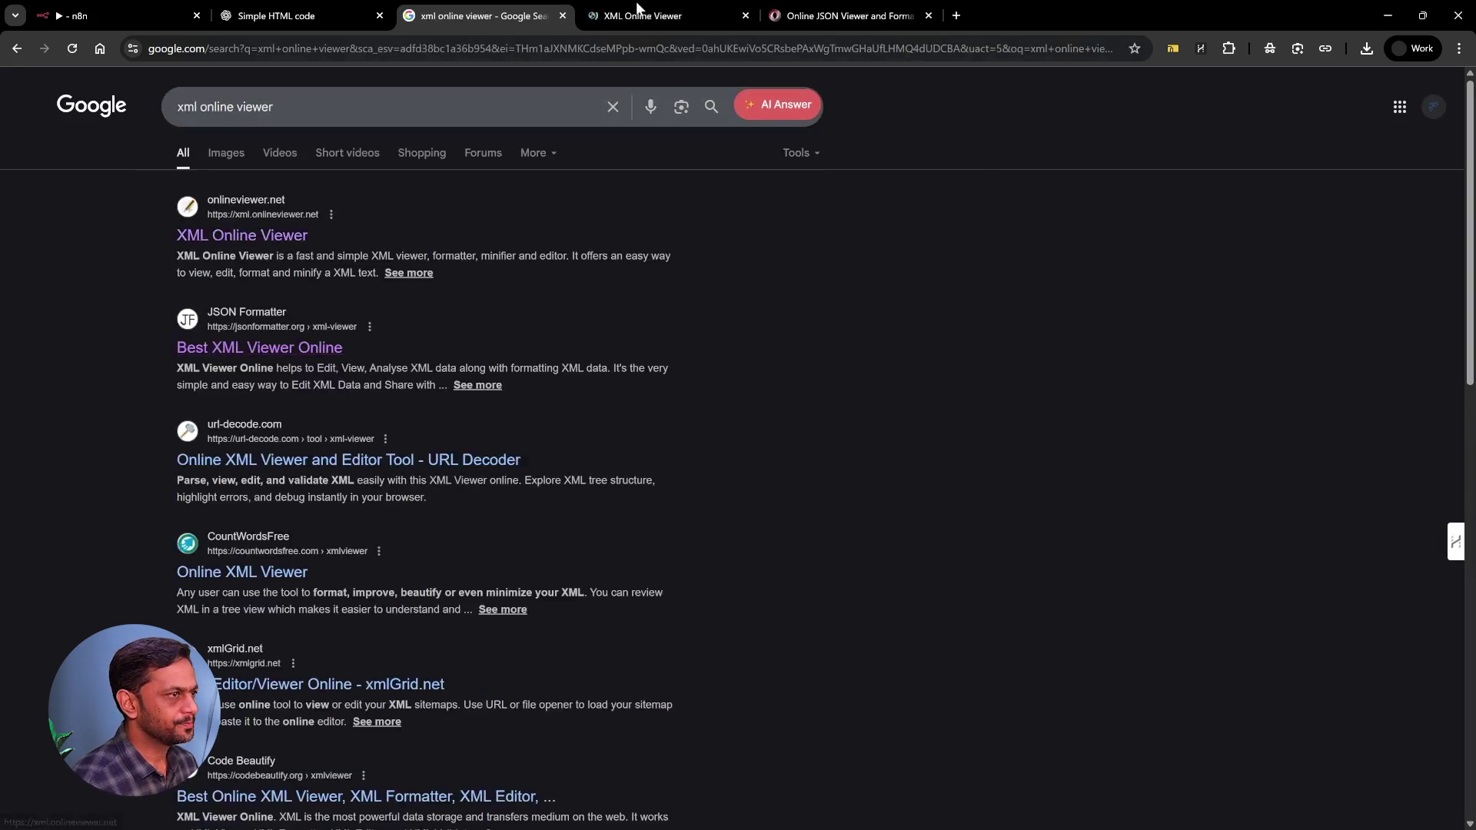
- Paste the copied XML into XML Online Viewer and format it
left_click(635, 9)
key("ctrl+v")
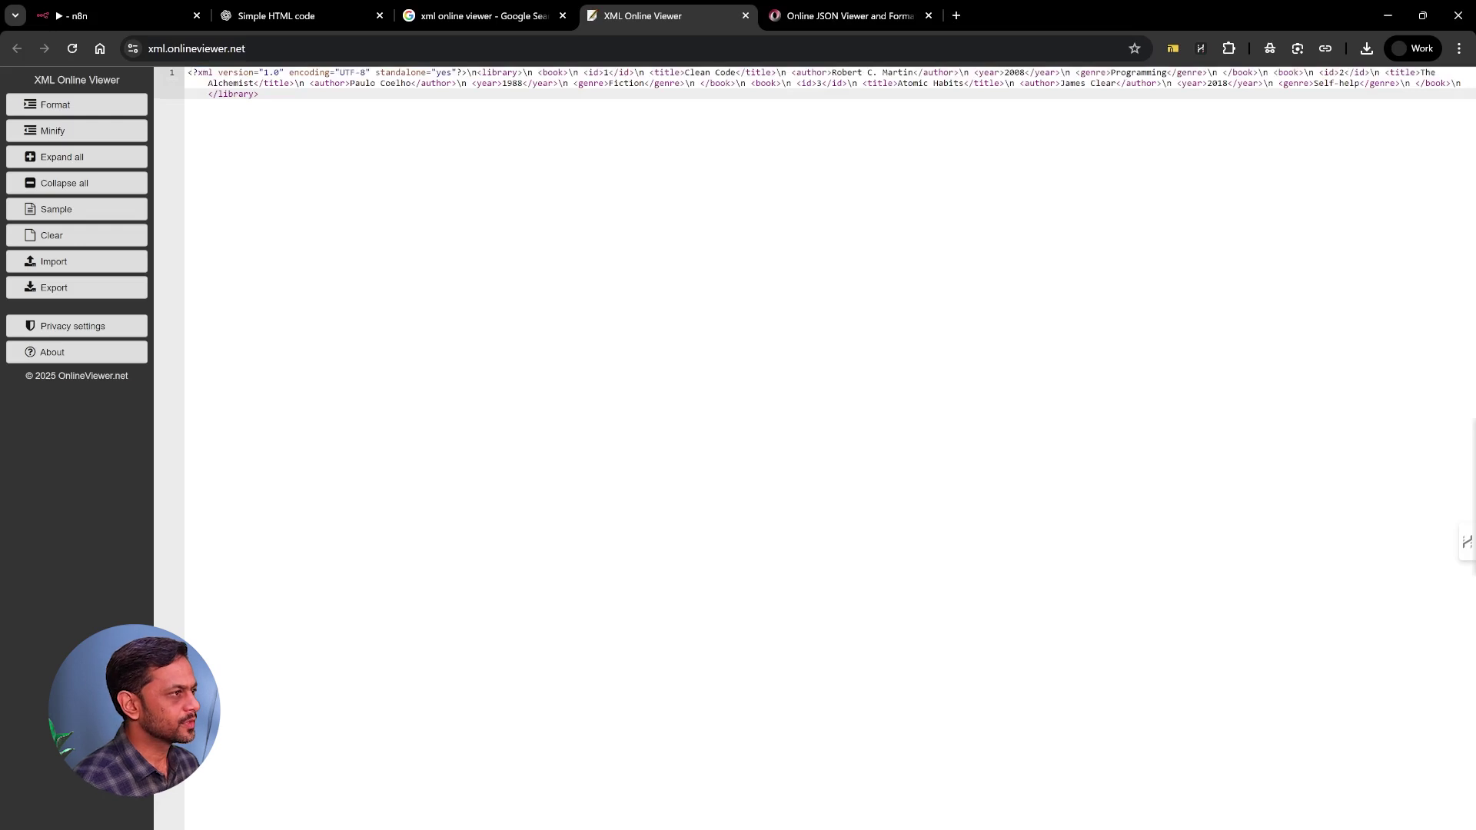
left_click(74, 111)
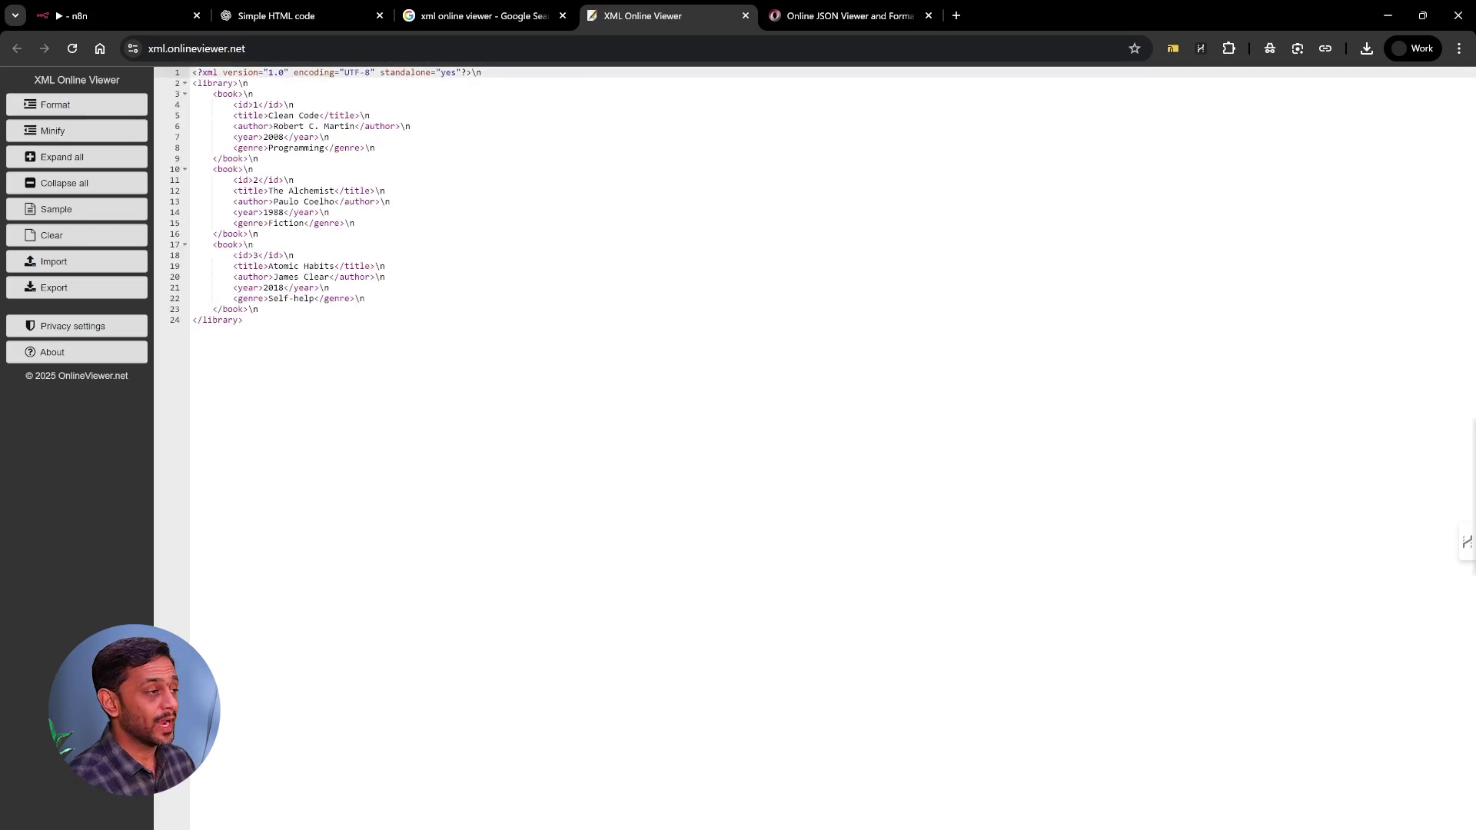
- Return to the n8n workflow and add a Sentiment Analysis node in the empty area below the XML nodes
left_click(108, 15)
left_click(681, 80)
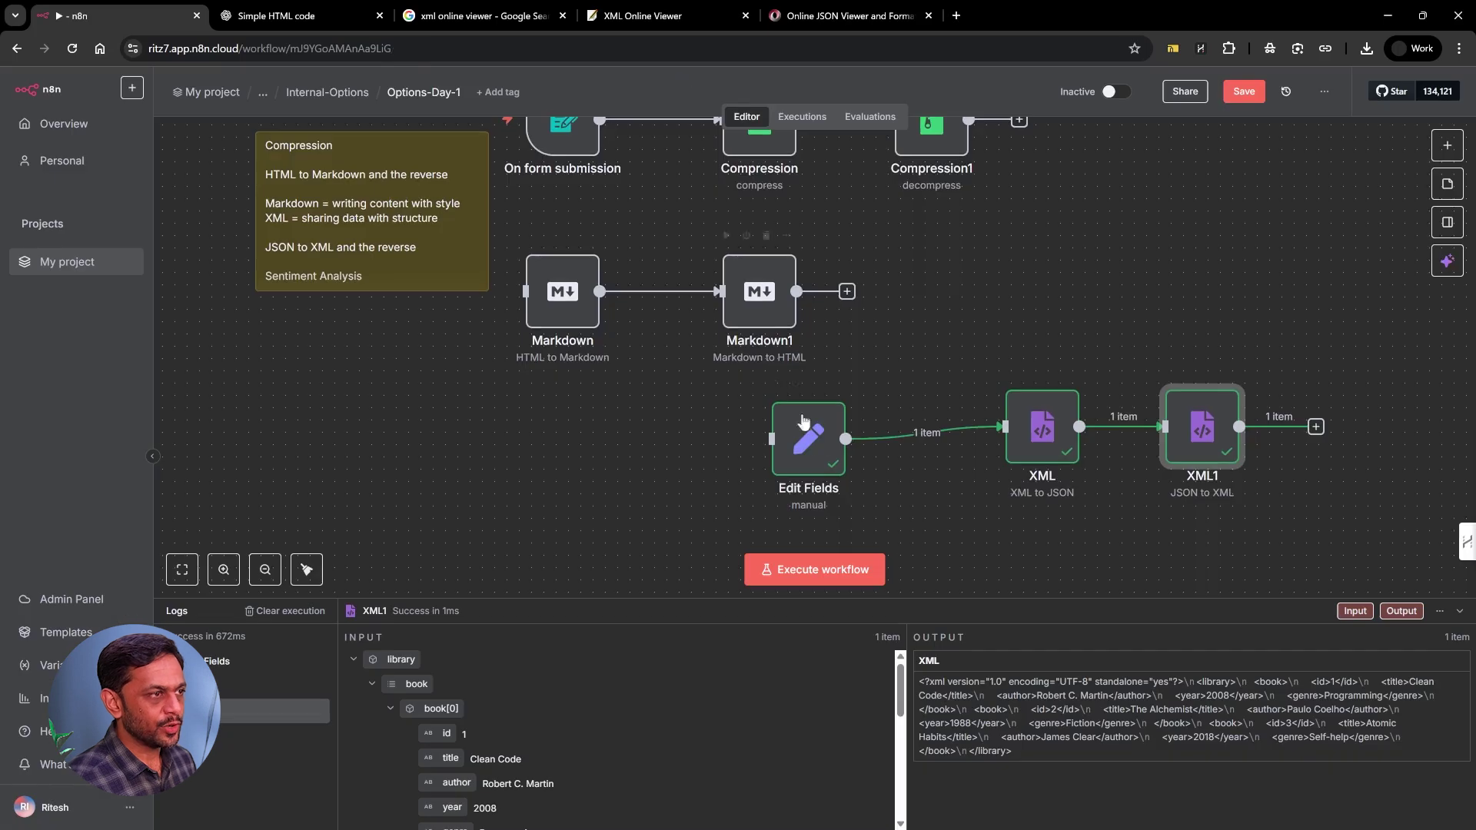
scroll(822, 440, "down", 1)
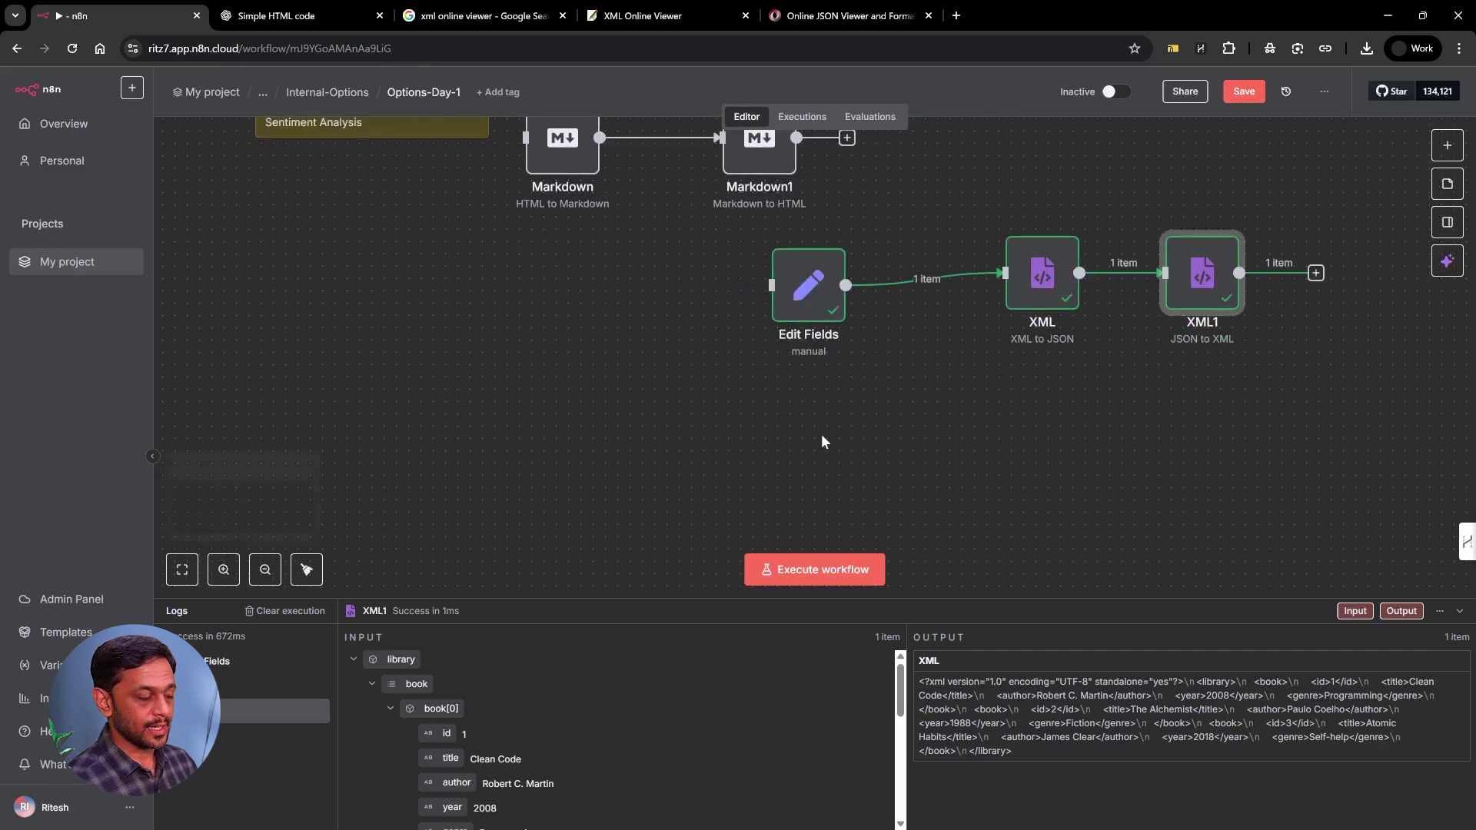
scroll(821, 442, "up", 3)
scroll(821, 442, "down", 5)
scroll(821, 433, "down", 4)
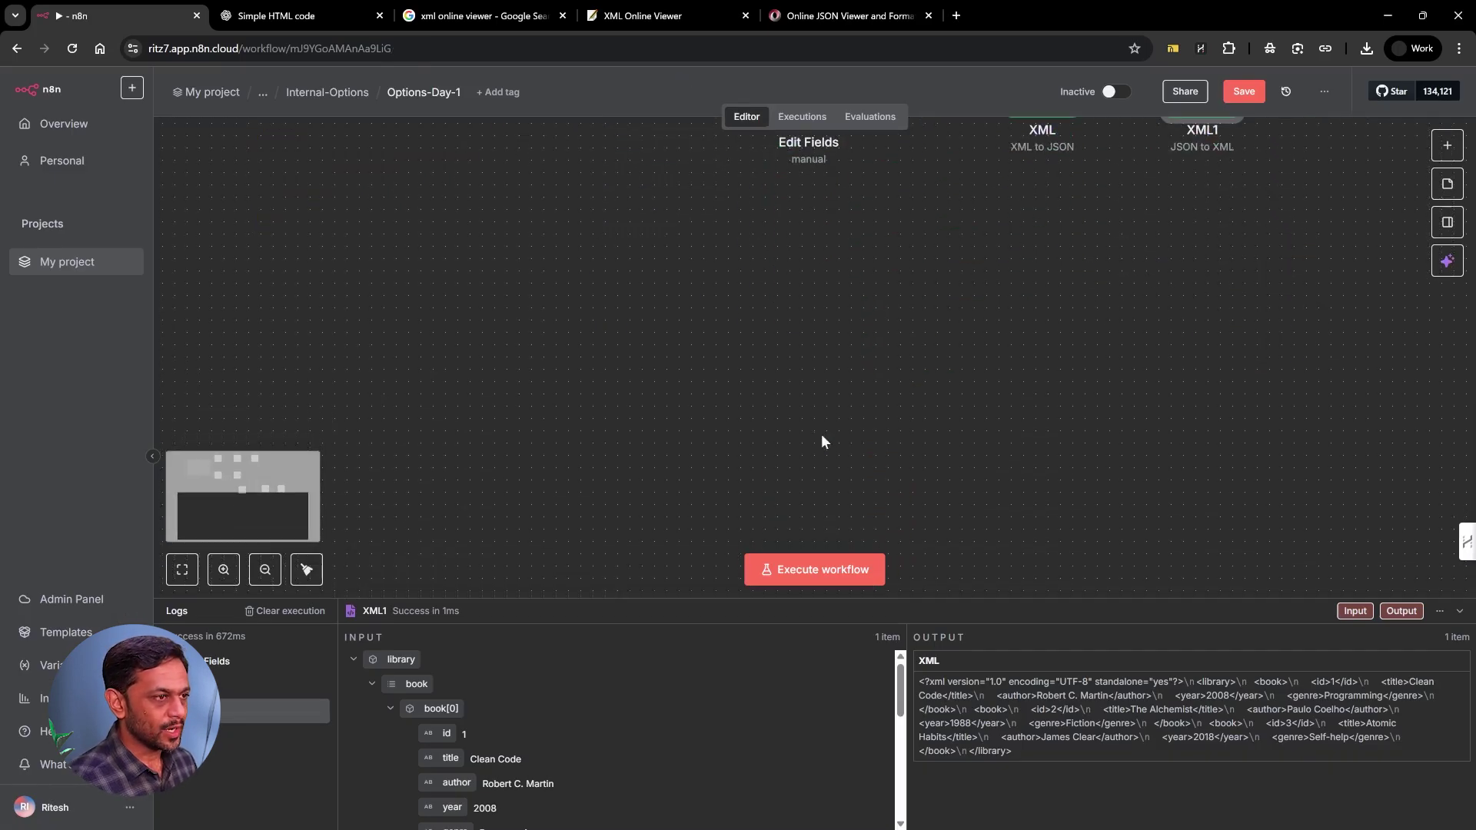
left_click(1447, 145)
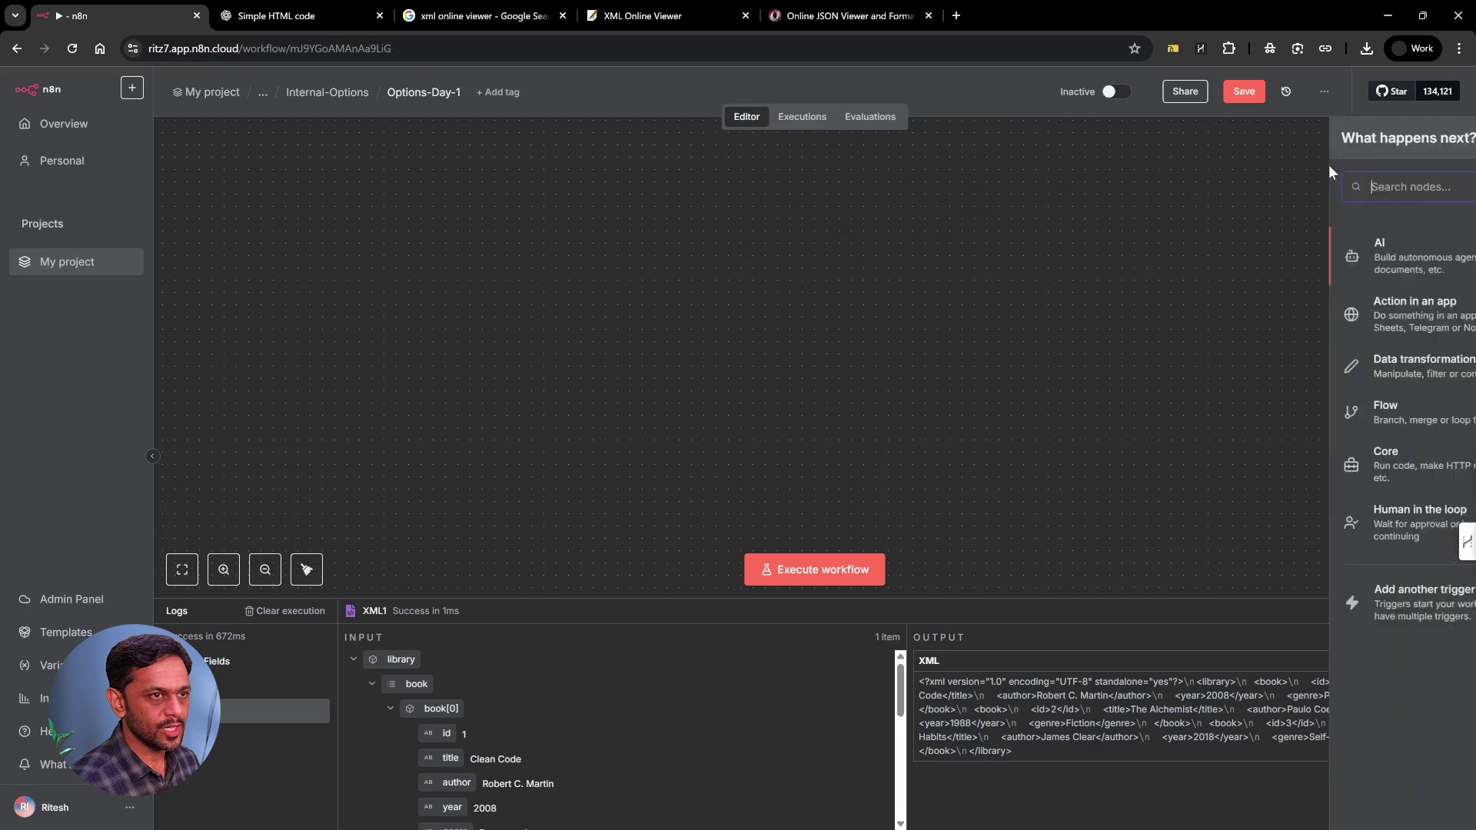
type("sentimen")
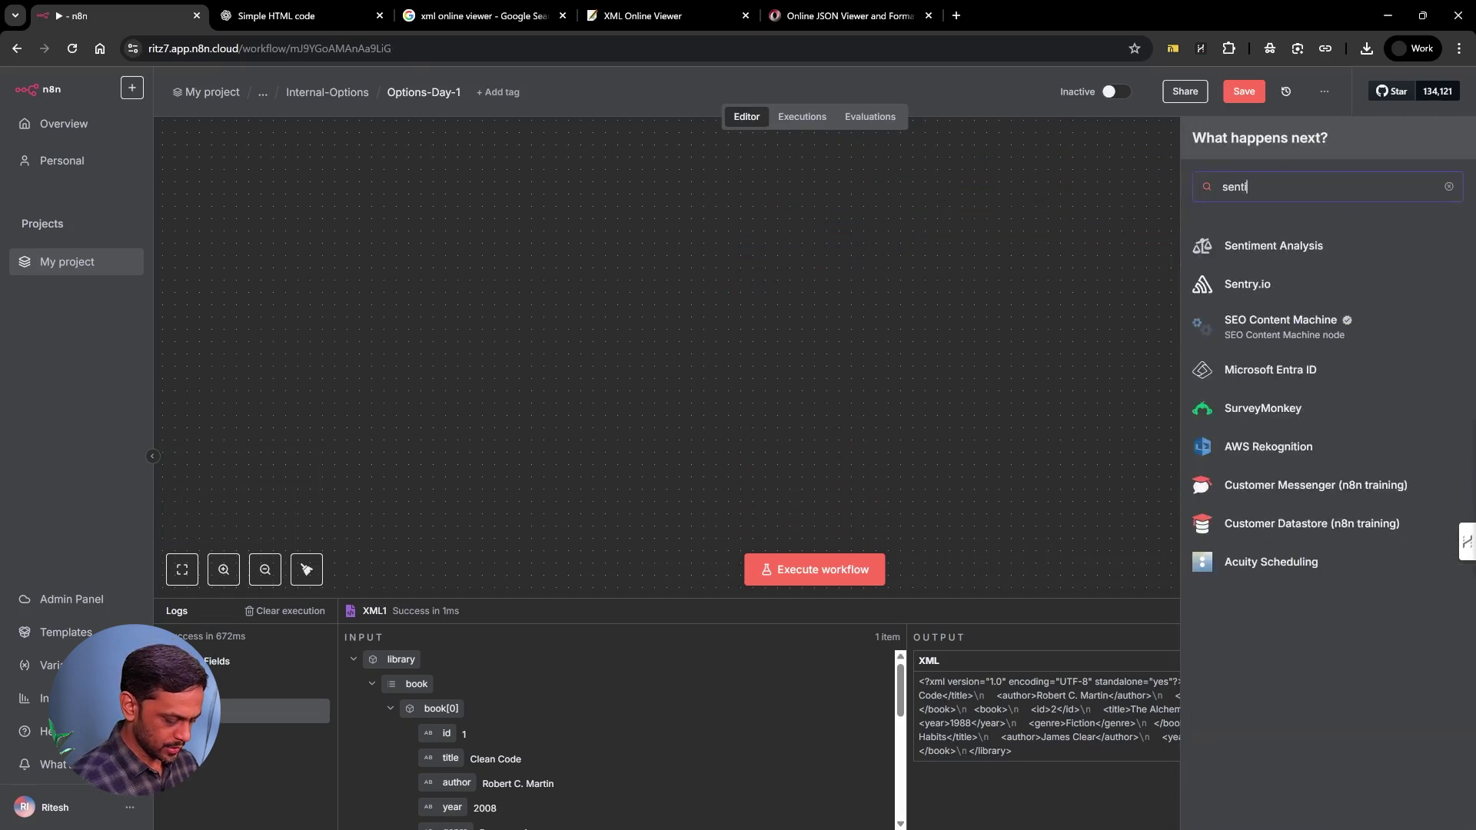
left_click(1276, 246)
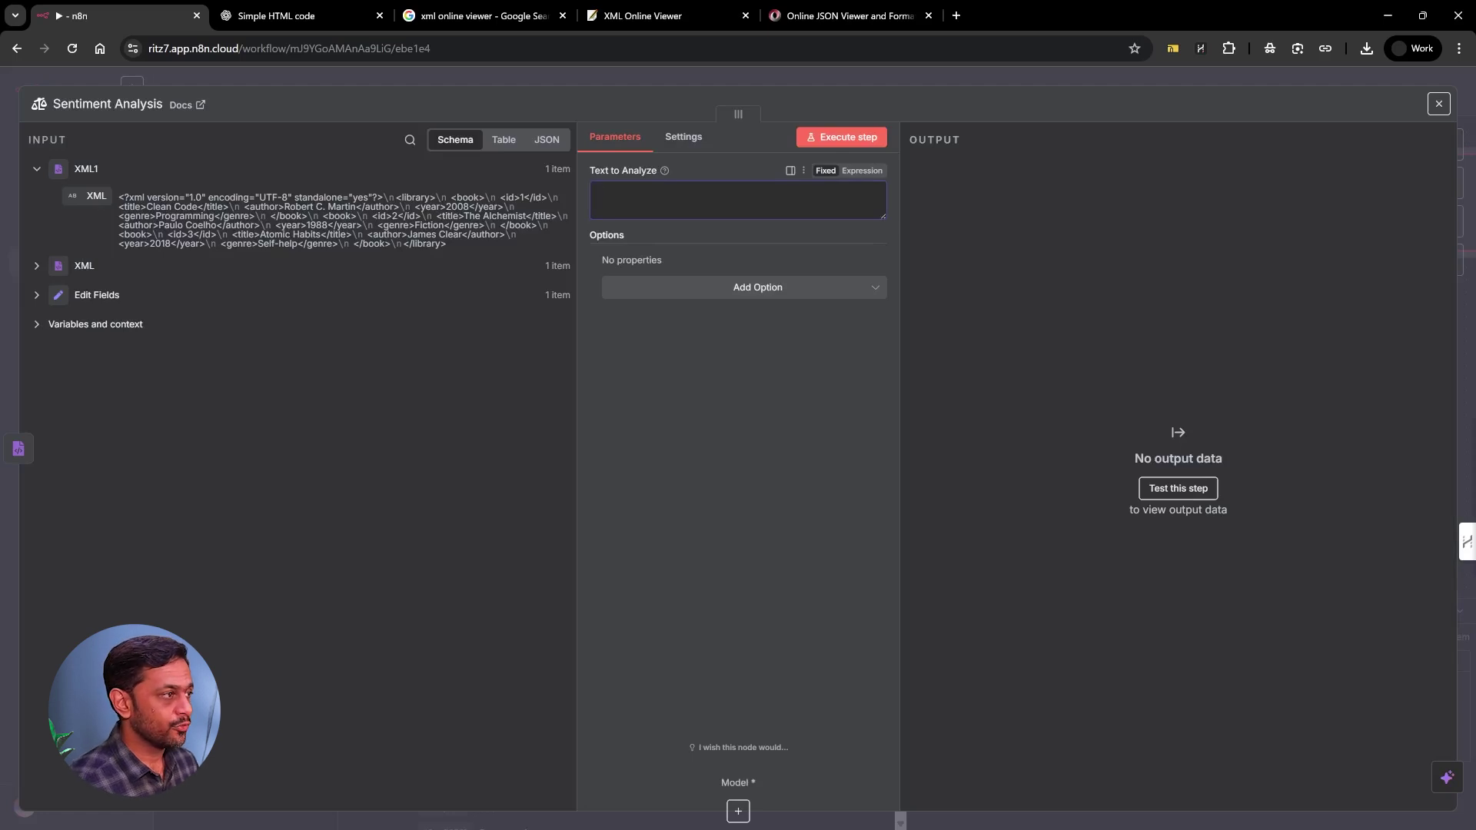
- Check the Sentiment Analysis node's available options and set its text to analyze to "I love this product"
left_click(671, 289)
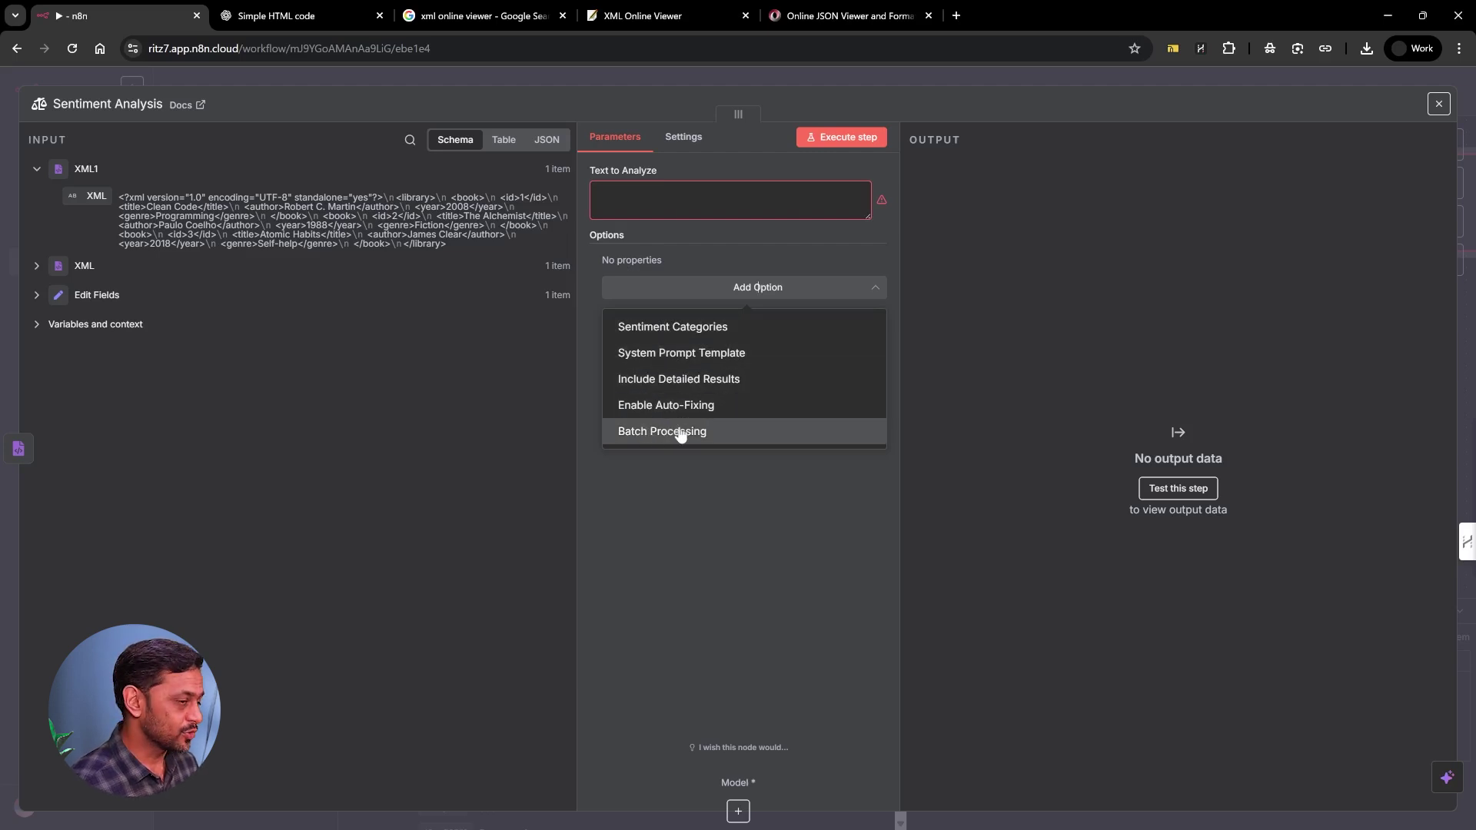
left_click(690, 489)
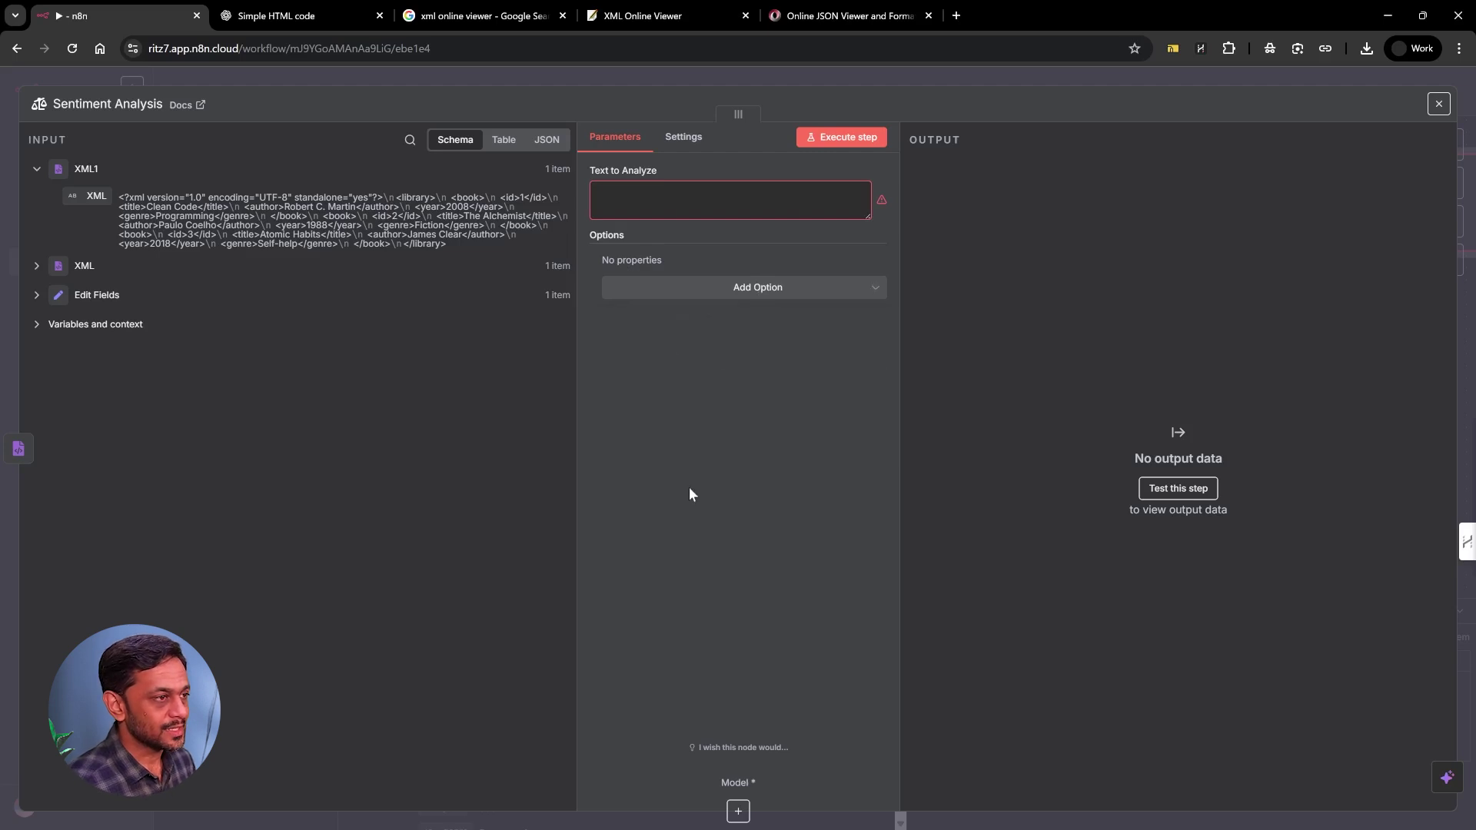
left_click(600, 194)
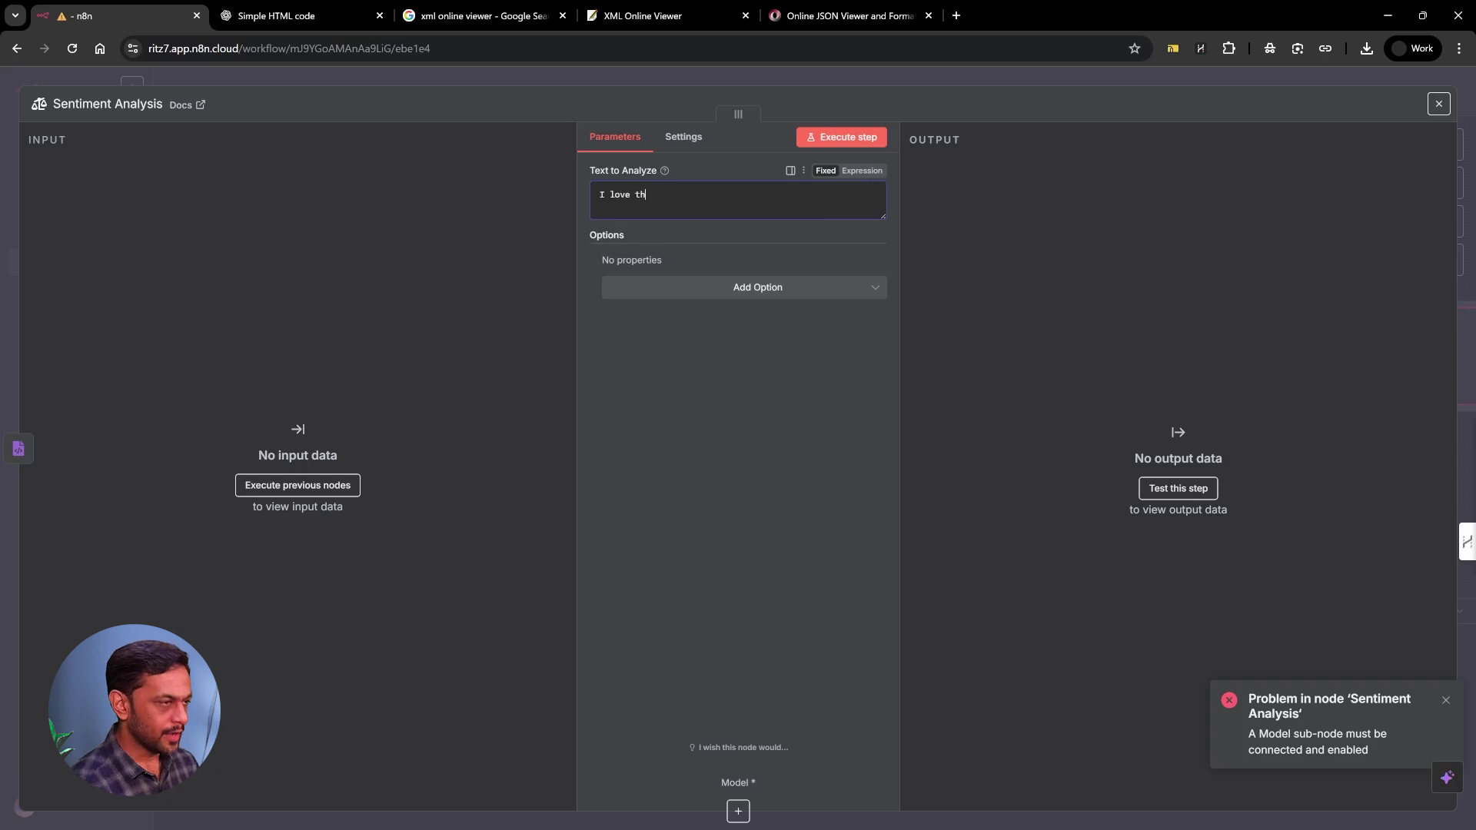
type("product")
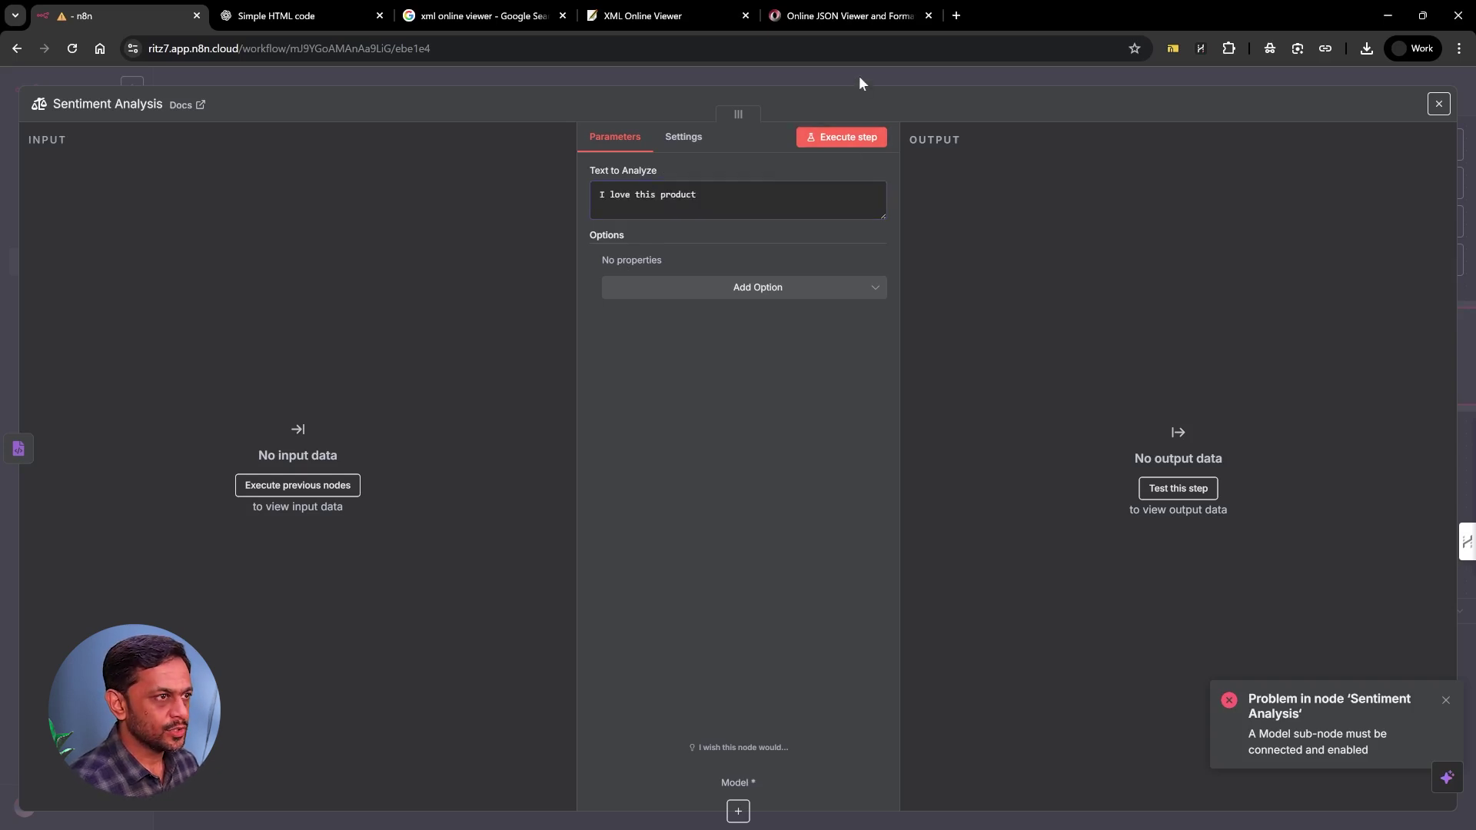
left_click(860, 76)
- Remove the connection from the JSON to XML node to Sentiment Analysis, and place the Sentiment Analysis node below Edit Fields
scroll(1388, 385, "right", 3)
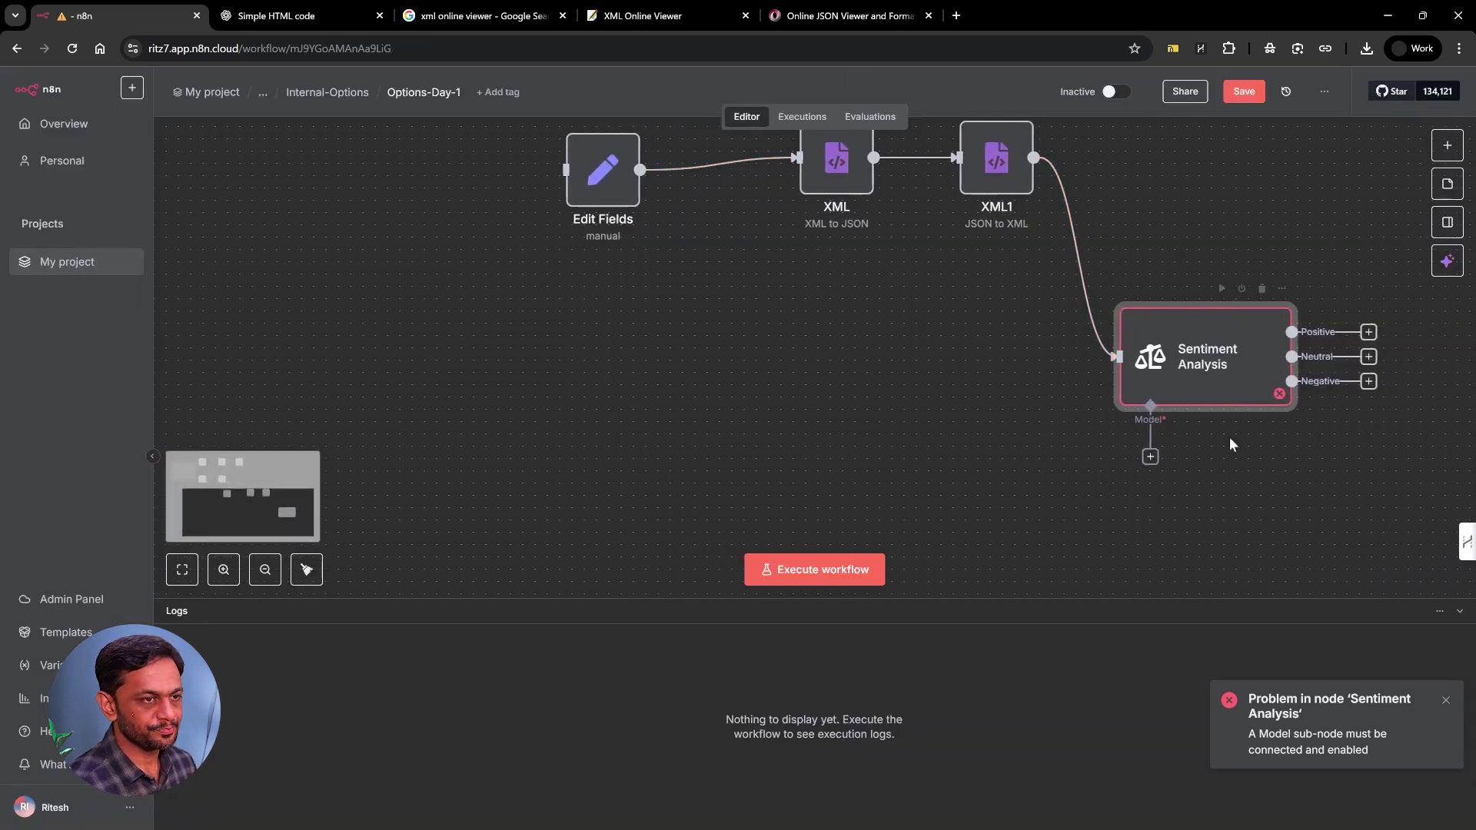
left_click(1090, 258)
left_click_drag(1129, 340, 563, 362)
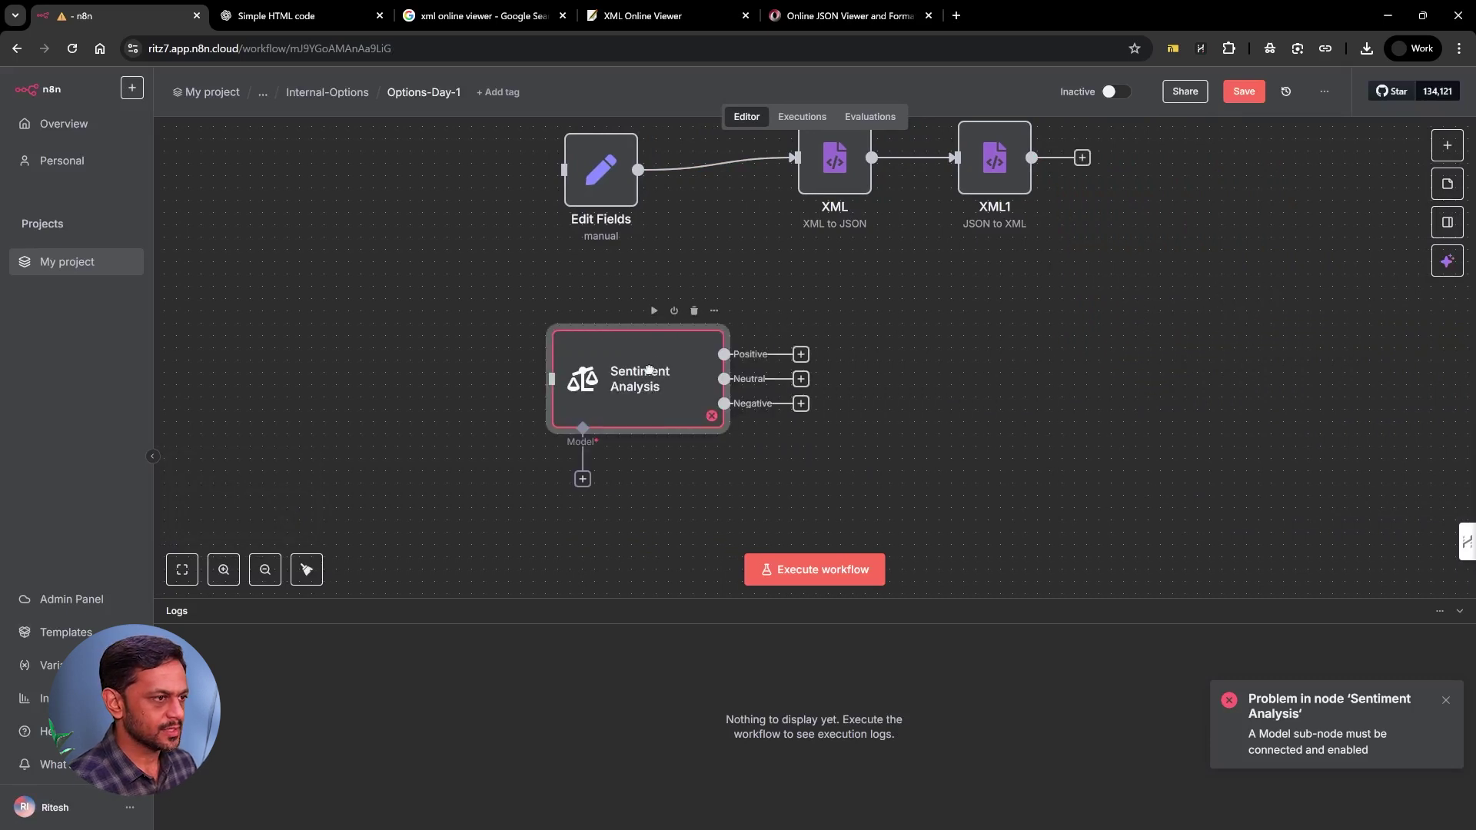
- Attach an OpenAI Chat Model to the Sentiment Analysis node, using the OpenAi account 3 credential
left_click(582, 478)
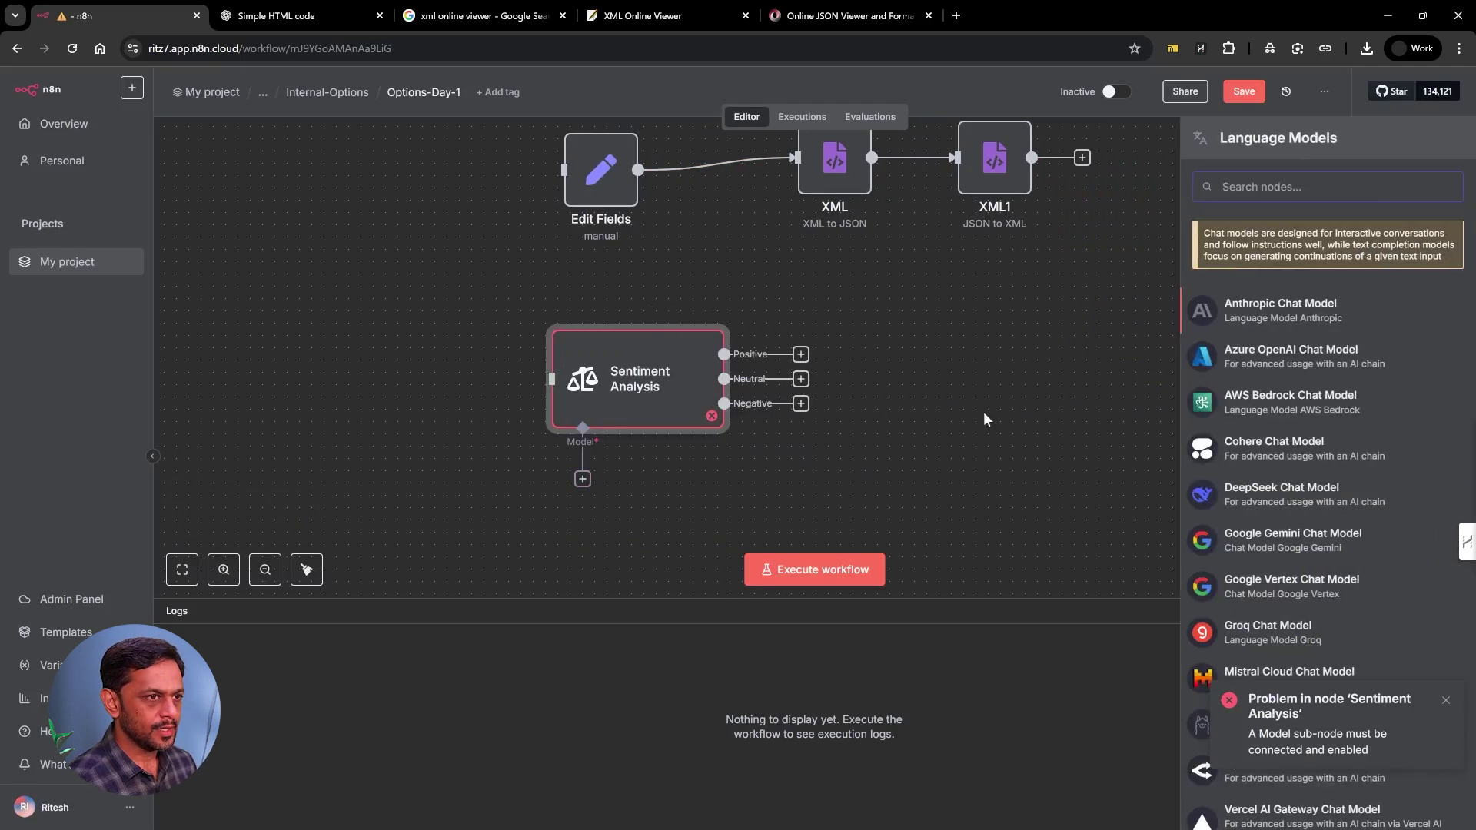
type("open")
key("Return")
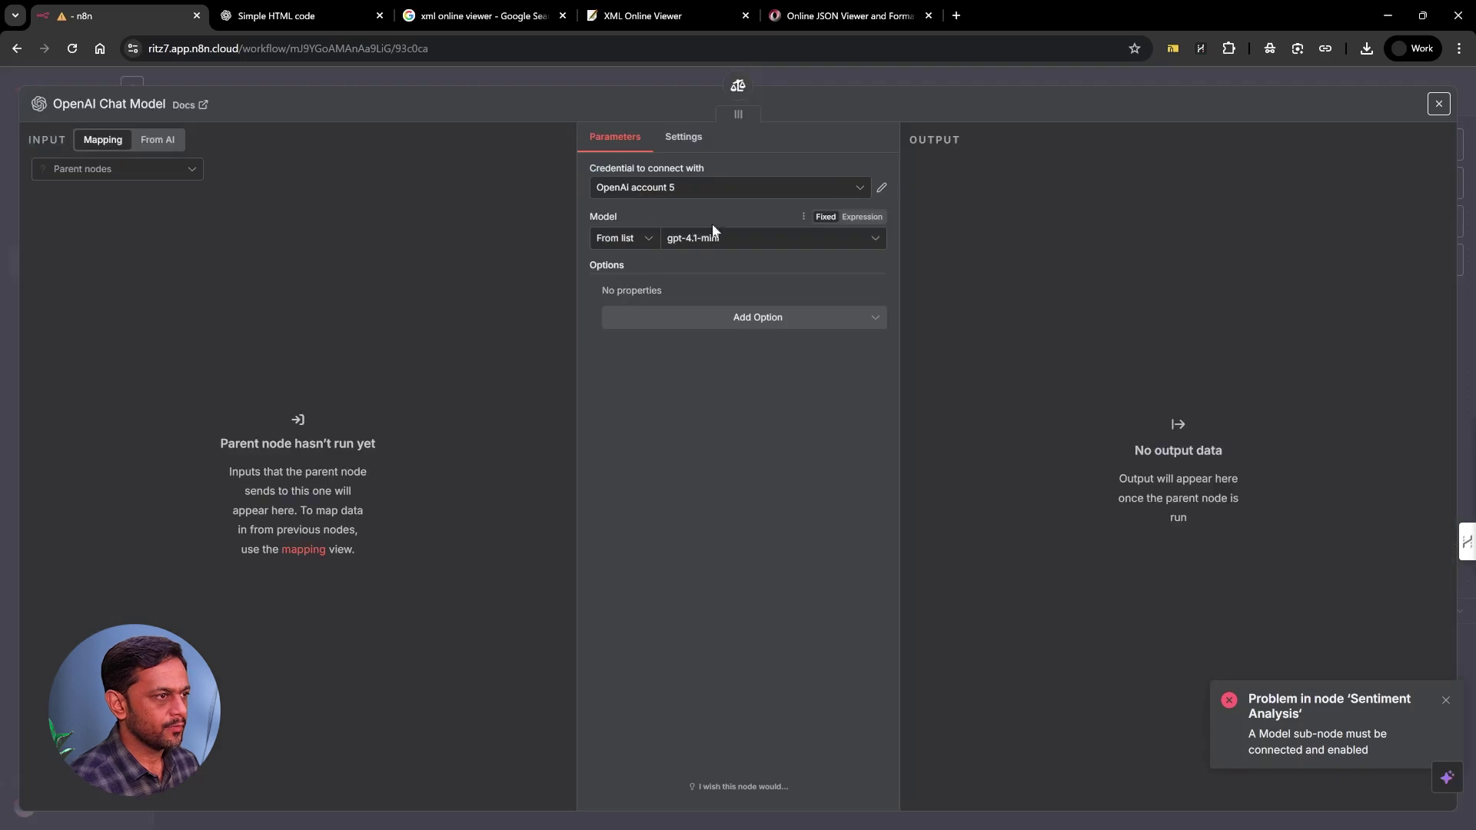
left_click(682, 189)
scroll(658, 284, "down", 1)
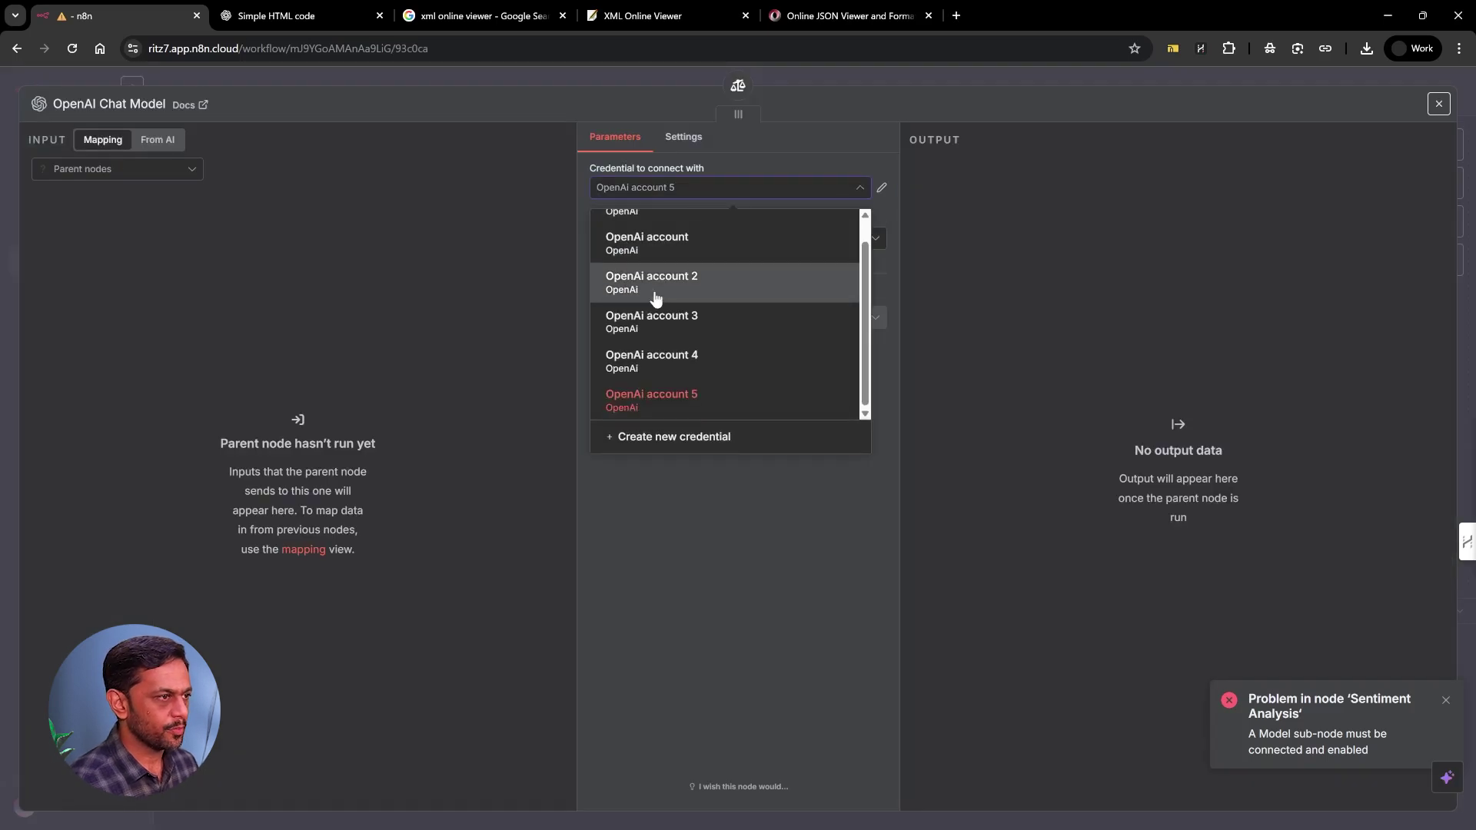
left_click(665, 323)
left_click(806, 76)
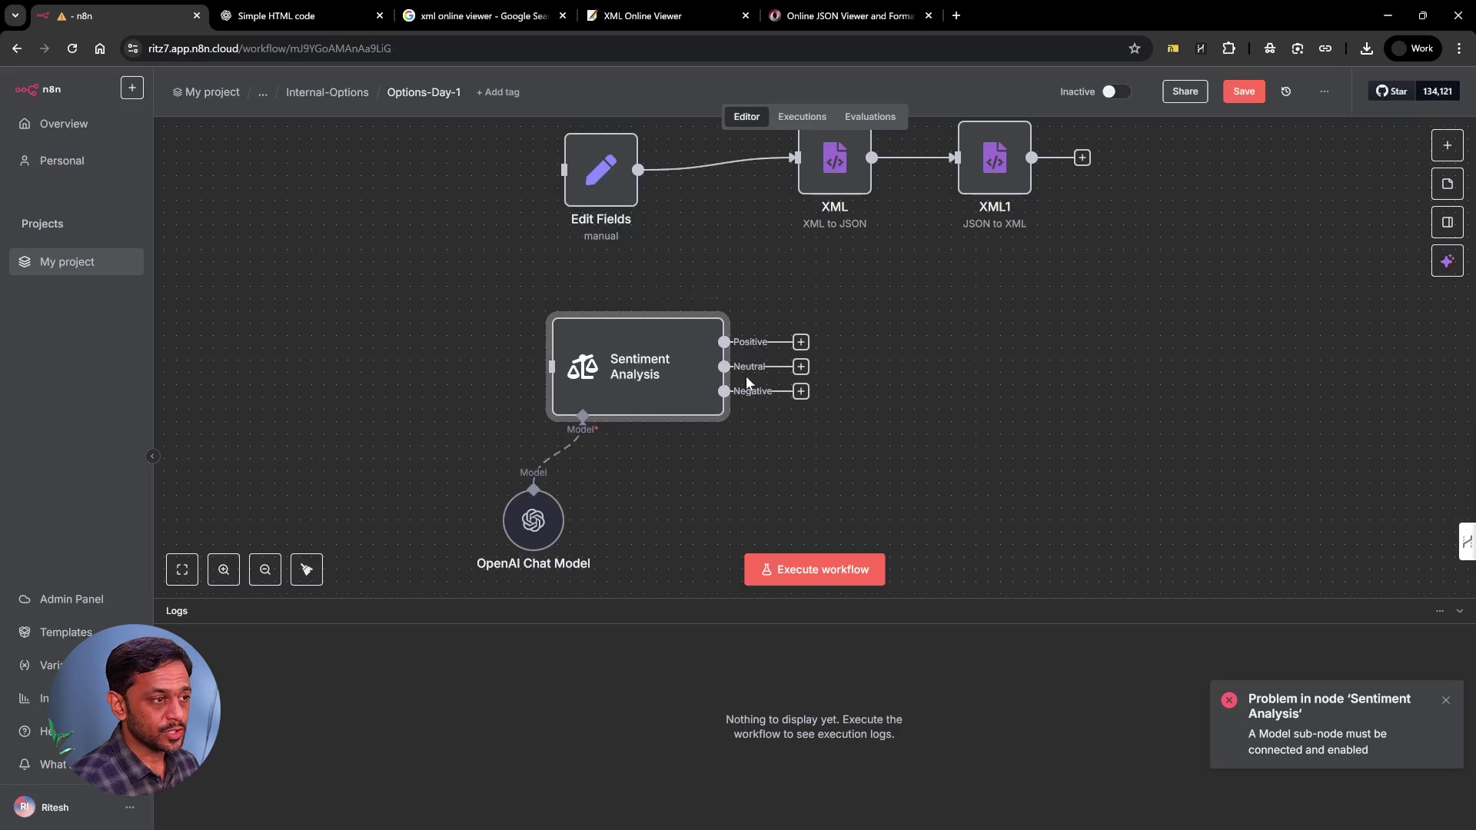
- Test the Sentiment Analysis node with its existing text, and again with the text to analyze changed to "I hate this product"
double_click(639, 368)
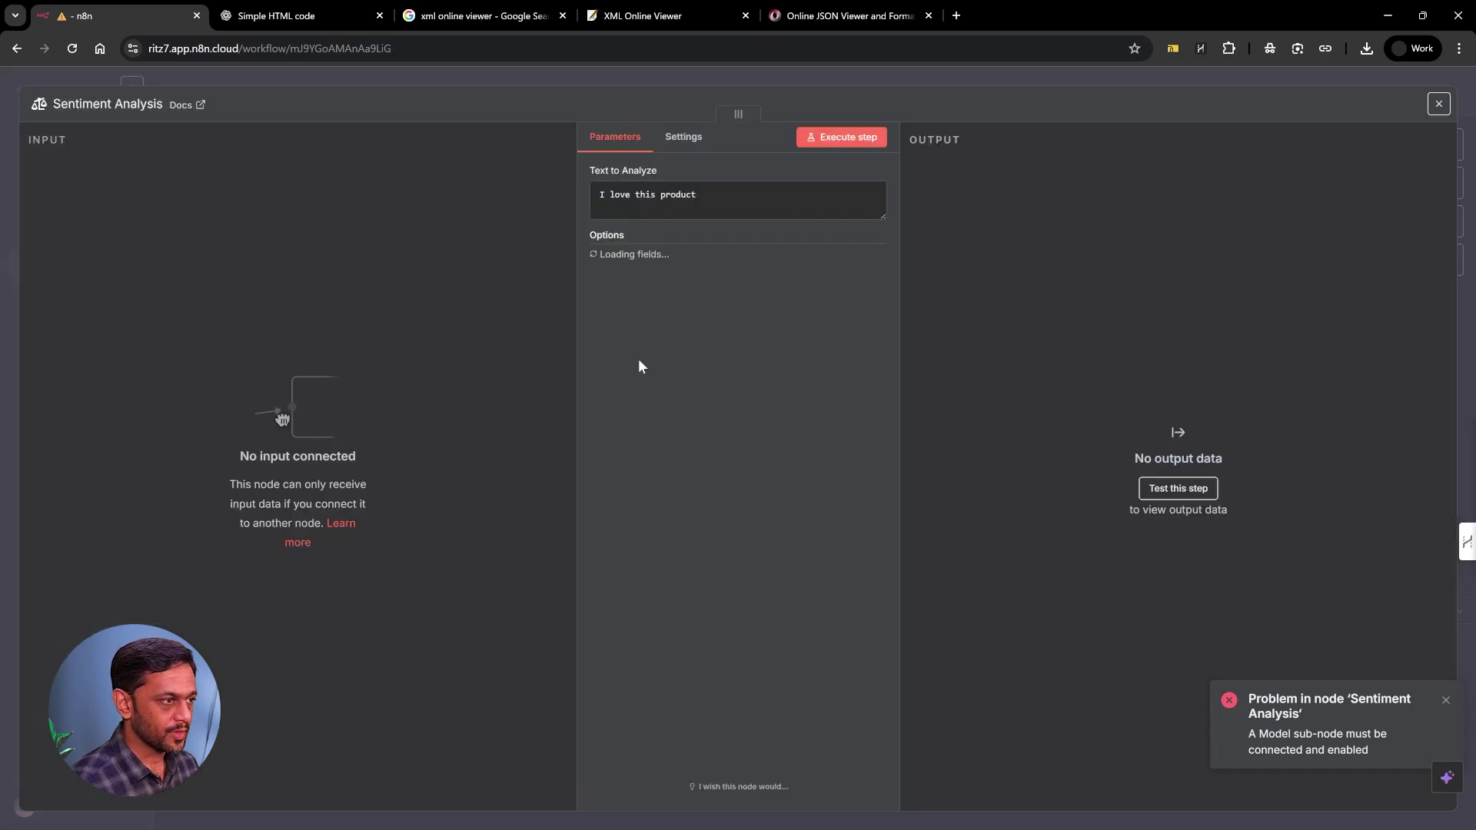
left_click(816, 137)
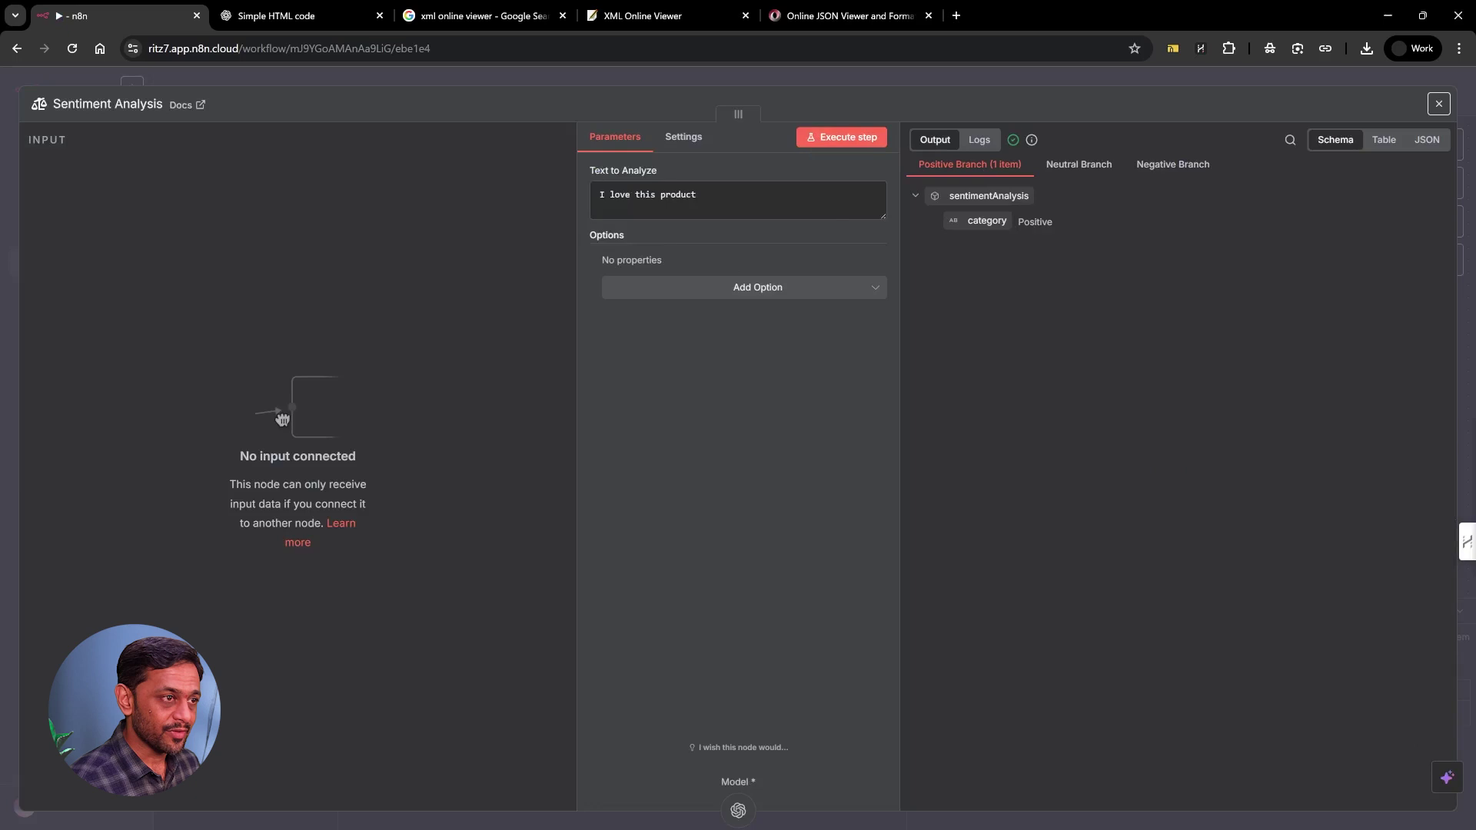
key("BackSpace")
key("BackSpace")
key("BackSpace")
key("BackSpace")
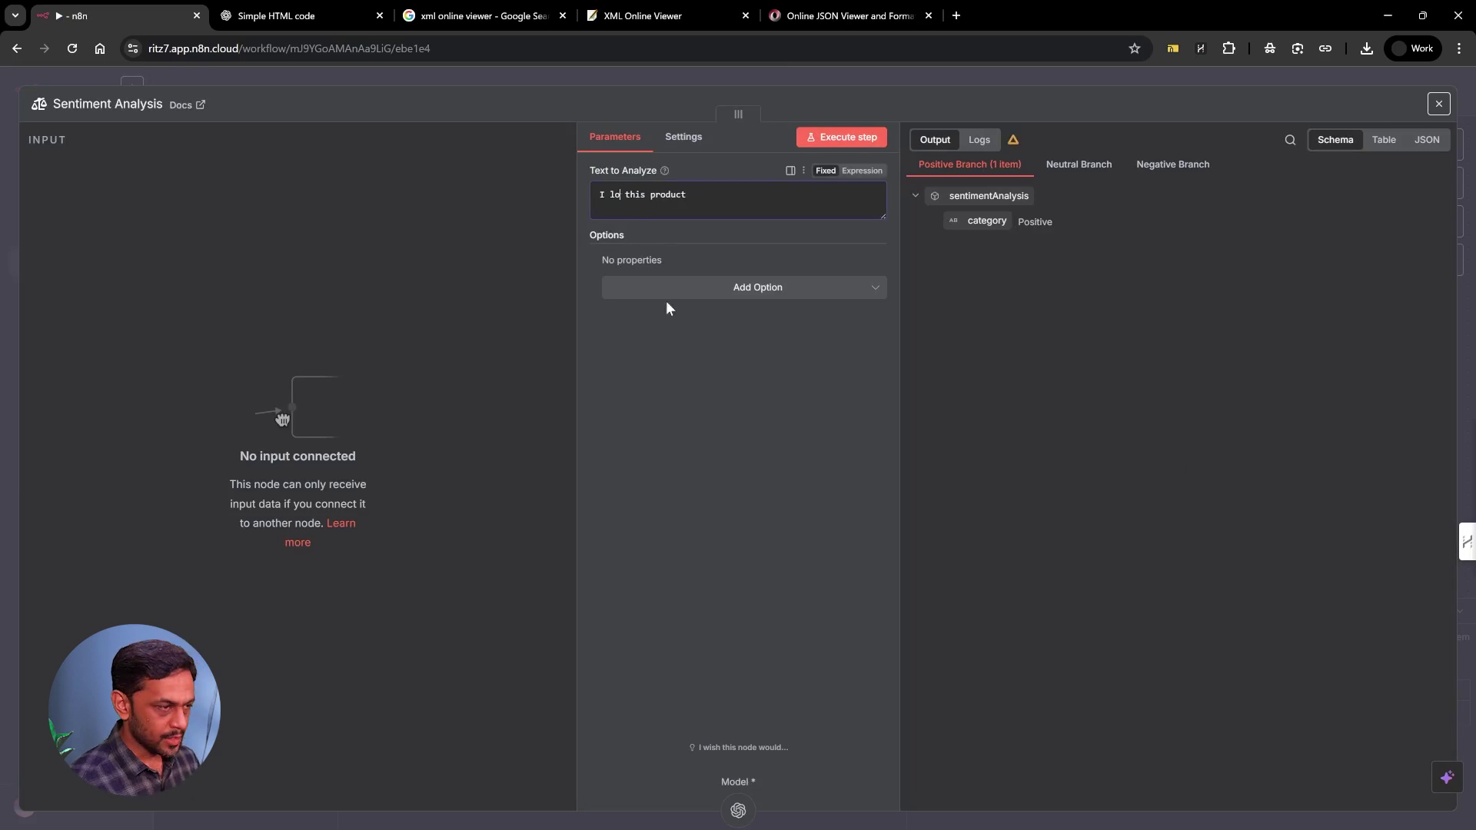
type("hate")
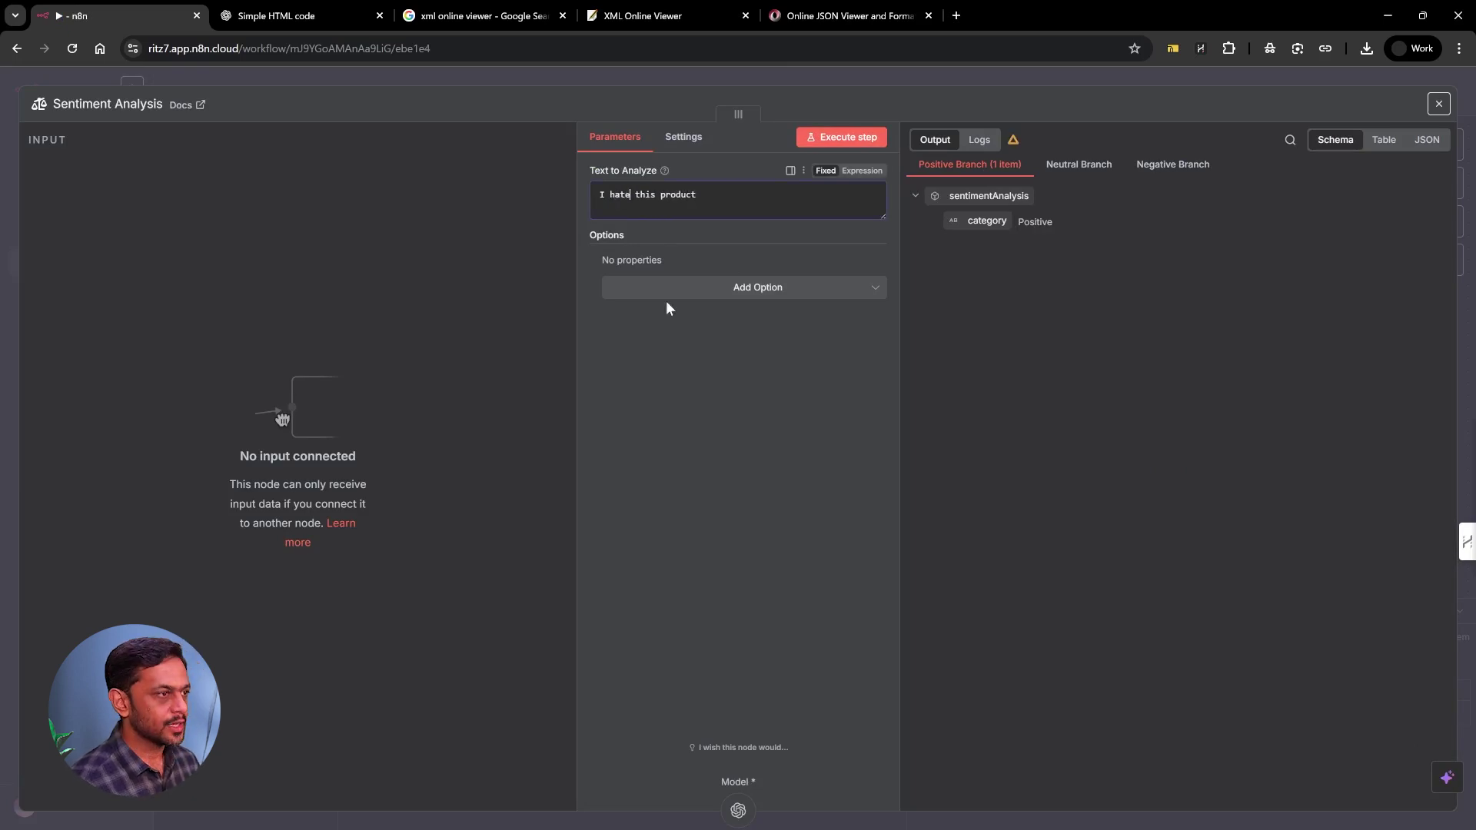
left_click(844, 137)
left_click(831, 139)
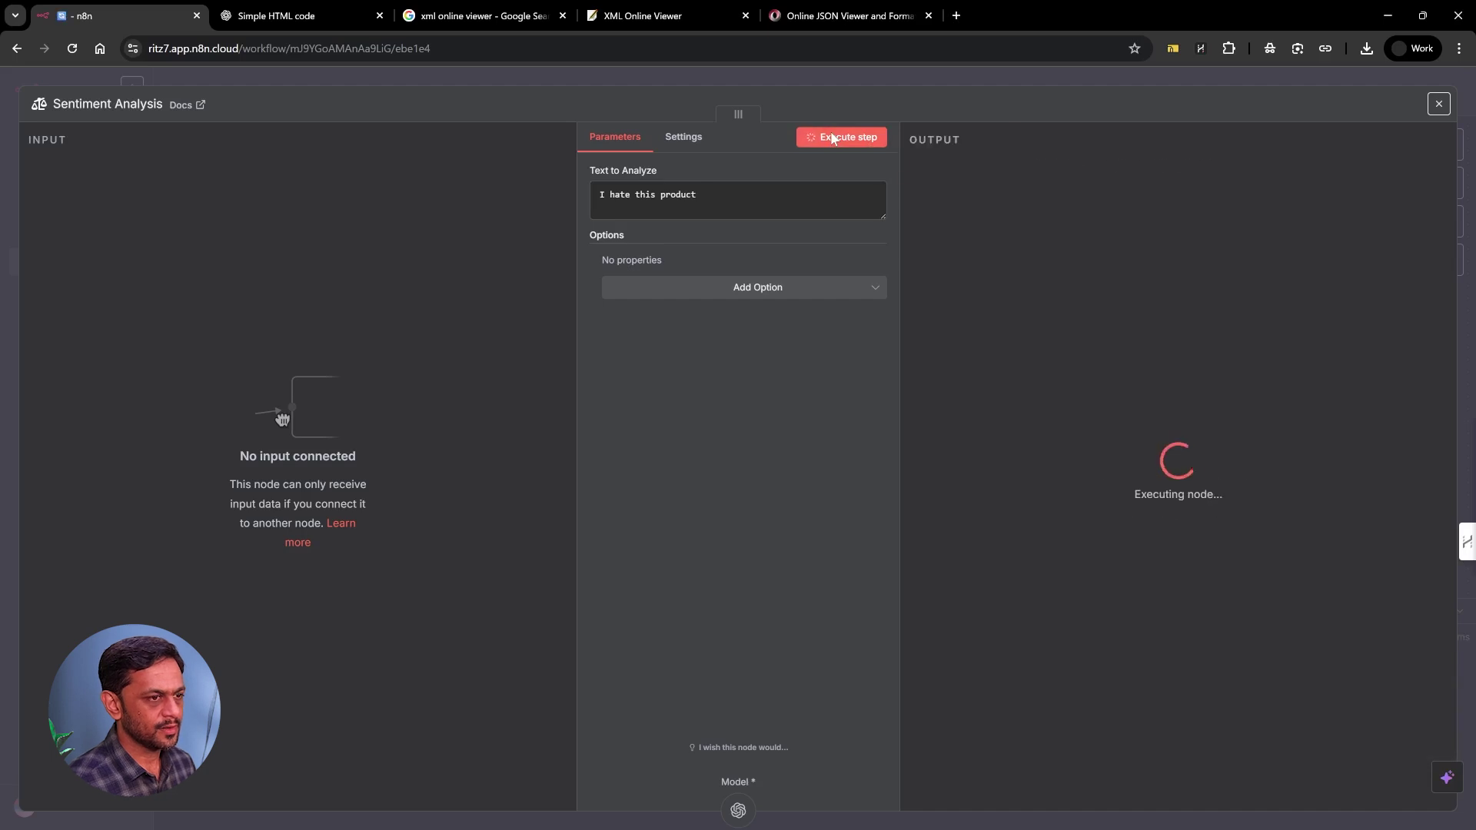
left_click(1176, 166)
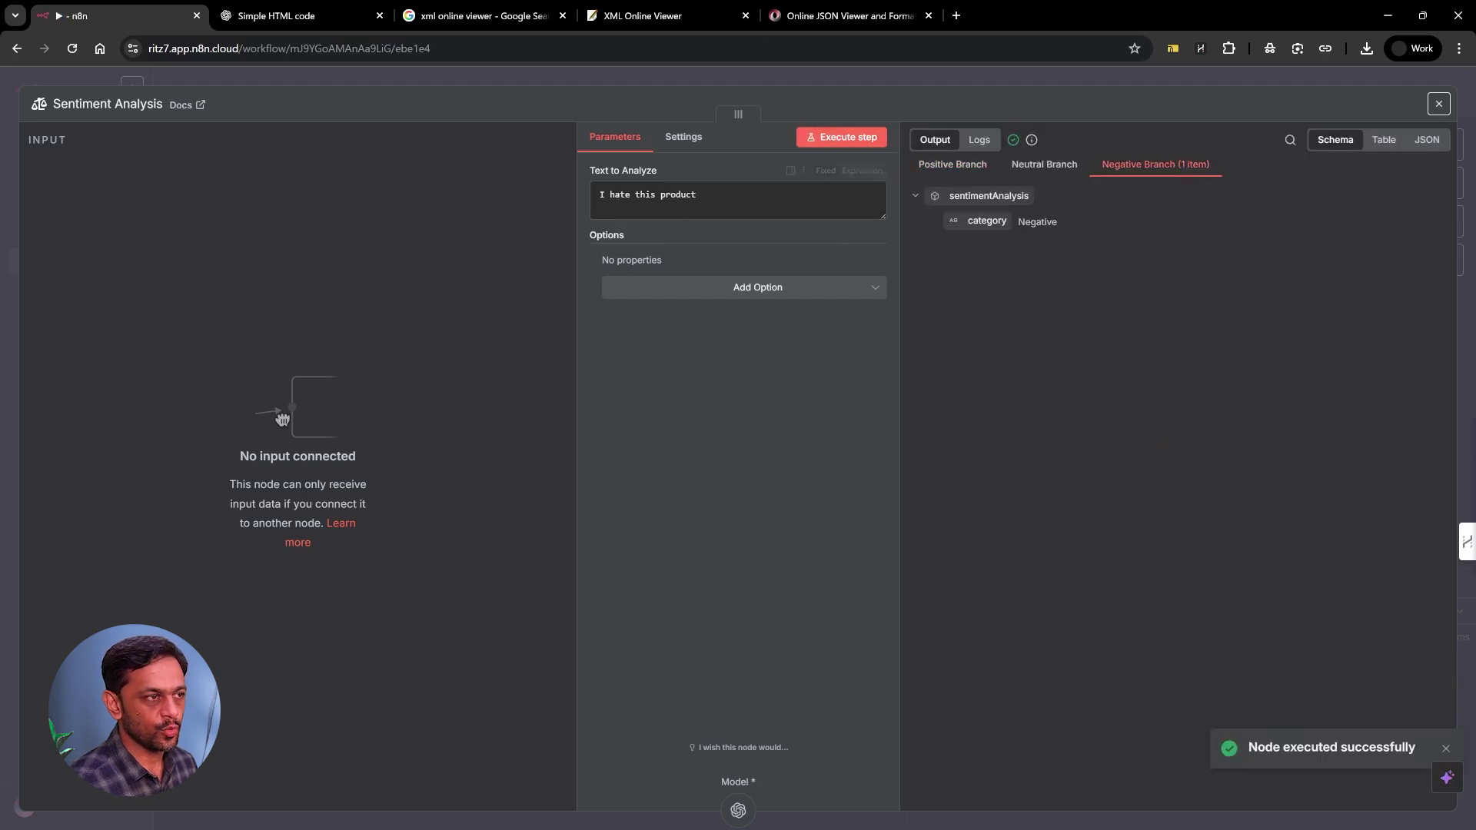
- Set the Sentiment Analysis node's text to analyze to "This product is okay.", execute the node, and return to the workflow canvas
left_click(641, 195)
key("BackSpace")
key("BackSpace")
key("BackSpace")
key("BackSpace")
key("BackSpace")
key("BackSpace")
key("BackSpace")
key("BackSpace")
type("T")
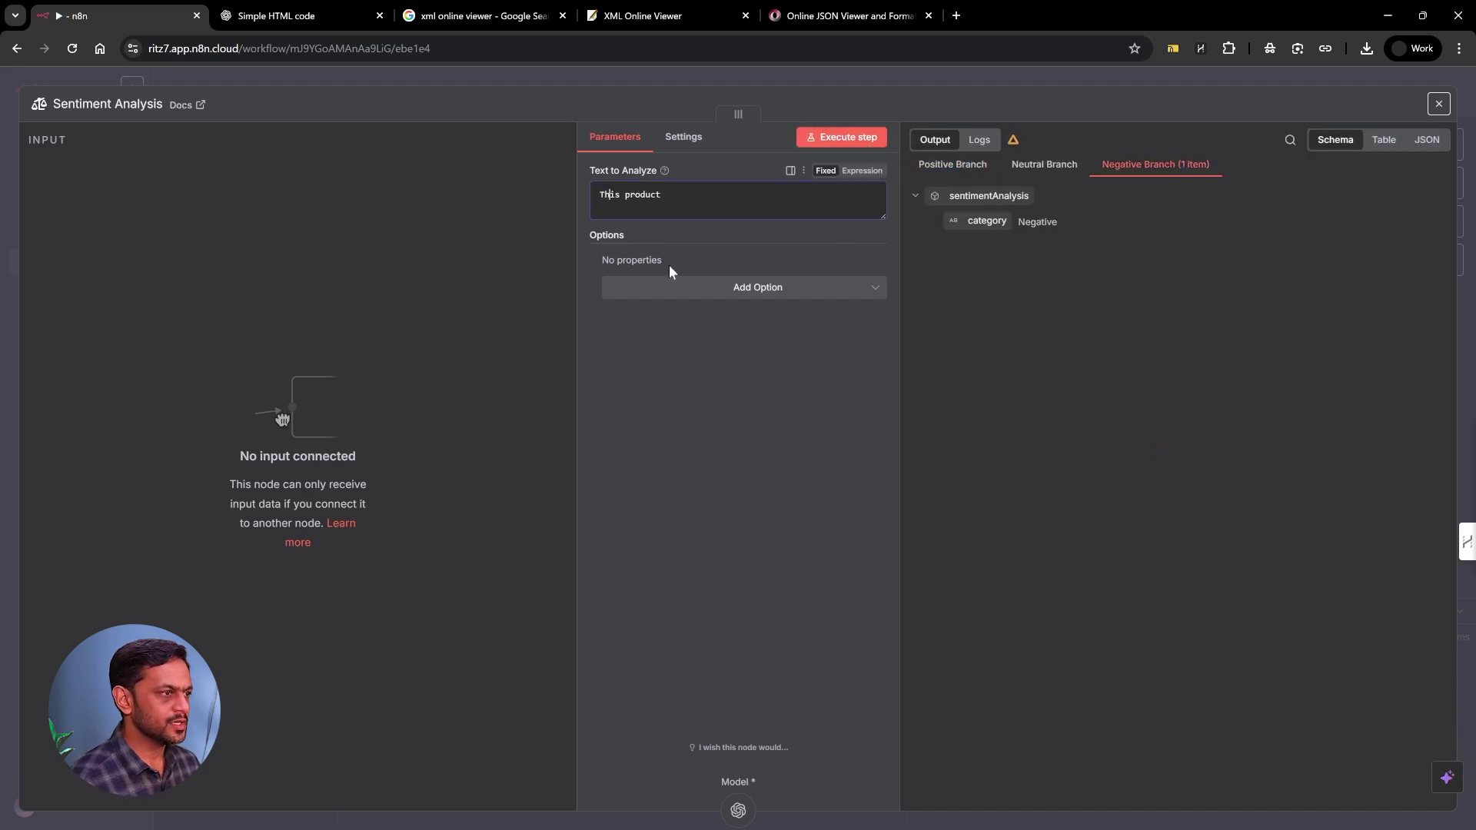
key("End")
type("is okay.")
left_click(841, 137)
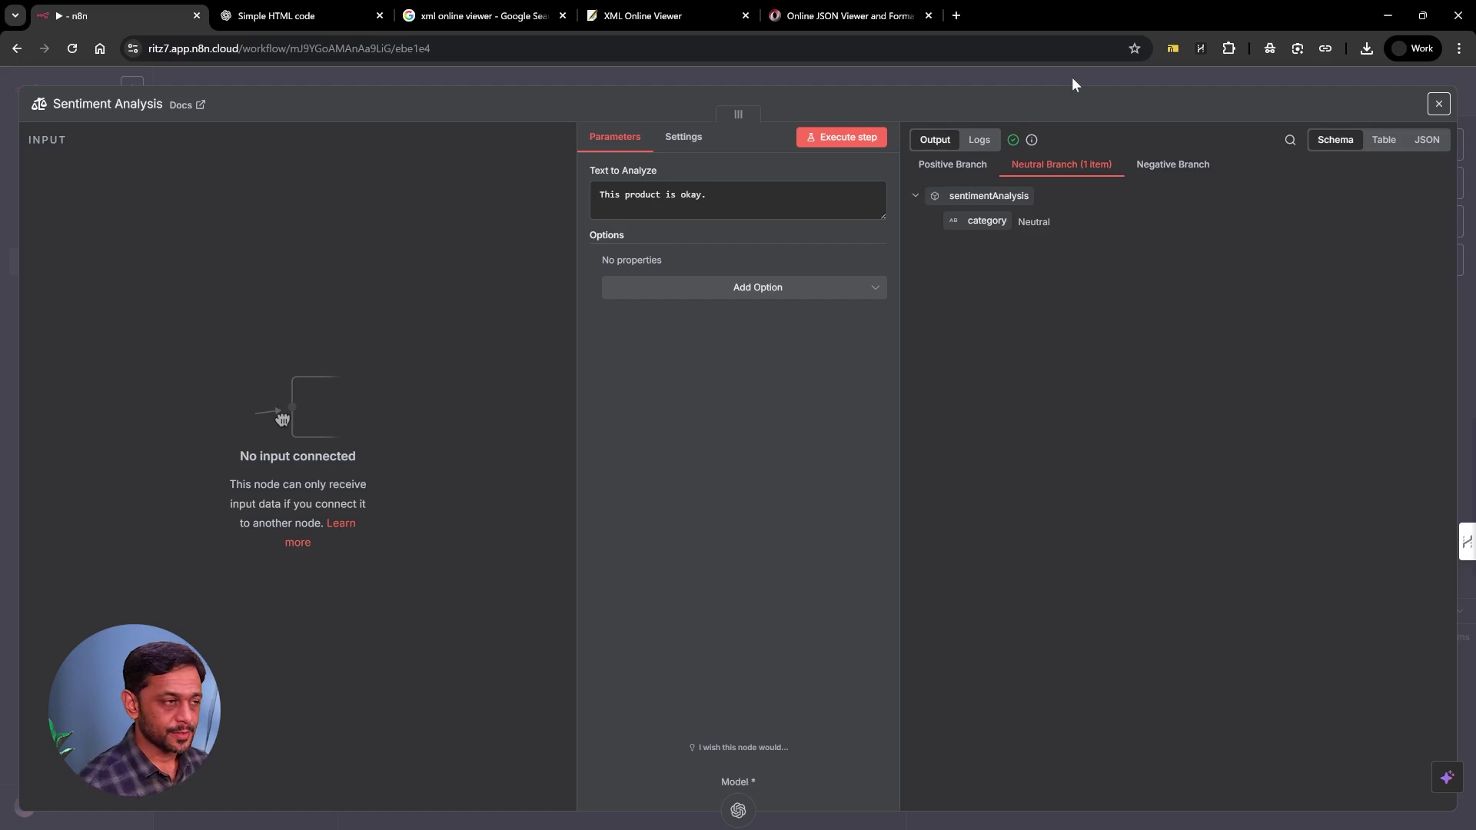
left_click(980, 73)
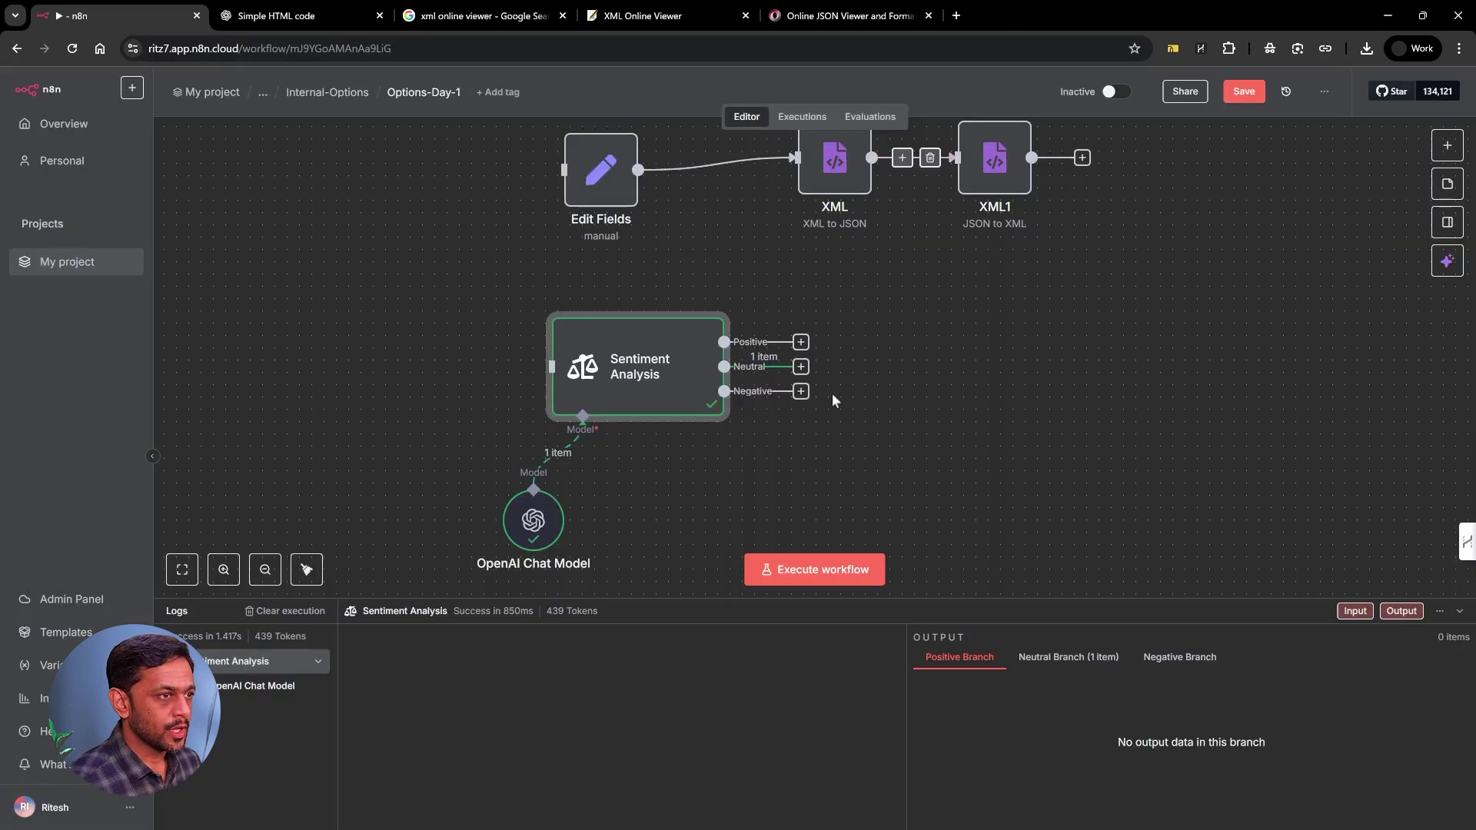